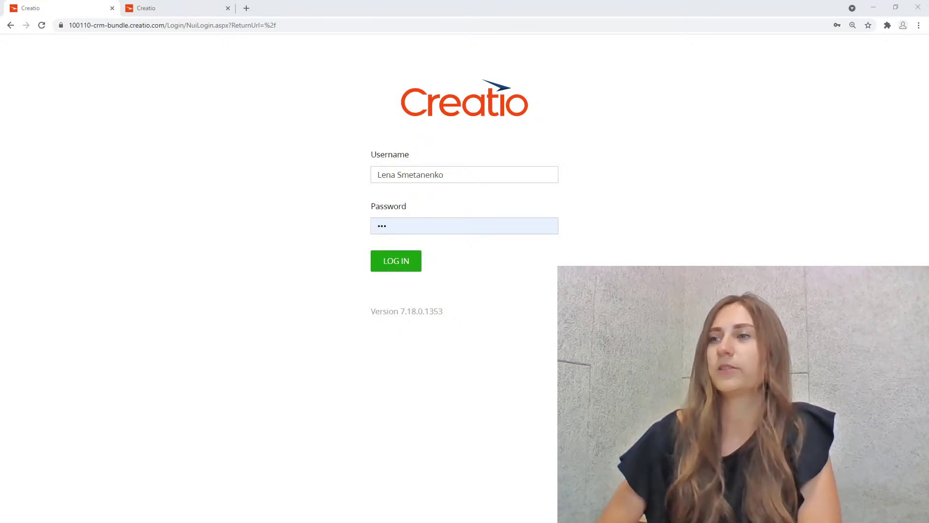
Log in to Creatio with the saved credentials and land on the Sales homepage.
{"action": "left_click", "coordinate": [394, 264]}
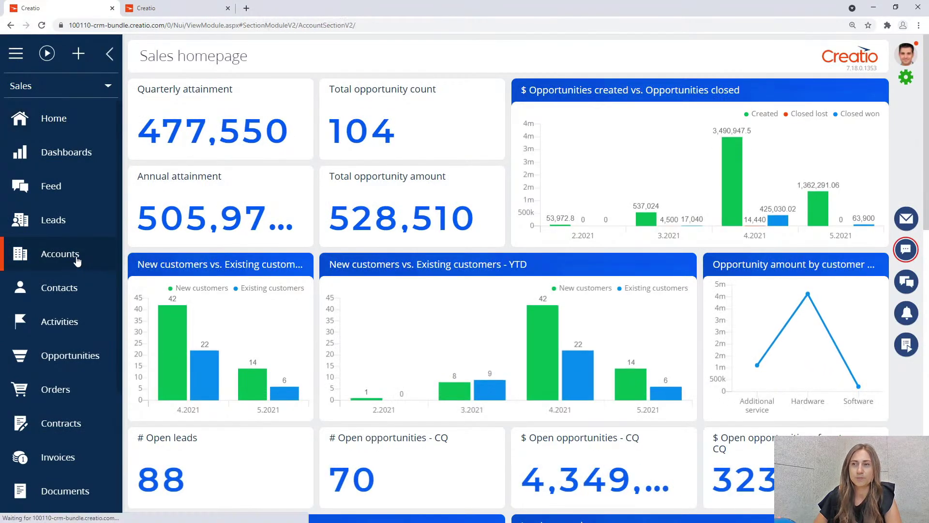
Open the Sunrise Investments account, scroll to its Banking details, then sign out.
{"action": "left_click", "coordinate": [78, 260]}
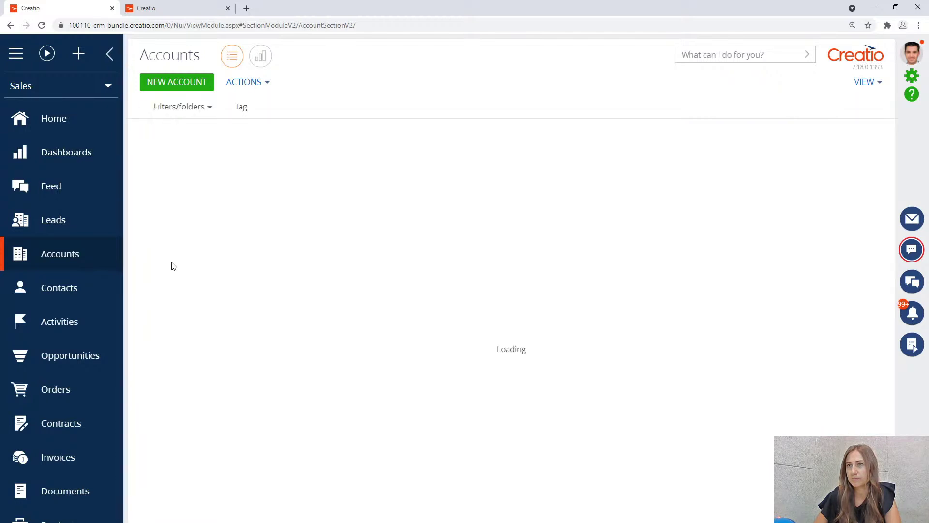
{"action": "left_click", "coordinate": [274, 220]}
{"action": "left_click", "coordinate": [169, 240]}
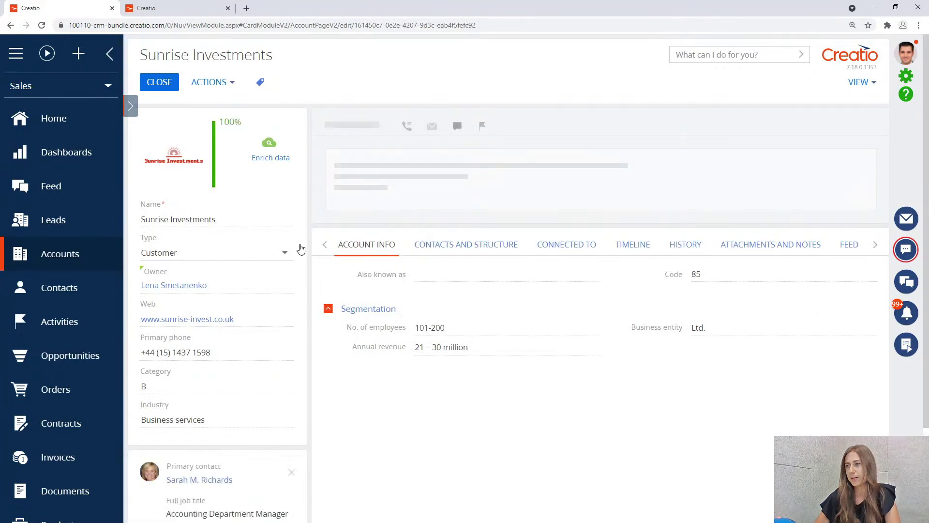
{"action": "scroll", "coordinate": [311, 242], "scroll_direction": "down", "scroll_amount": 3}
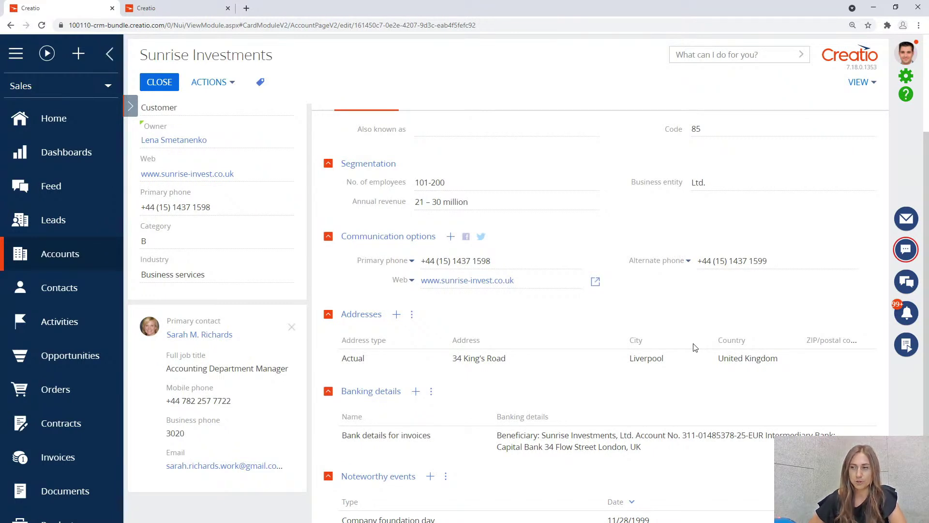
{"action": "left_click", "coordinate": [898, 56]}
{"action": "left_click", "coordinate": [866, 170]}
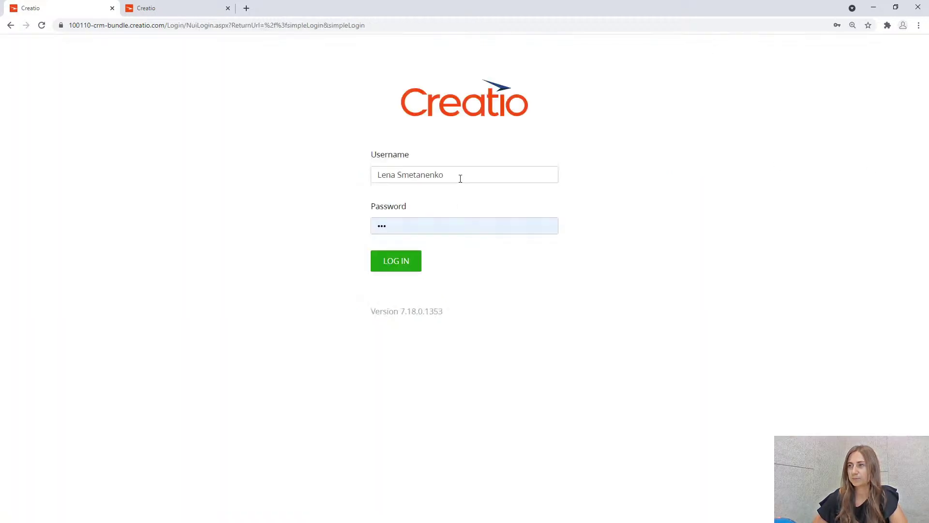
Log in as the second user using that user's saved credentials.
{"action": "left_click_drag", "start_coordinate": [460, 179], "coordinate": [359, 180]}
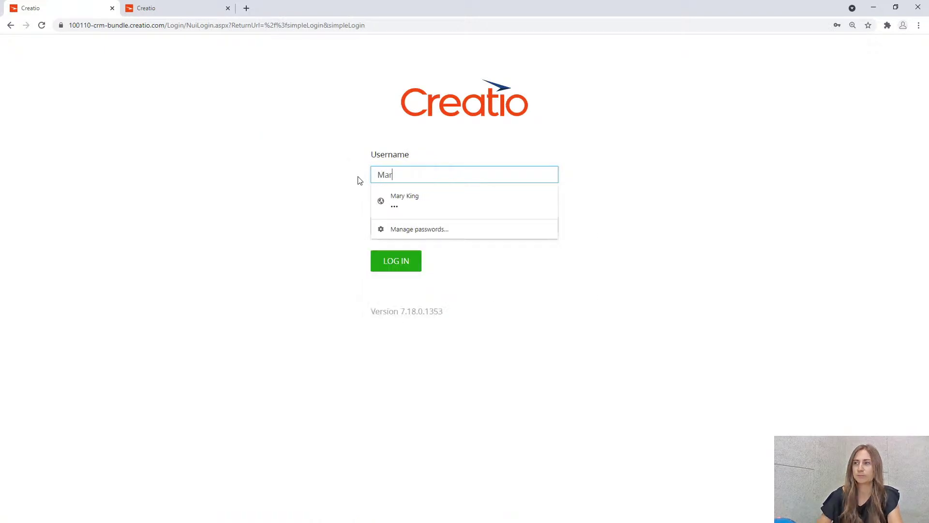
{"action": "left_click", "coordinate": [413, 195]}
{"action": "left_click", "coordinate": [395, 261]}
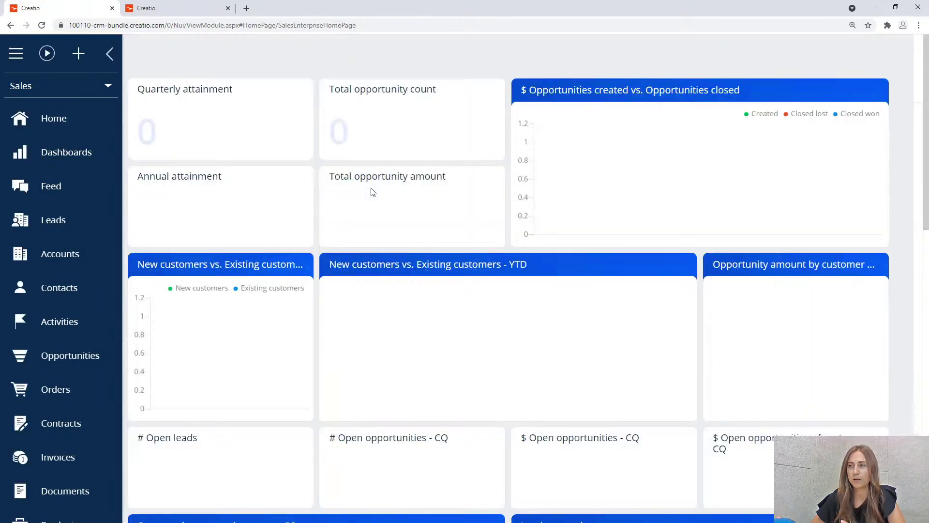
Open the Our company account, check it has no Banking details, then sign out.
{"action": "left_click", "coordinate": [88, 261]}
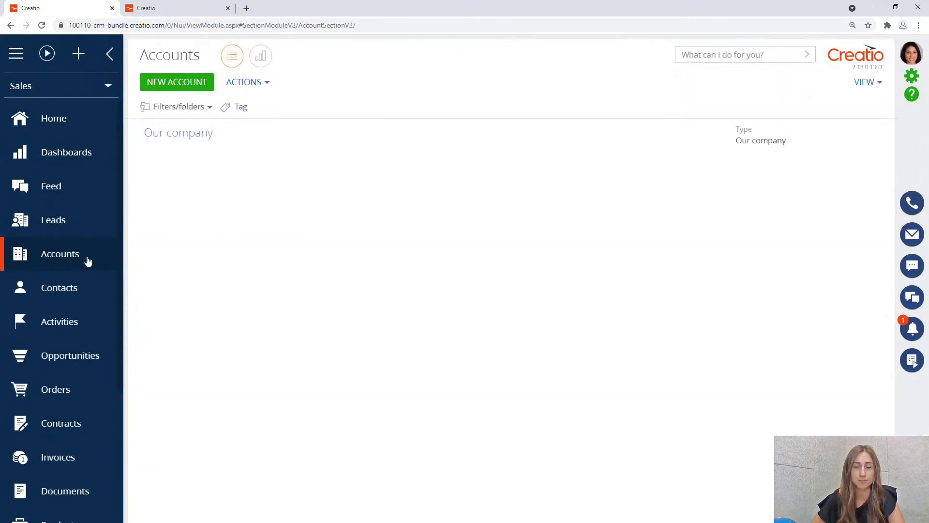
{"action": "left_click", "coordinate": [247, 132]}
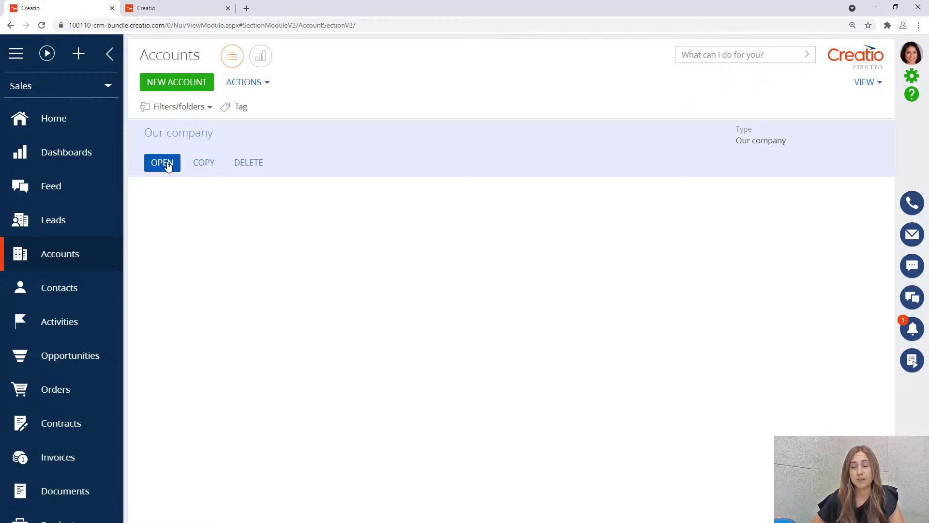
{"action": "left_click", "coordinate": [165, 163]}
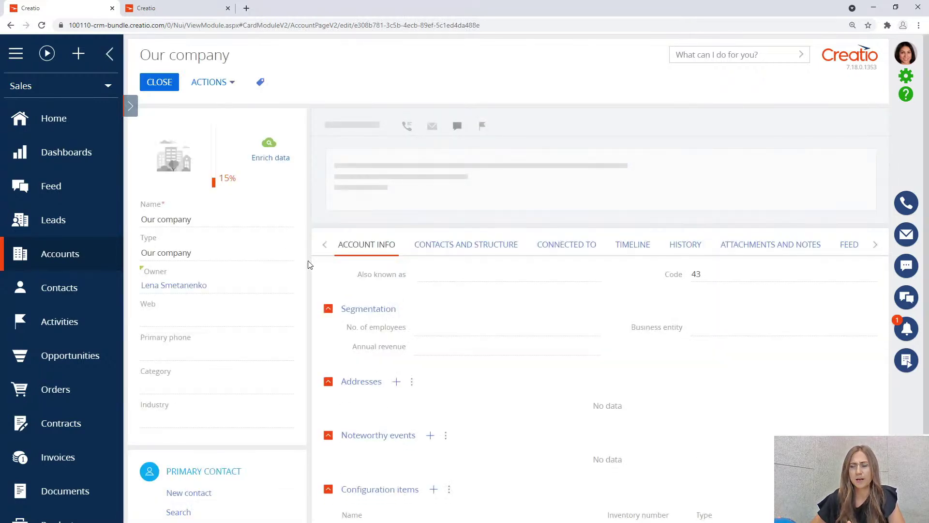
{"action": "scroll", "coordinate": [310, 263], "scroll_direction": "down", "scroll_amount": 3}
{"action": "scroll", "coordinate": [310, 262], "scroll_direction": "up", "scroll_amount": 1}
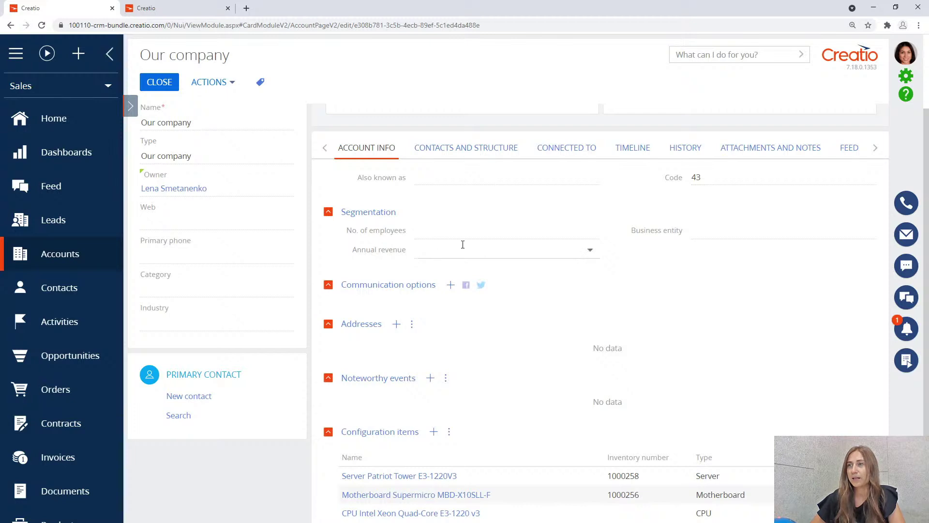
{"action": "left_click", "coordinate": [912, 57]}
{"action": "left_click", "coordinate": [887, 110]}
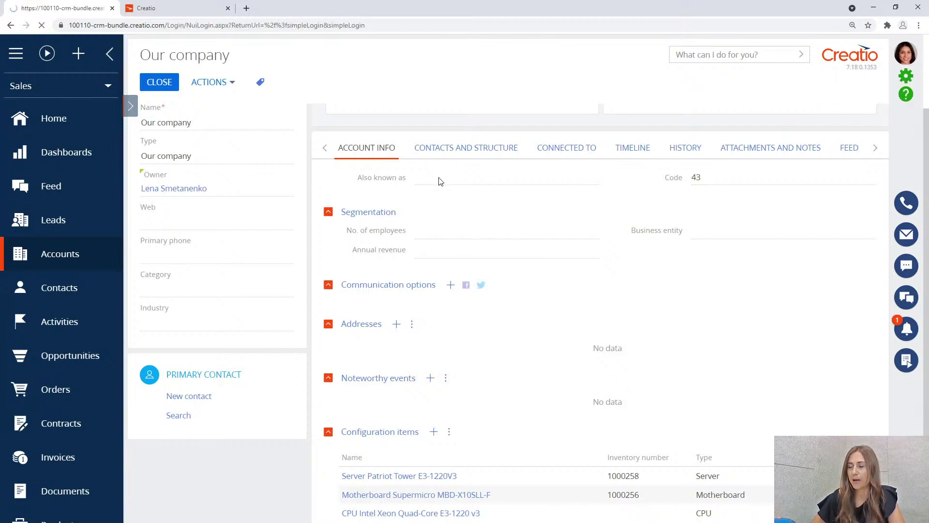
Log back in as the original user with their saved credentials.
{"action": "left_click", "coordinate": [399, 172]}
{"action": "left_click_drag", "start_coordinate": [398, 173], "coordinate": [367, 172]}
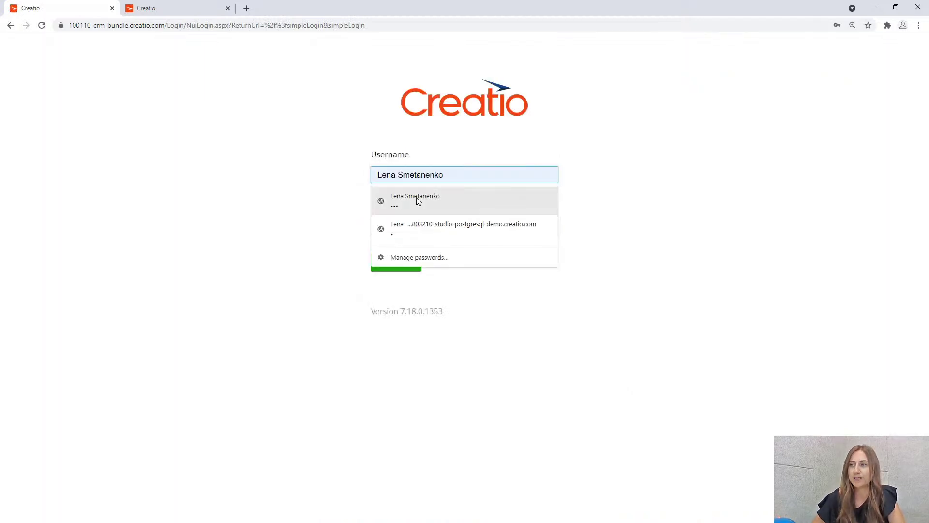
{"action": "left_click", "coordinate": [416, 200]}
{"action": "left_click", "coordinate": [402, 264]}
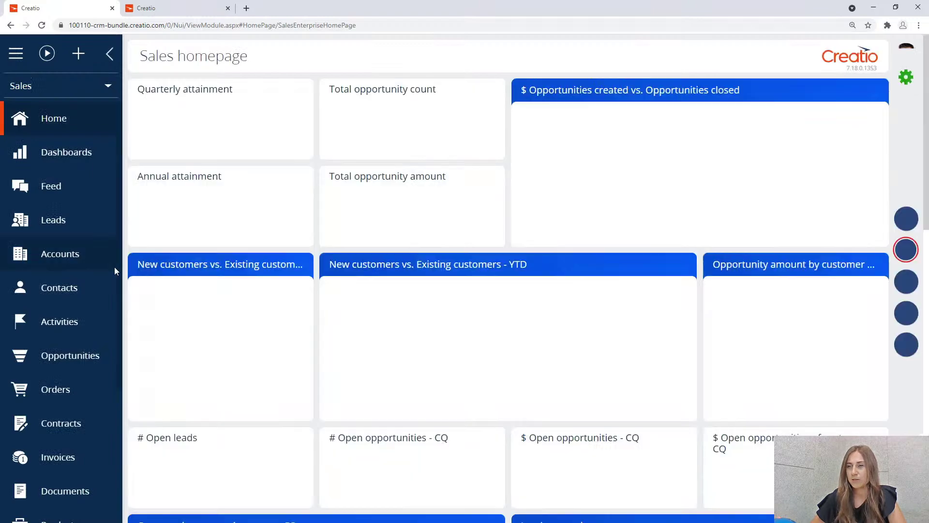
Open Configuration via System Designer's Advanced settings and filter to the DemoAttributes package.
{"action": "left_click", "coordinate": [905, 77]}
{"action": "left_click", "coordinate": [850, 116]}
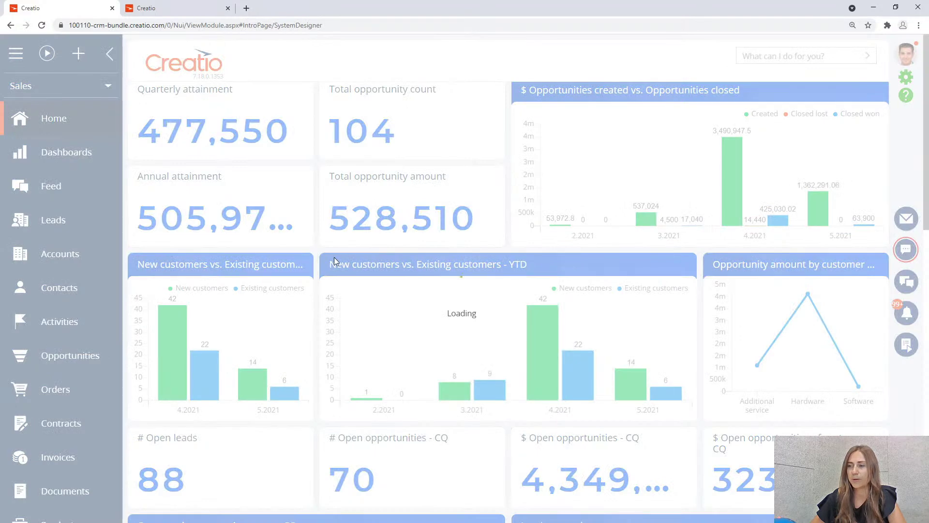
{"action": "scroll", "coordinate": [317, 259], "scroll_direction": "down", "scroll_amount": 10}
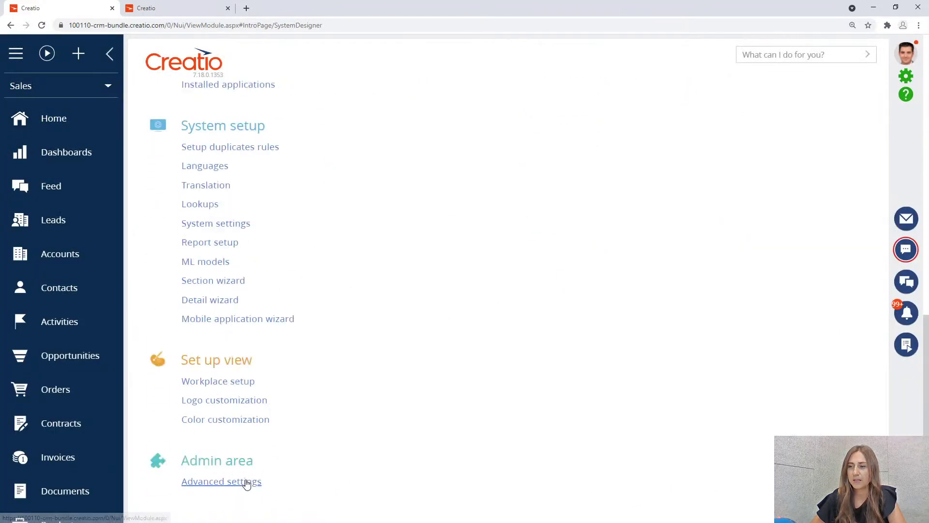
{"action": "left_click", "coordinate": [244, 481]}
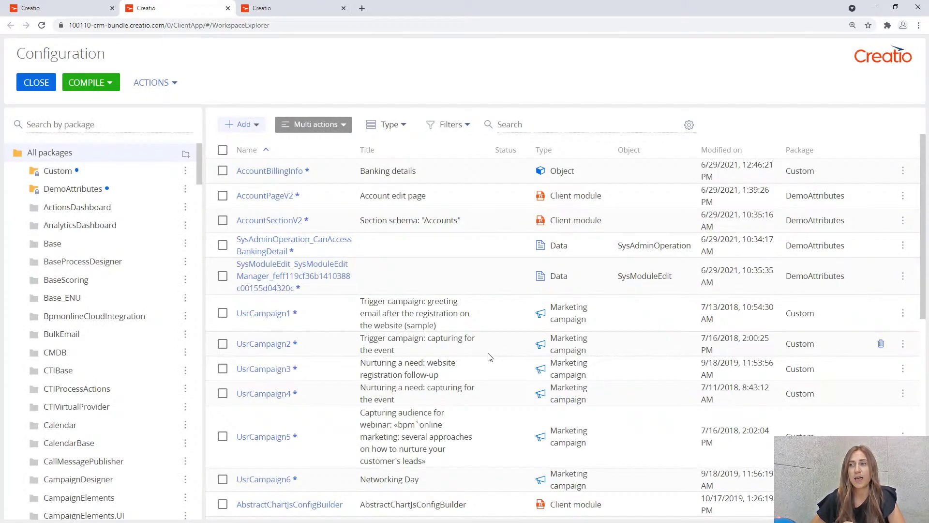
{"action": "left_click", "coordinate": [132, 193]}
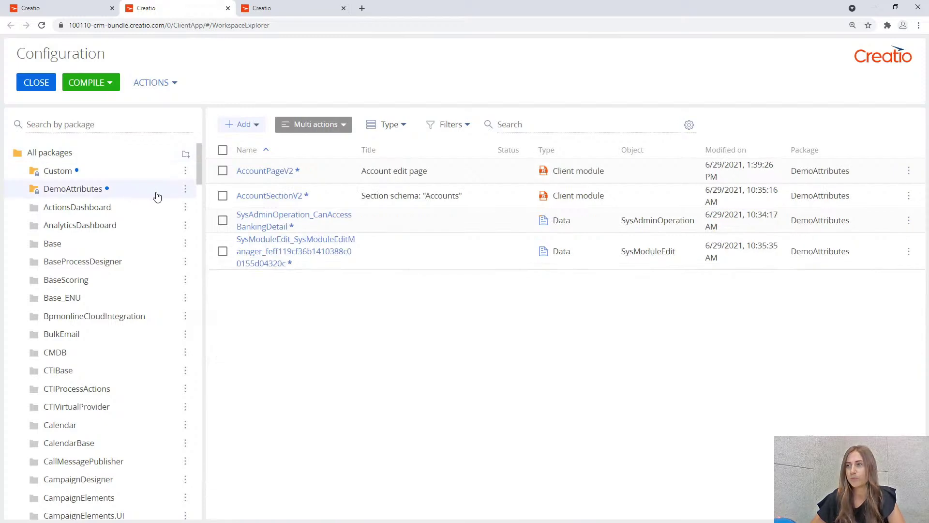
Read through AccountPageV2's CanAccessBankingDetail check and attributes block, then move to the studio site tab.
{"action": "left_click", "coordinate": [280, 173]}
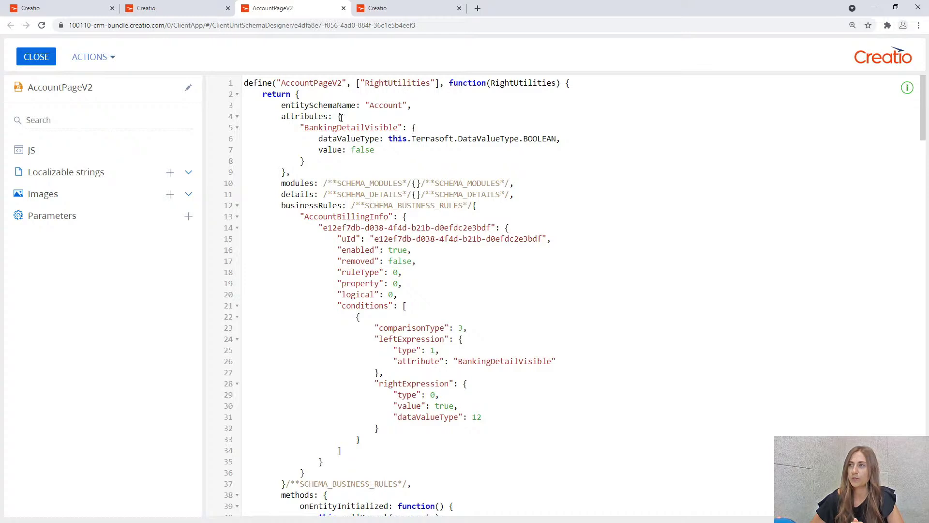
{"action": "scroll", "coordinate": [413, 108], "scroll_direction": "down", "scroll_amount": 3}
{"action": "scroll", "coordinate": [315, 109], "scroll_direction": "up", "scroll_amount": 3}
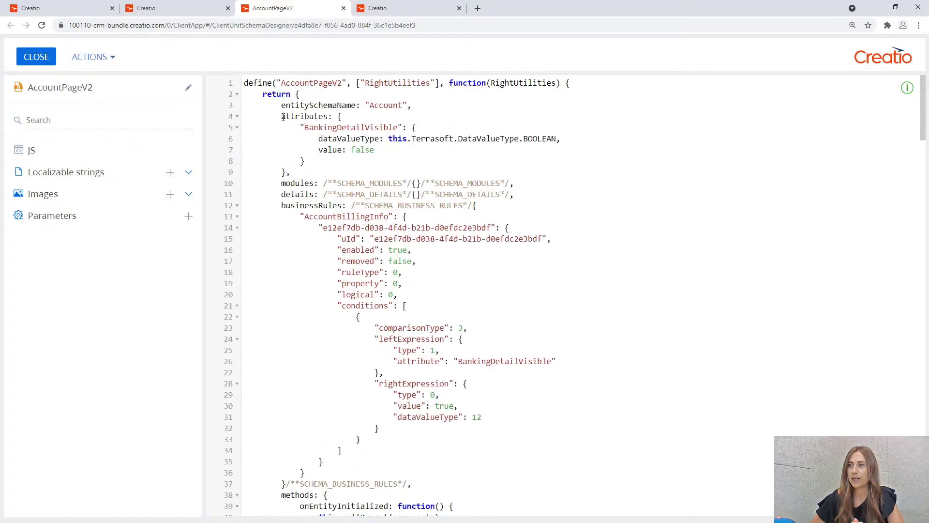
{"action": "left_click_drag", "start_coordinate": [282, 117], "coordinate": [366, 170]}
{"action": "scroll", "coordinate": [476, 175], "scroll_direction": "down", "scroll_amount": 9}
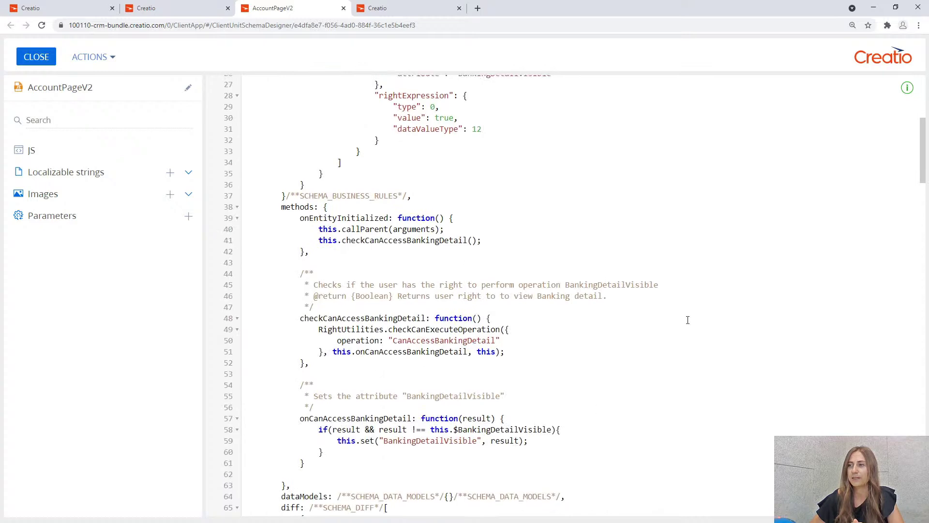
{"action": "scroll", "coordinate": [341, 146], "scroll_direction": "up", "scroll_amount": 6}
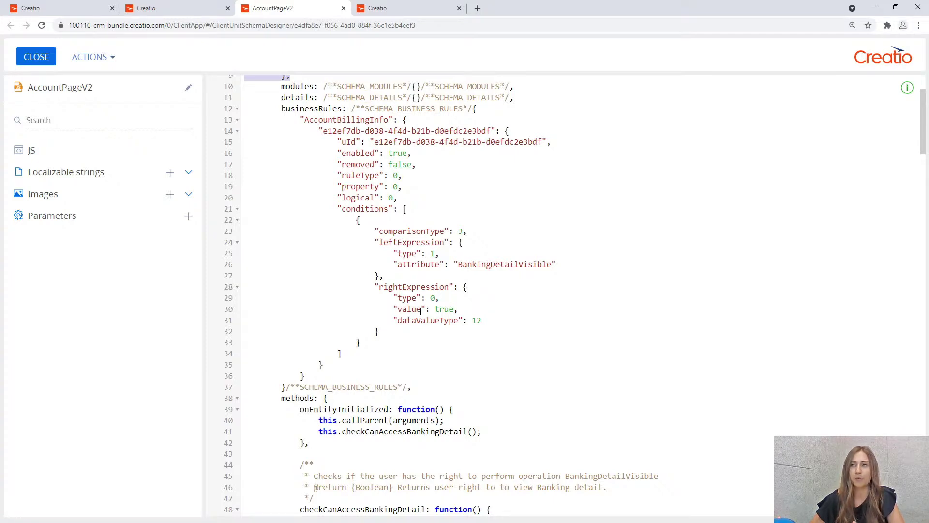
{"action": "left_click", "coordinate": [406, 6]}
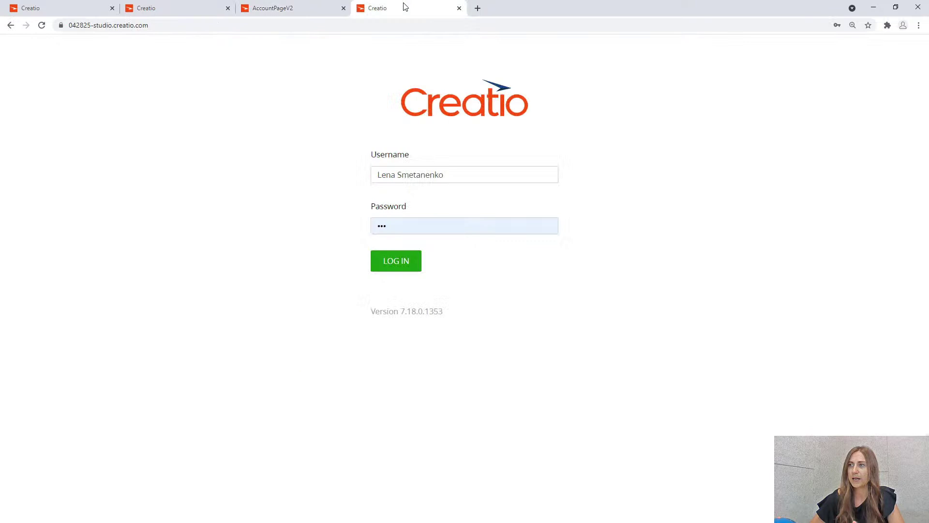
Sign in to the studio site and open Configuration showing all packages' schemas.
{"action": "left_click", "coordinate": [396, 264]}
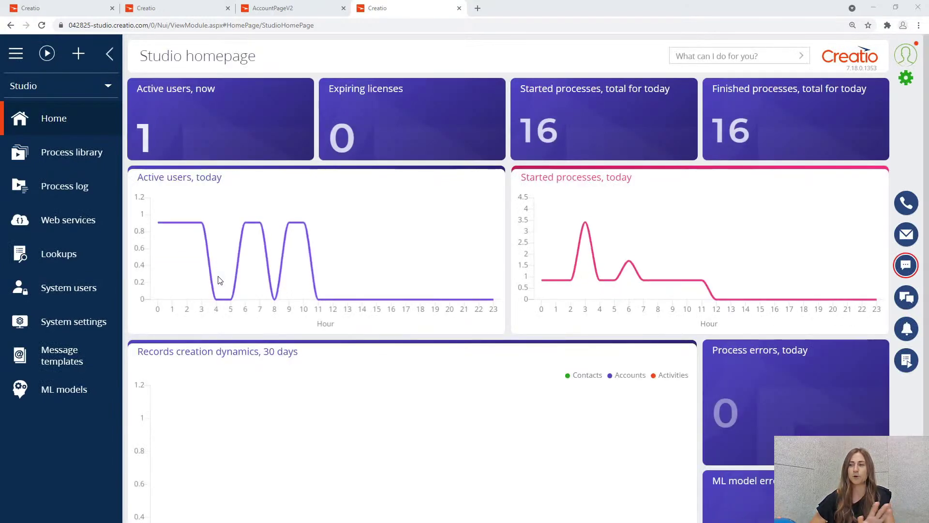
{"action": "left_click", "coordinate": [907, 79]}
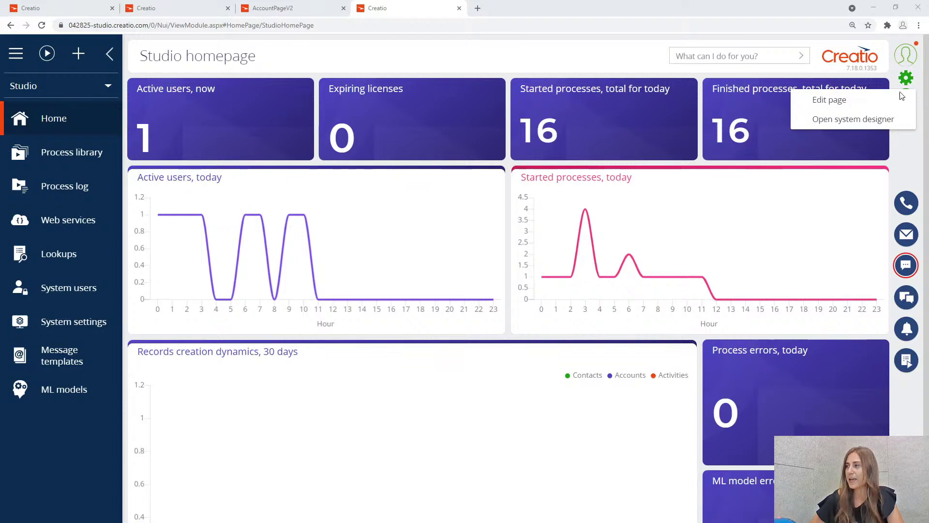
{"action": "left_click", "coordinate": [853, 119]}
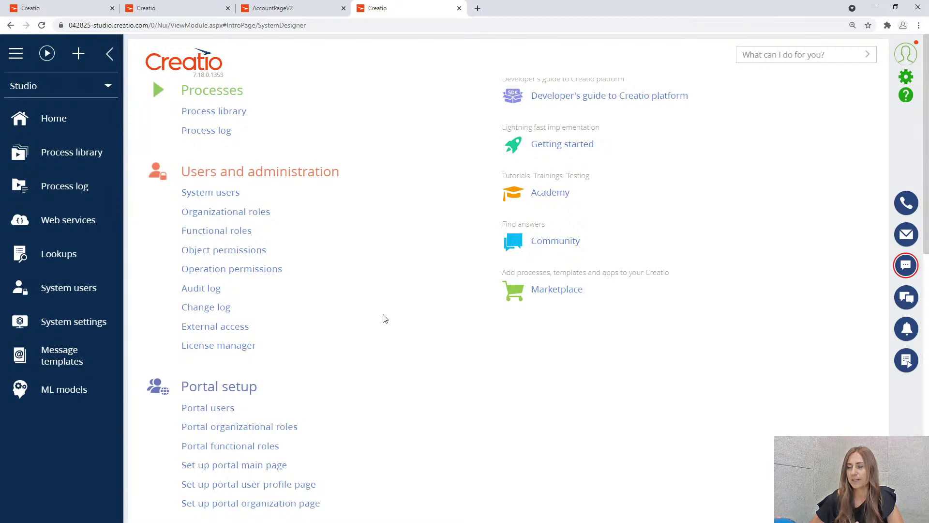
{"action": "scroll", "coordinate": [385, 318], "scroll_direction": "down", "scroll_amount": 12}
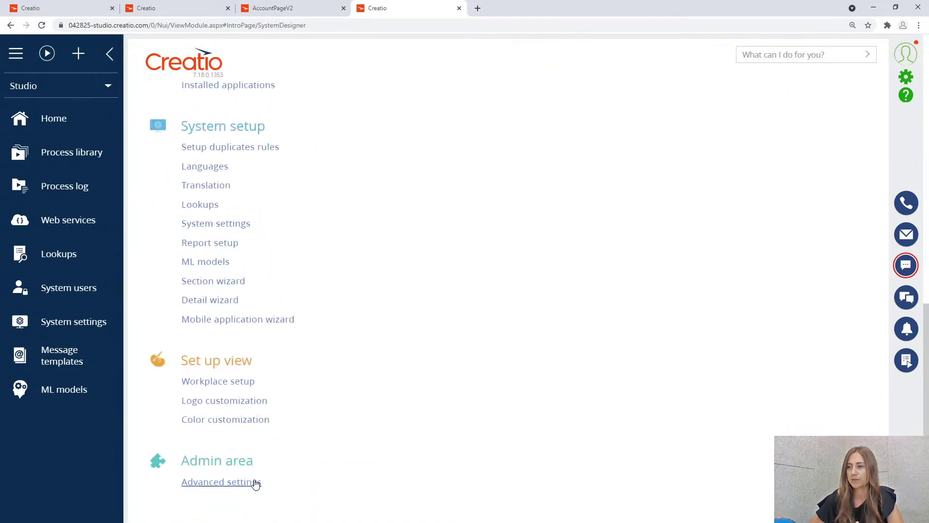
{"action": "left_click", "coordinate": [210, 481]}
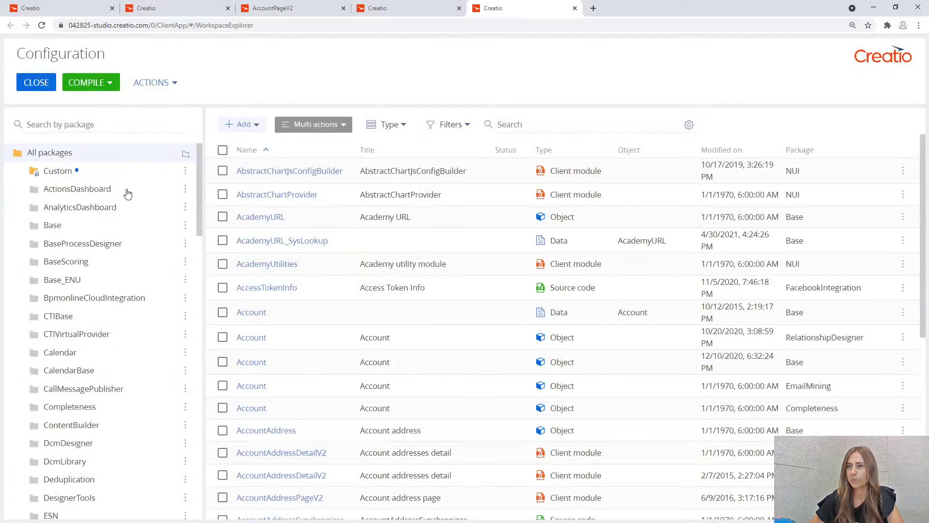
Create a new package named DemoAttributes and open its properties for adding dependencies.
{"action": "left_click", "coordinate": [187, 154]}
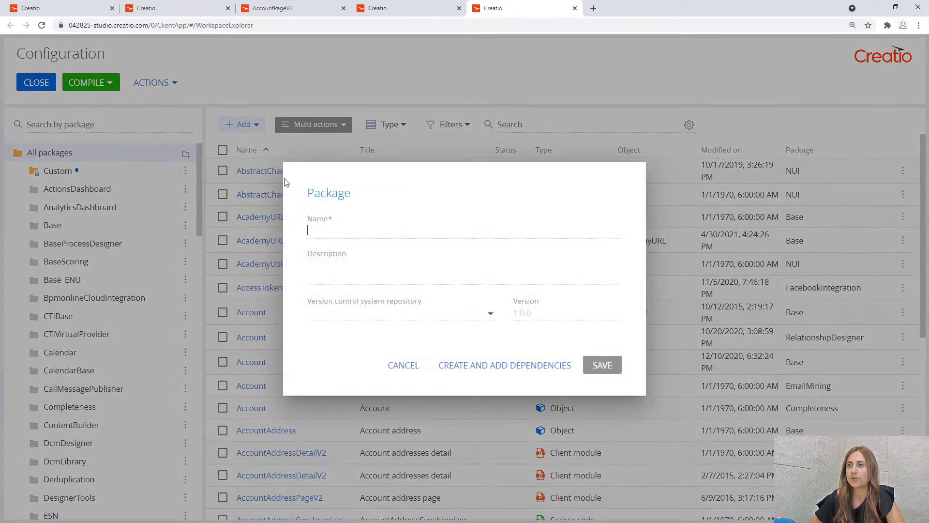
{"action": "type", "text": "Den"}
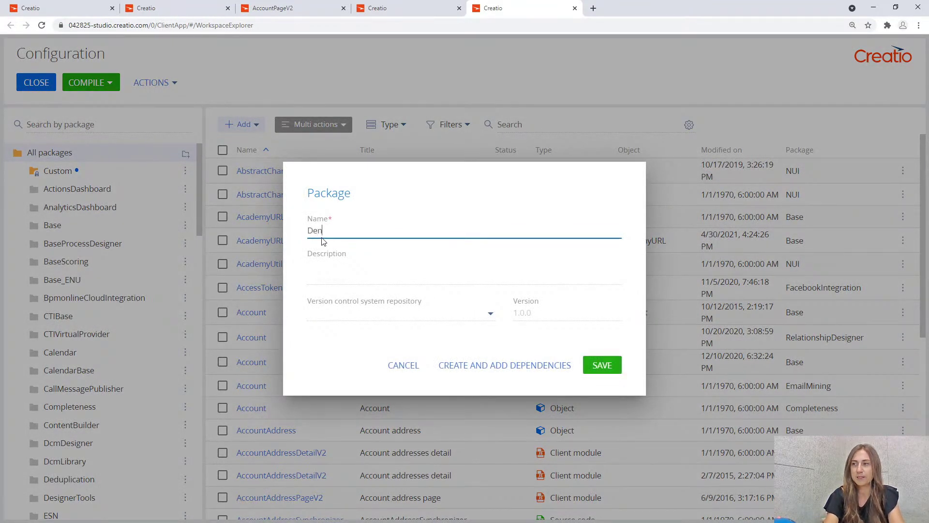
{"action": "type", "text": "mpo"}
{"action": "key", "text": "BackSpace"}
{"action": "key", "text": "BackSpace"}
{"action": "type", "text": "oA"}
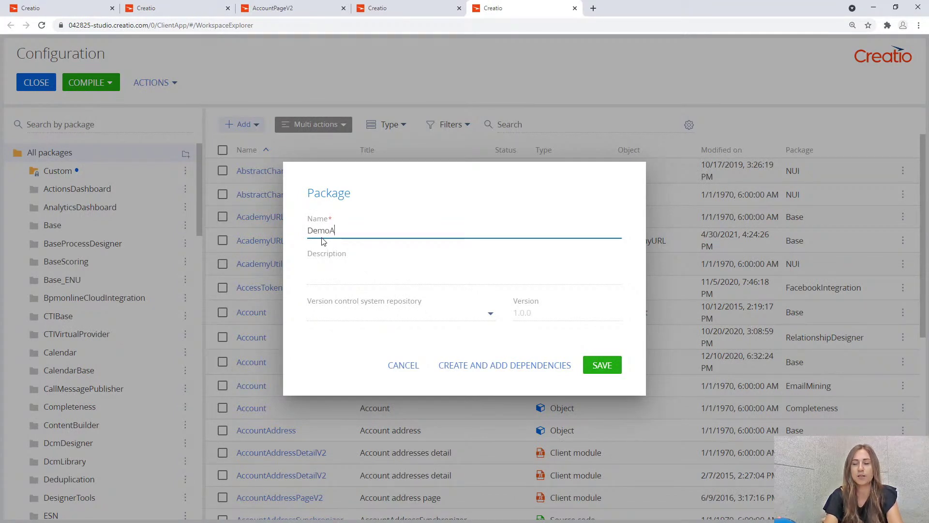
{"action": "type", "text": "ttributes"}
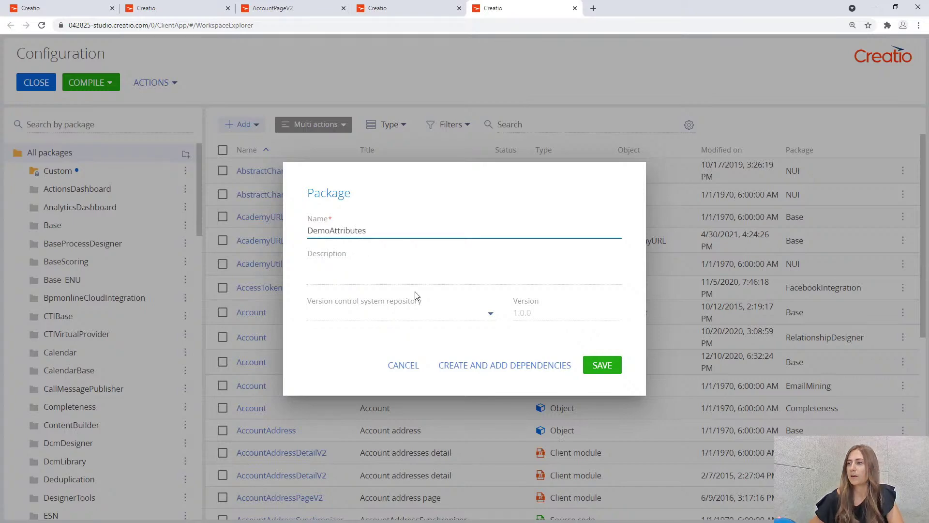
{"action": "left_click", "coordinate": [459, 368]}
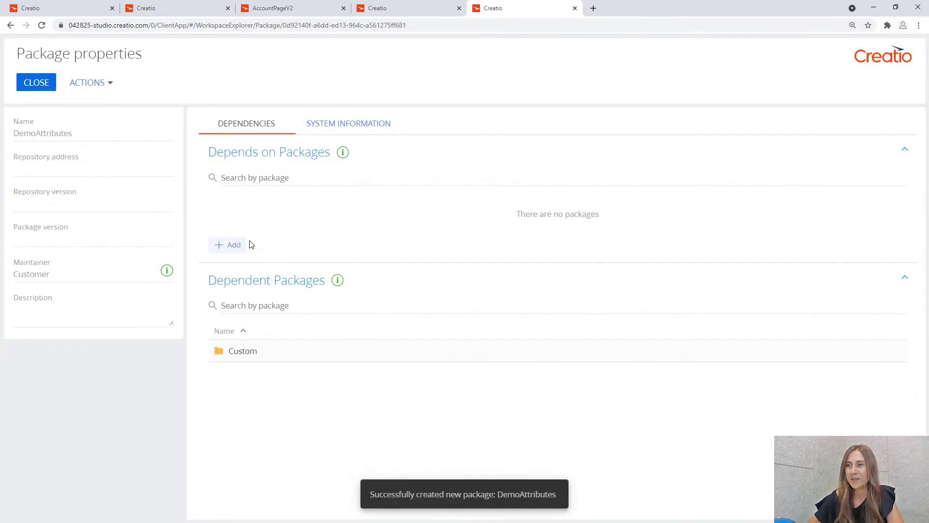
Add ProductCore as a DemoAttributes dependency, apply it, and close the Configuration workspace.
{"action": "left_click", "coordinate": [234, 245]}
{"action": "left_click", "coordinate": [317, 141]}
{"action": "type", "text": "pro"}
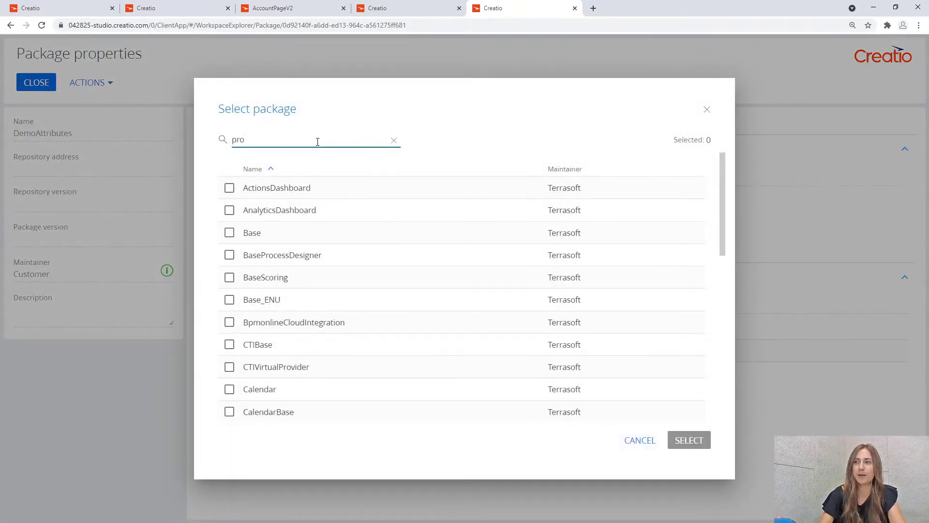
{"action": "type", "text": "du"}
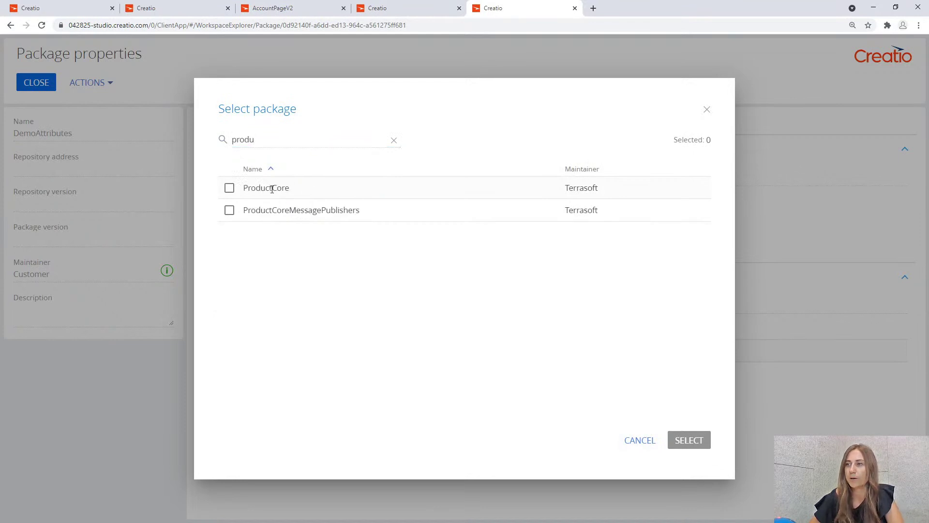
{"action": "left_click", "coordinate": [229, 188]}
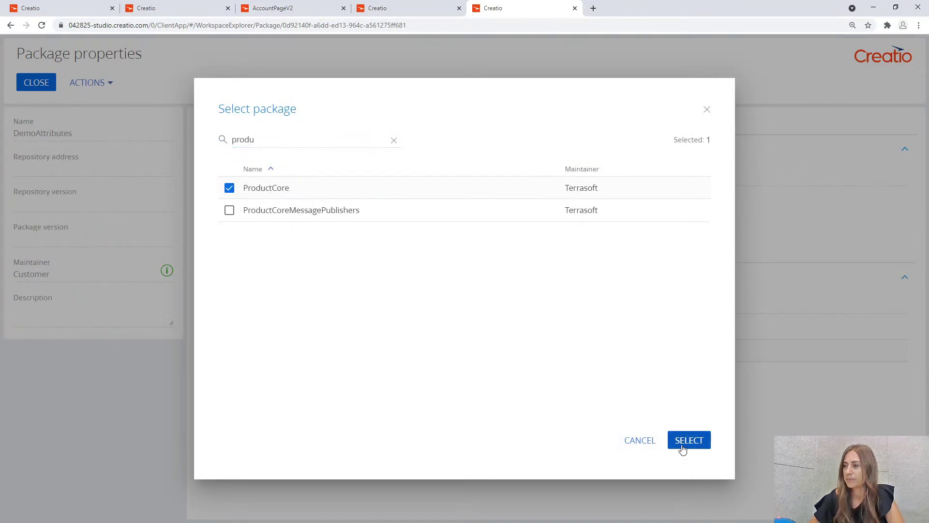
{"action": "left_click", "coordinate": [682, 449]}
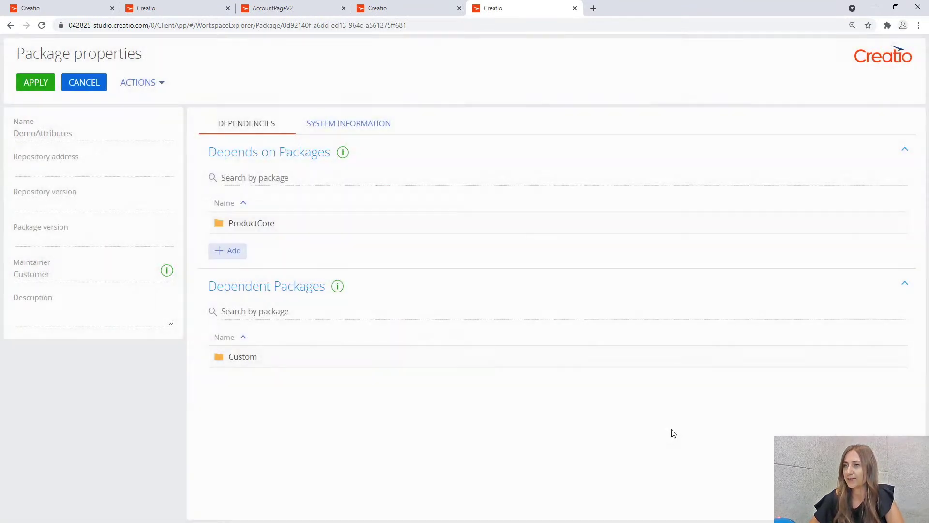
{"action": "left_click", "coordinate": [36, 83]}
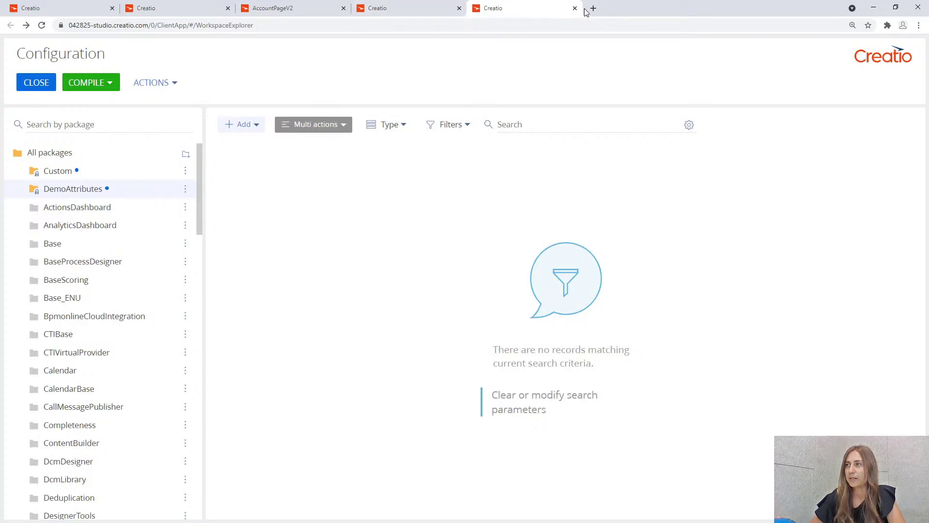
{"action": "left_click", "coordinate": [35, 85]}
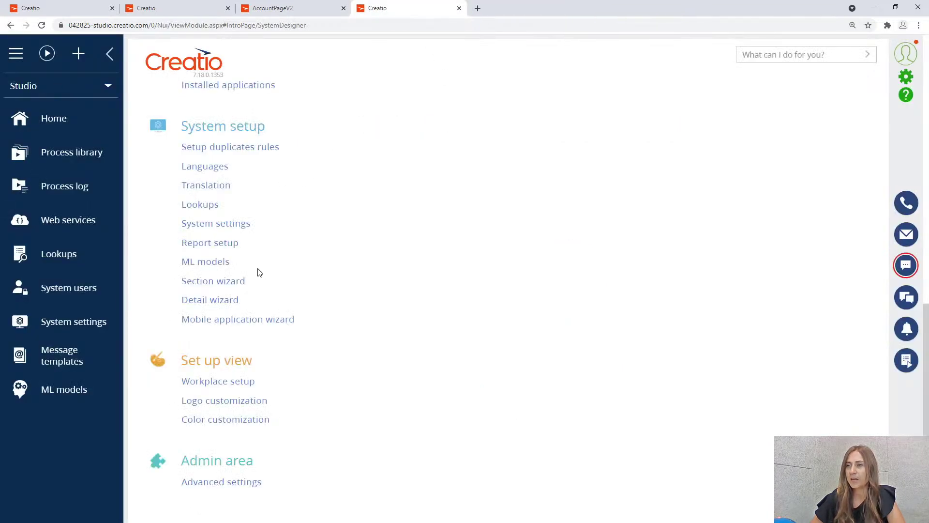
{"action": "left_click", "coordinate": [241, 229]}
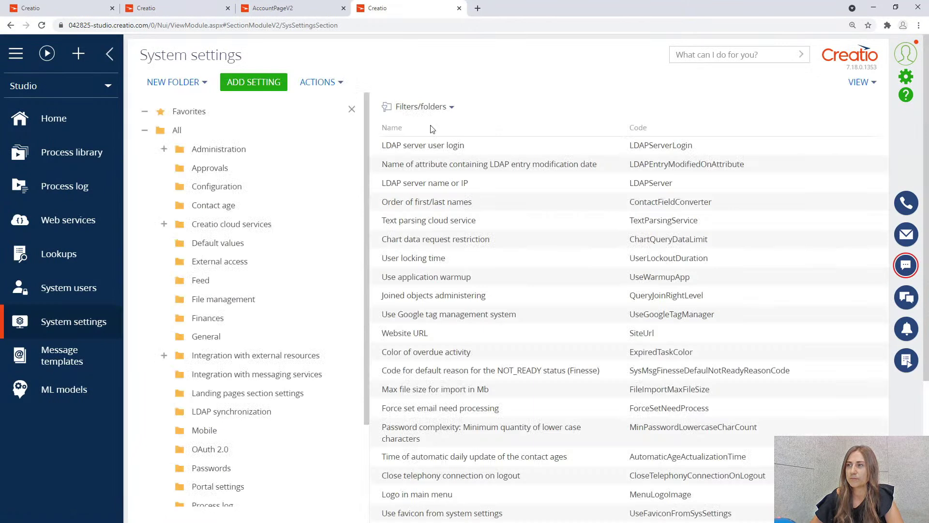
Filter the System settings list to names containing 'current'.
{"action": "left_click", "coordinate": [439, 107]}
{"action": "left_click", "coordinate": [440, 128]}
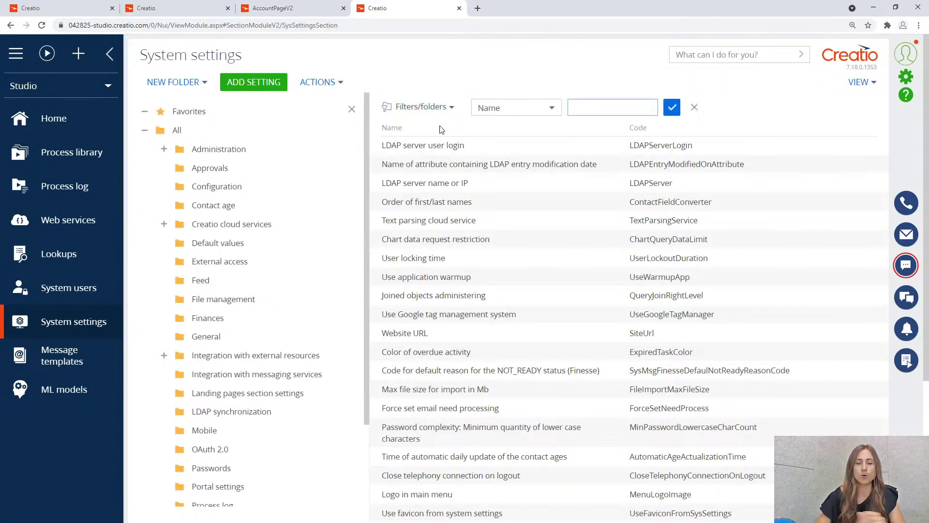
{"action": "type", "text": "curr"}
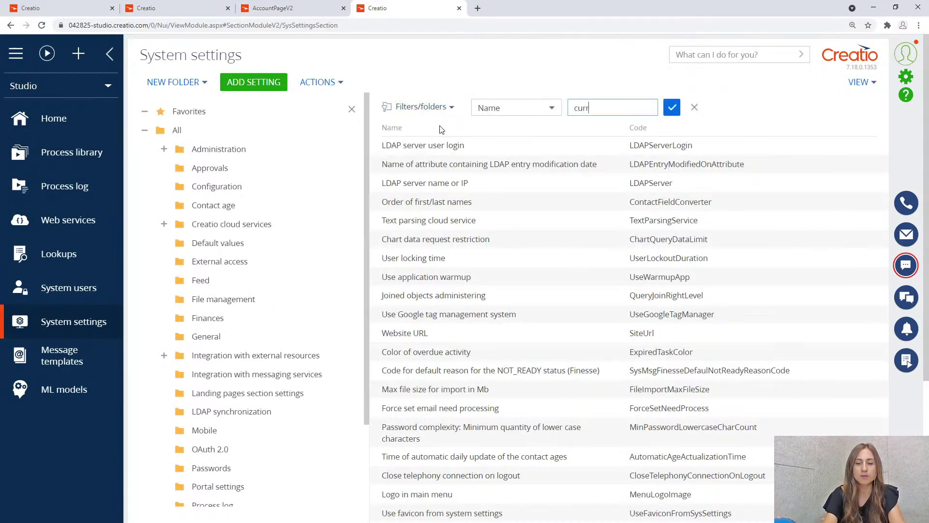
{"action": "type", "text": "ebnt"}
{"action": "key", "text": "Return"}
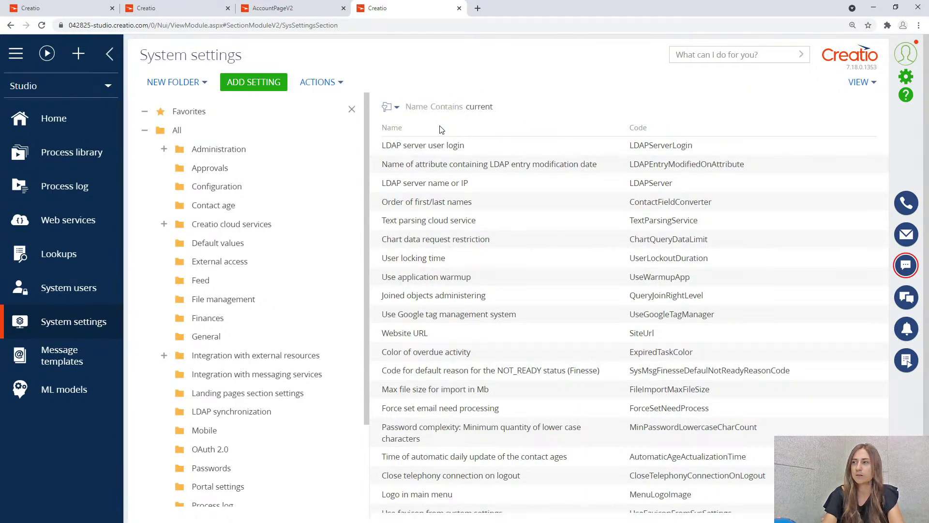
Set the Current package setting's default value to DemoAttributes and save it.
{"action": "left_click", "coordinate": [446, 210]}
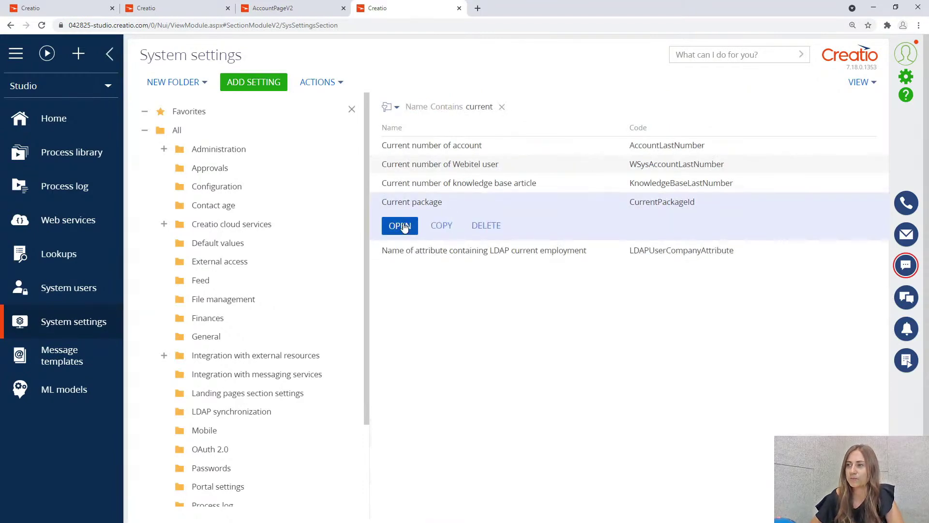
{"action": "left_click", "coordinate": [394, 225]}
{"action": "left_click", "coordinate": [270, 182]}
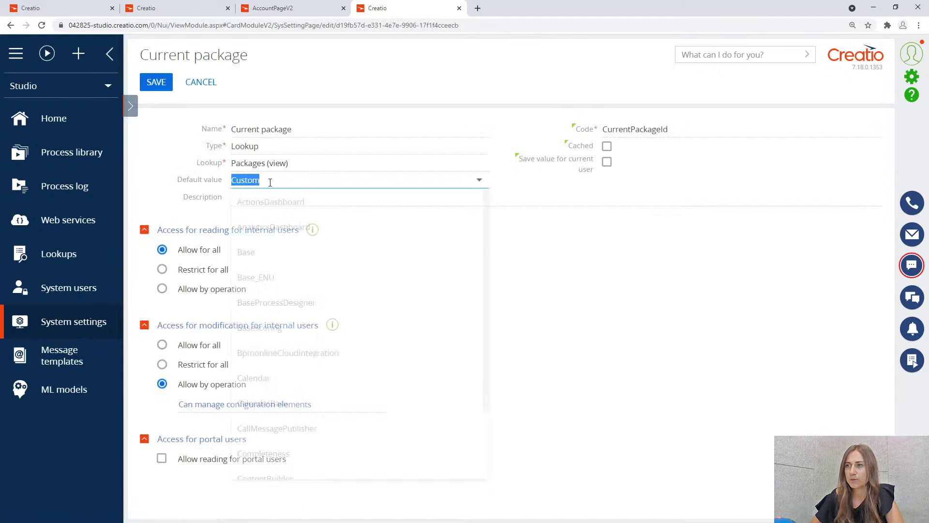
{"action": "type", "text": "de"}
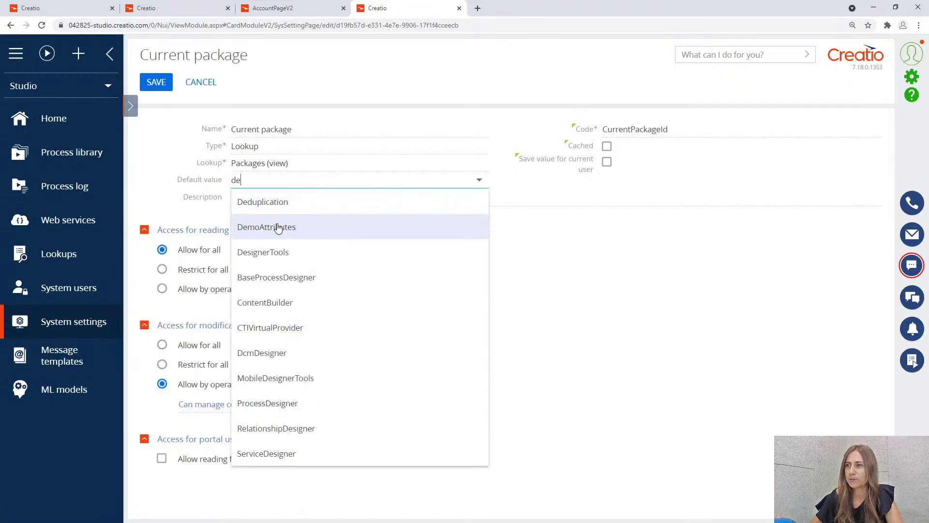
{"action": "left_click", "coordinate": [277, 227]}
{"action": "left_click", "coordinate": [157, 82]}
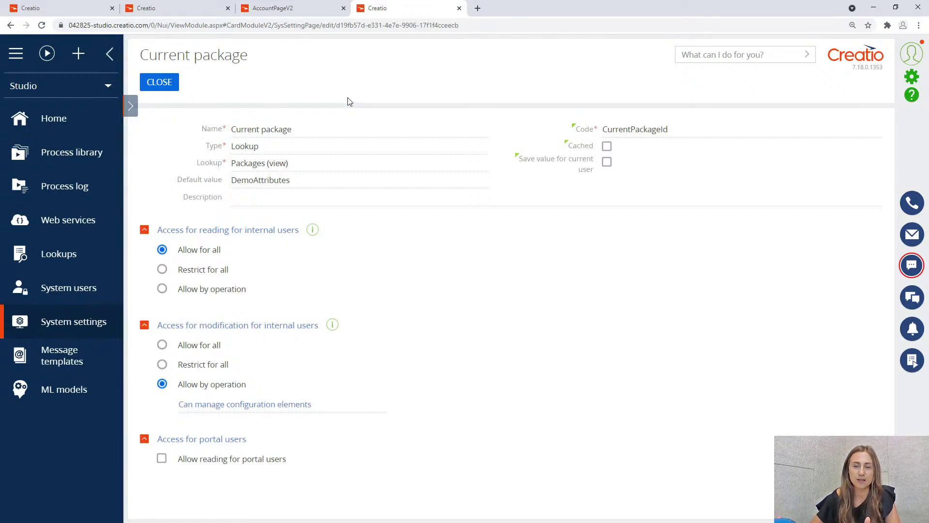
{"action": "left_click", "coordinate": [167, 86]}
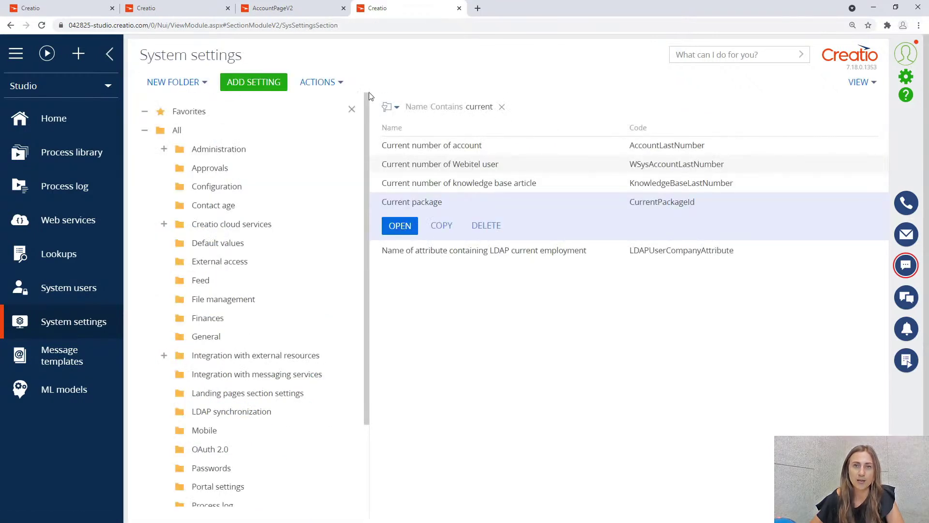
Clear the settings name filter, then begin a new record in Operation permissions.
{"action": "left_click", "coordinate": [501, 107]}
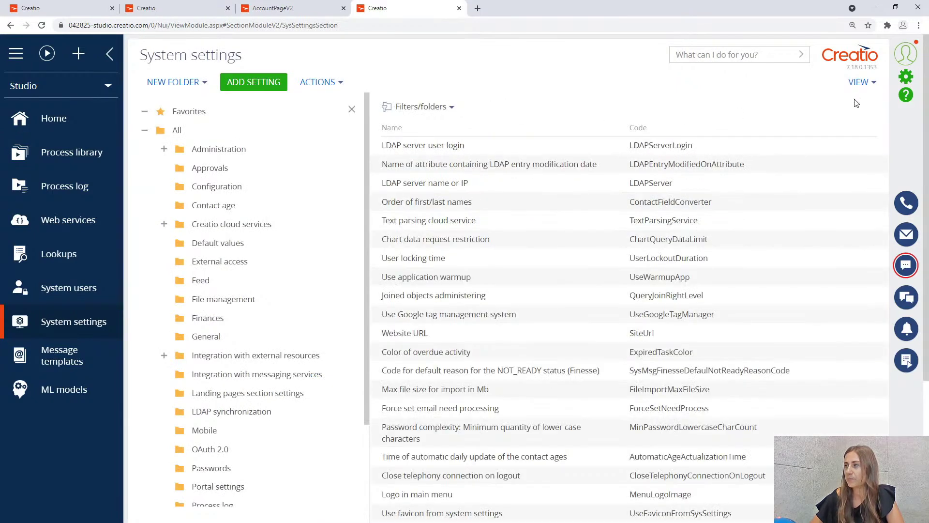
{"action": "left_click", "coordinate": [904, 82]}
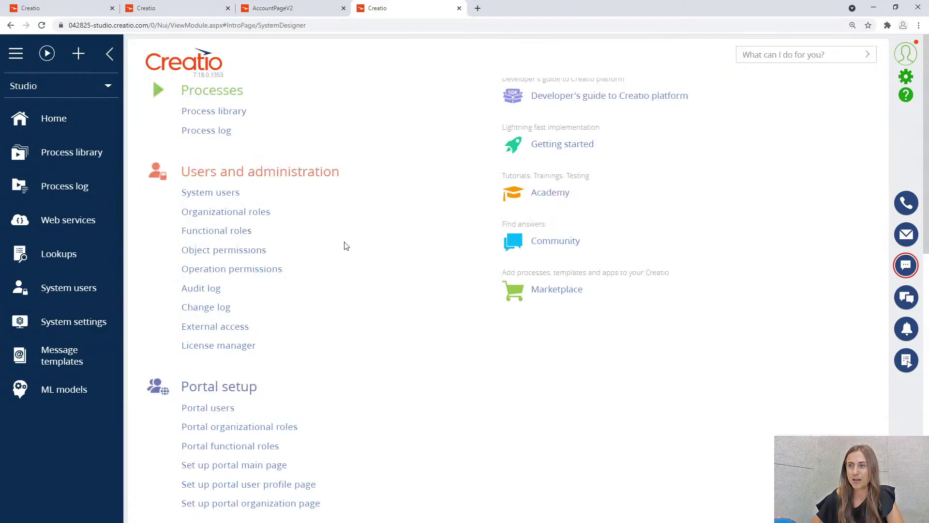
{"action": "left_click", "coordinate": [264, 270]}
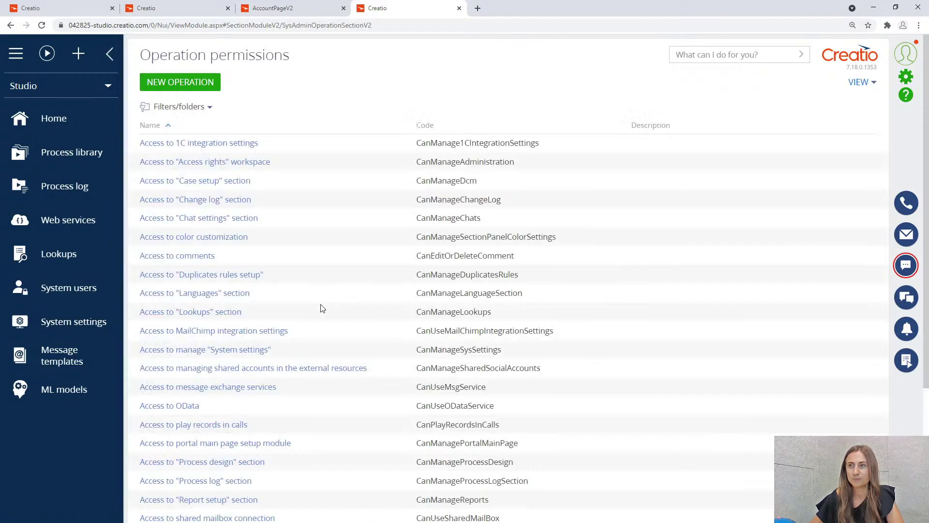
{"action": "left_click", "coordinate": [203, 85]}
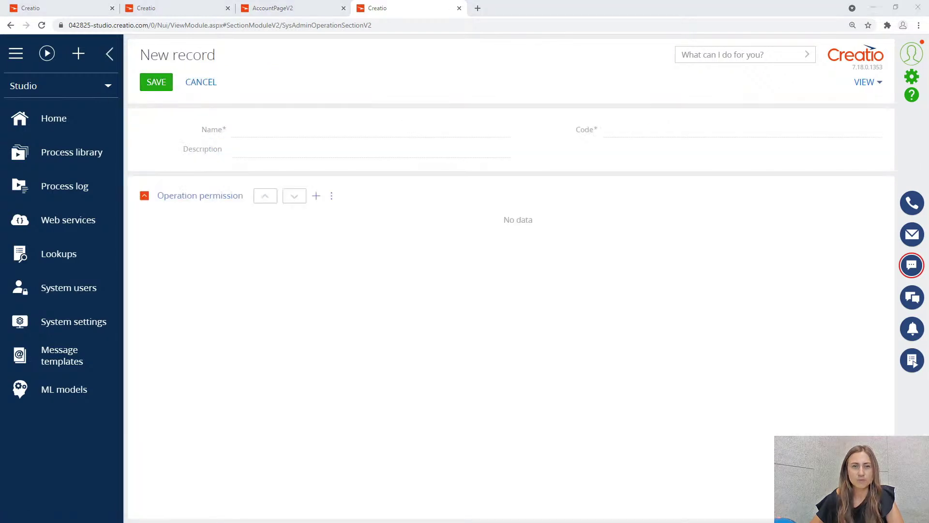
{"action": "left_click", "coordinate": [267, 128]}
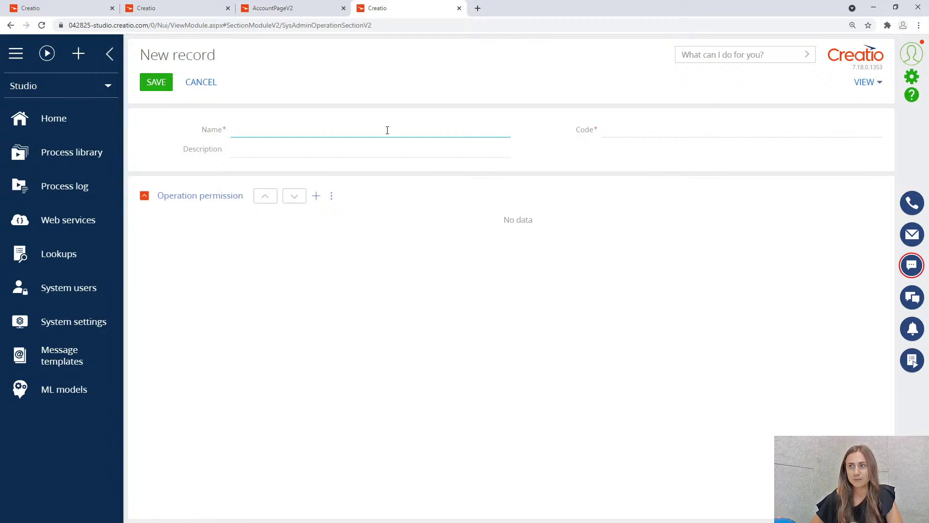
Name the new operation 'Can access Banking Detail in Accounts section', give it code CanAccessBankingDetail, and save.
{"action": "type", "text": "Can "}
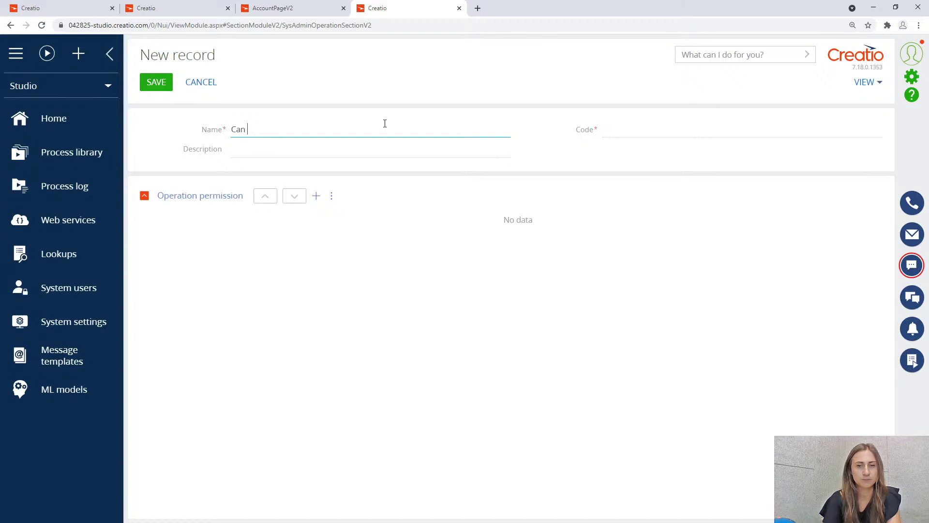
{"action": "type", "text": "access "}
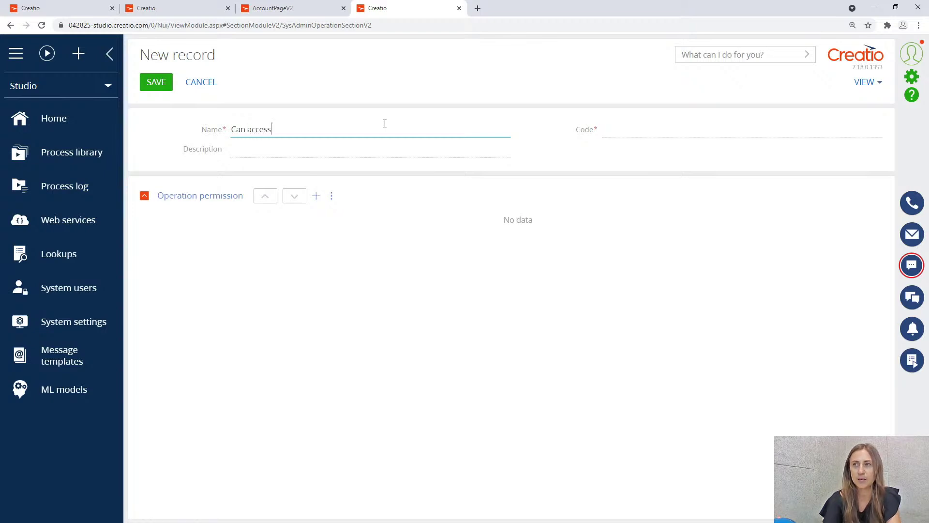
{"action": "type", "text": "Banking Detail in Account"}
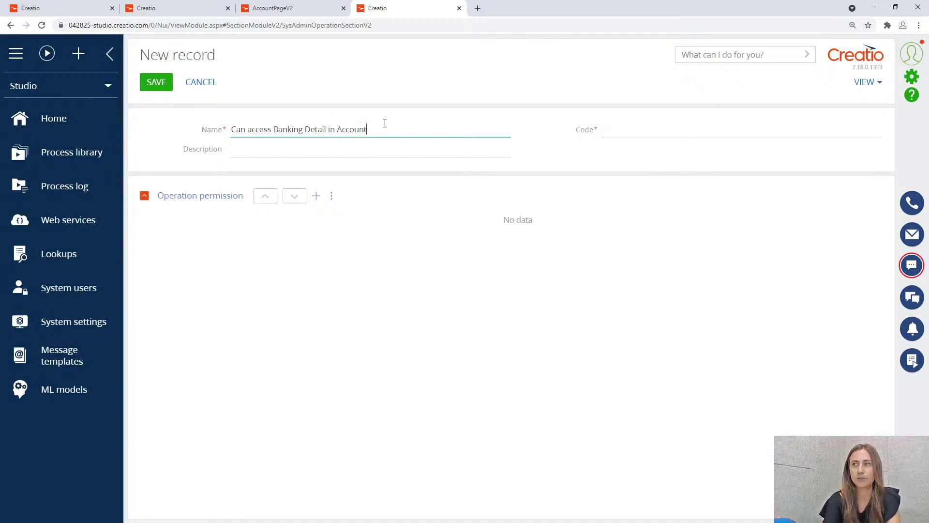
{"action": "type", "text": "s section"}
{"action": "left_click", "coordinate": [622, 128]}
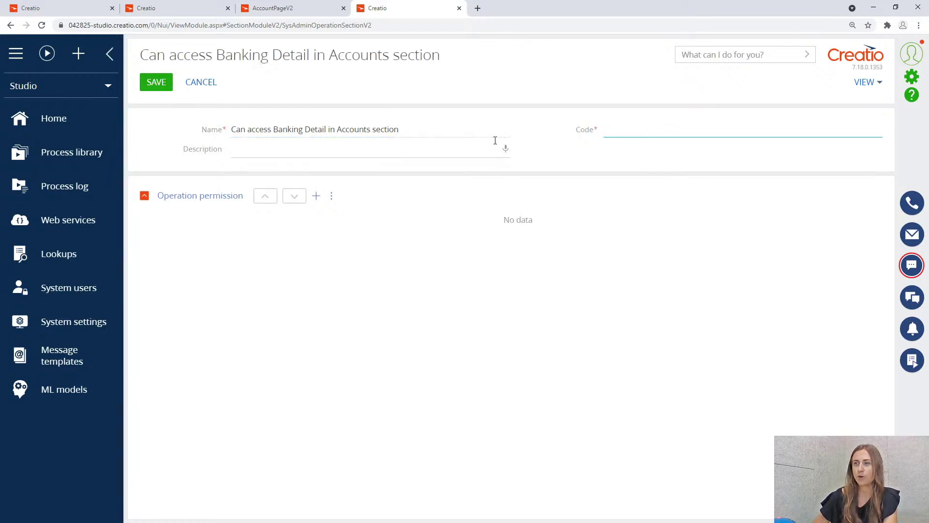
{"action": "type", "text": "Can"}
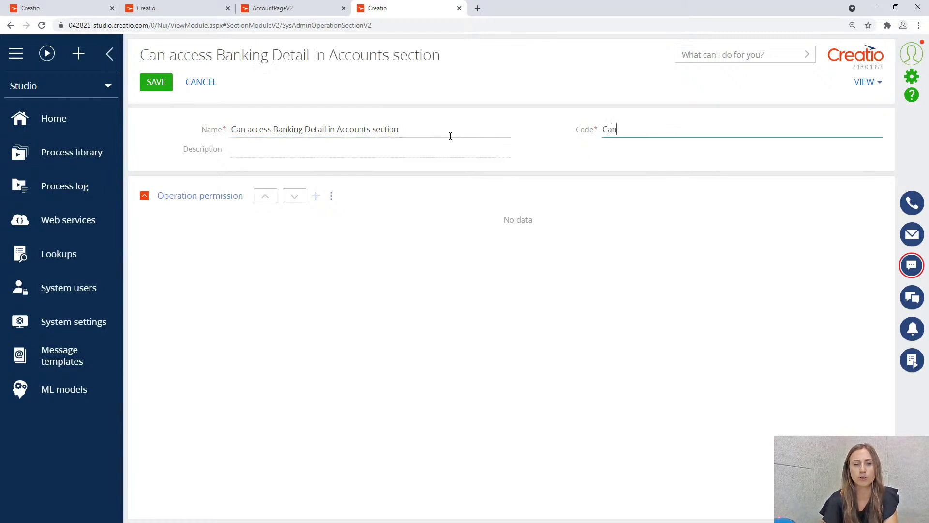
{"action": "type", "text": "Access"}
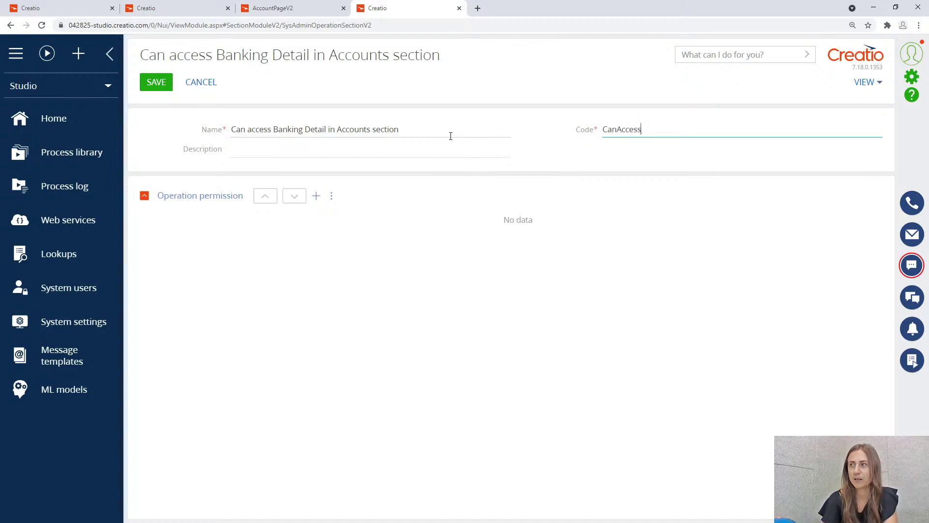
{"action": "type", "text": "Ba"}
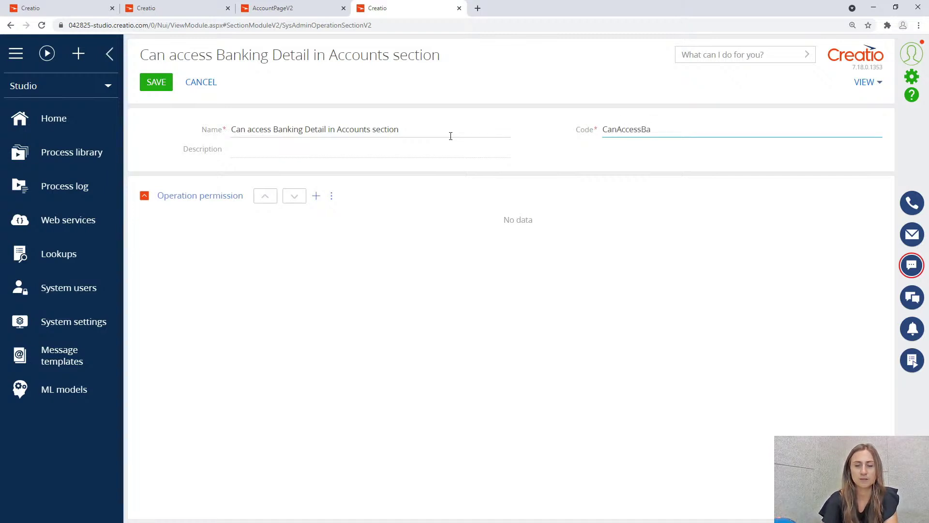
{"action": "type", "text": "nking"}
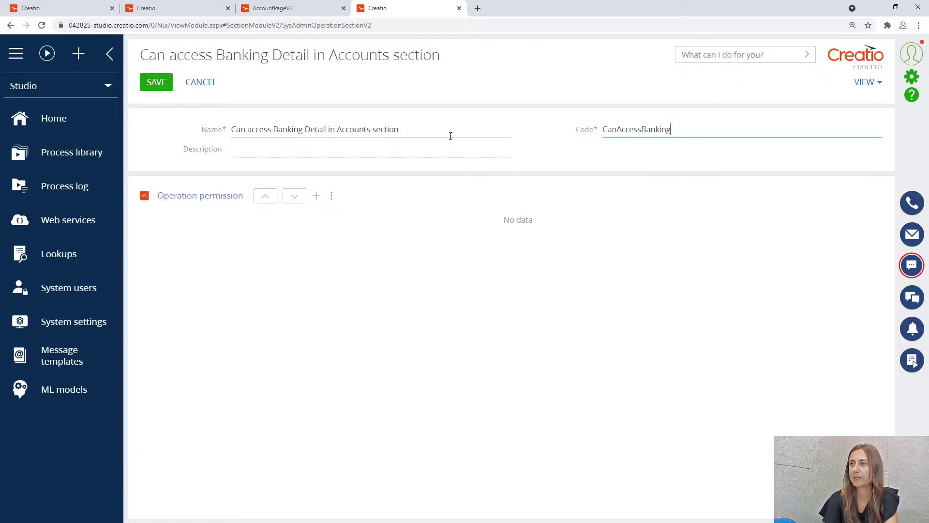
{"action": "type", "text": "Detail"}
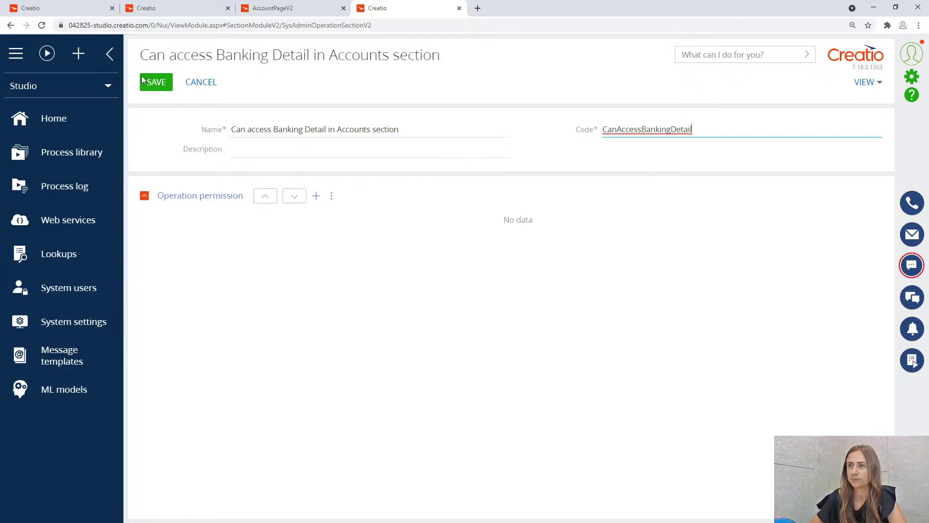
{"action": "left_click", "coordinate": [159, 85]}
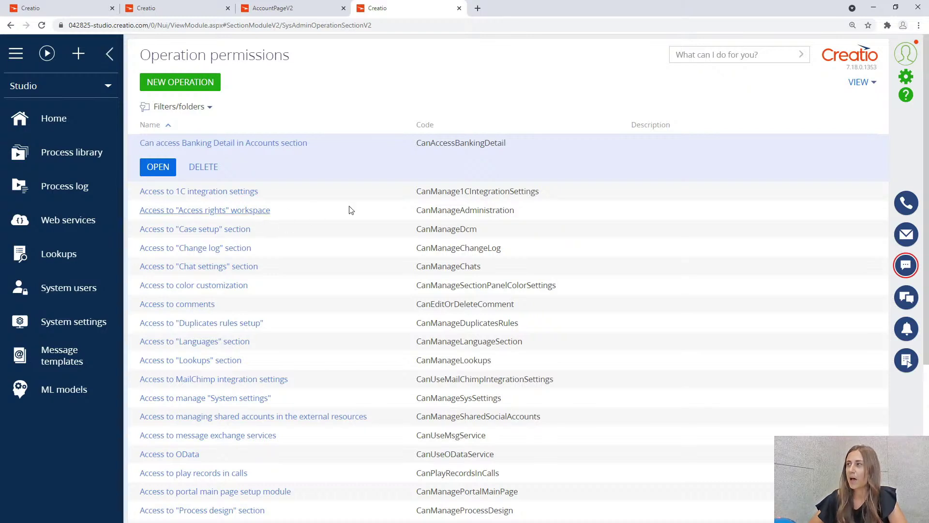
From System Designer's Advanced settings, add a new Data item to the DemoAttributes package.
{"action": "left_click", "coordinate": [904, 77]}
{"action": "scroll", "coordinate": [435, 262], "scroll_direction": "down", "scroll_amount": 10}
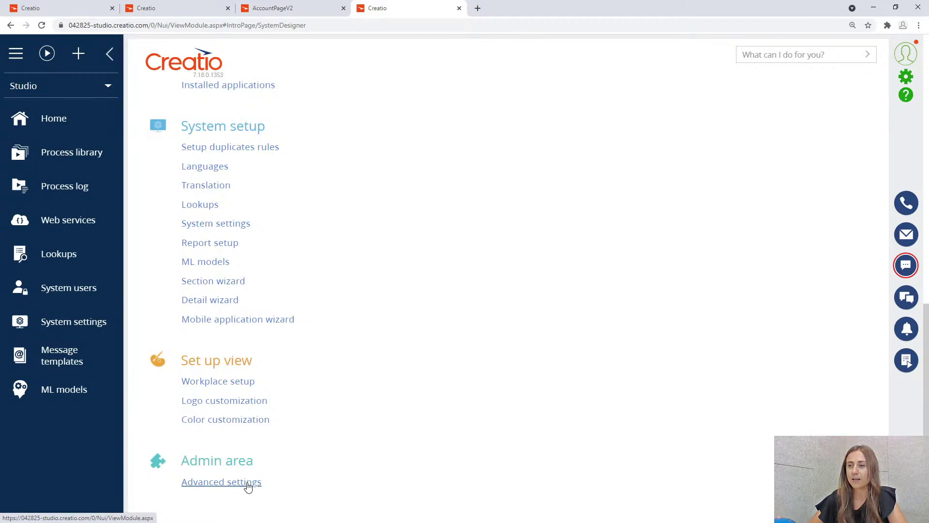
{"action": "left_click", "coordinate": [246, 484]}
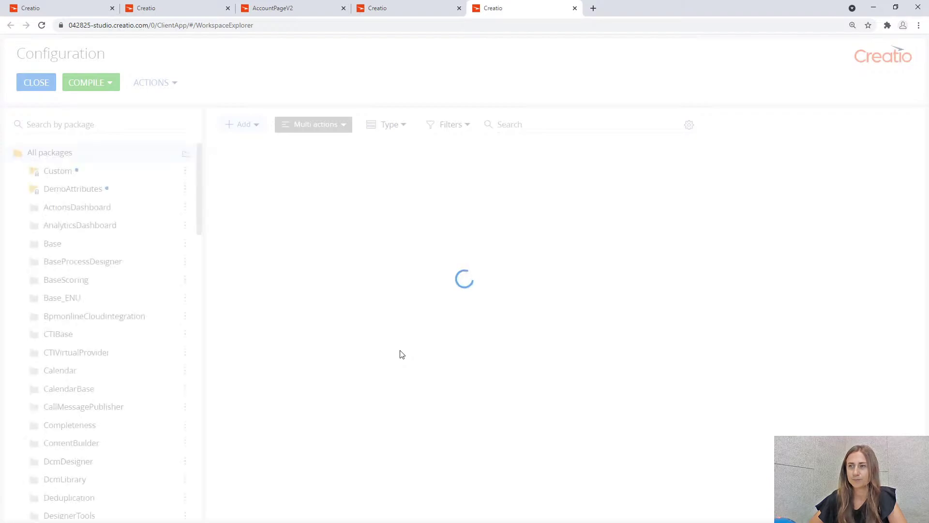
{"action": "left_click", "coordinate": [154, 192]}
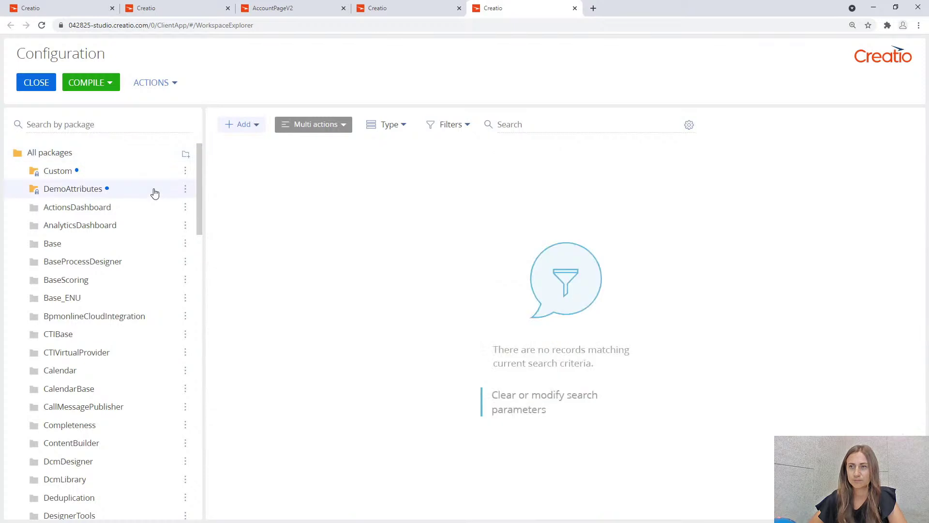
{"action": "left_click", "coordinate": [259, 131]}
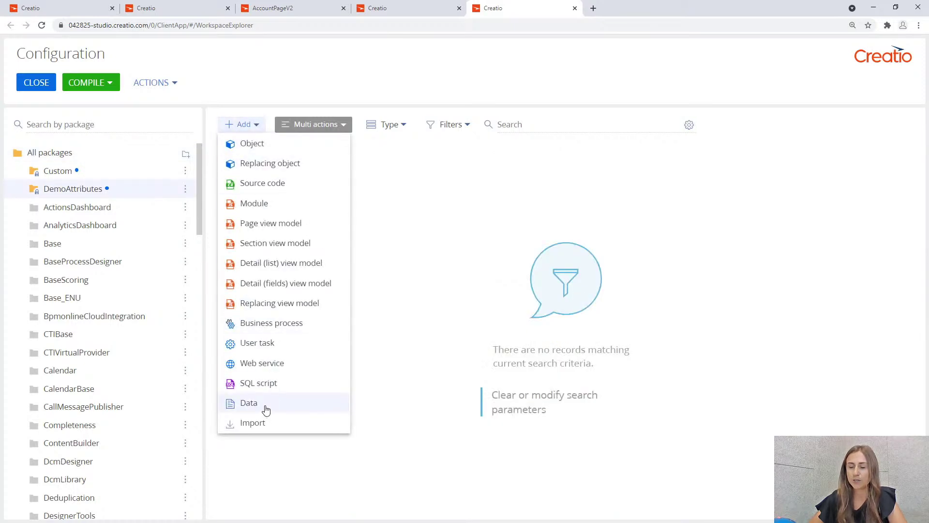
{"action": "left_click", "coordinate": [266, 406]}
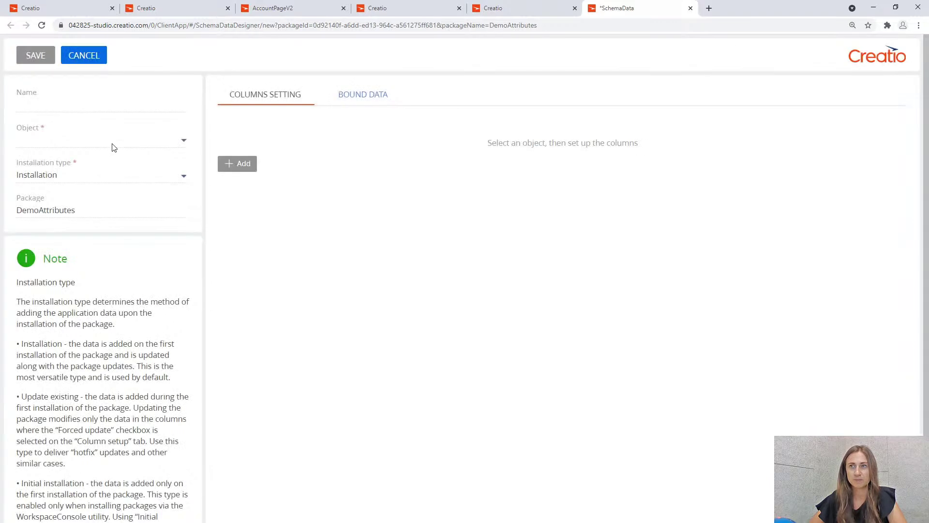
Bind the data item to the SysAdminOperation object and add its Created on column.
{"action": "left_click", "coordinate": [114, 141]}
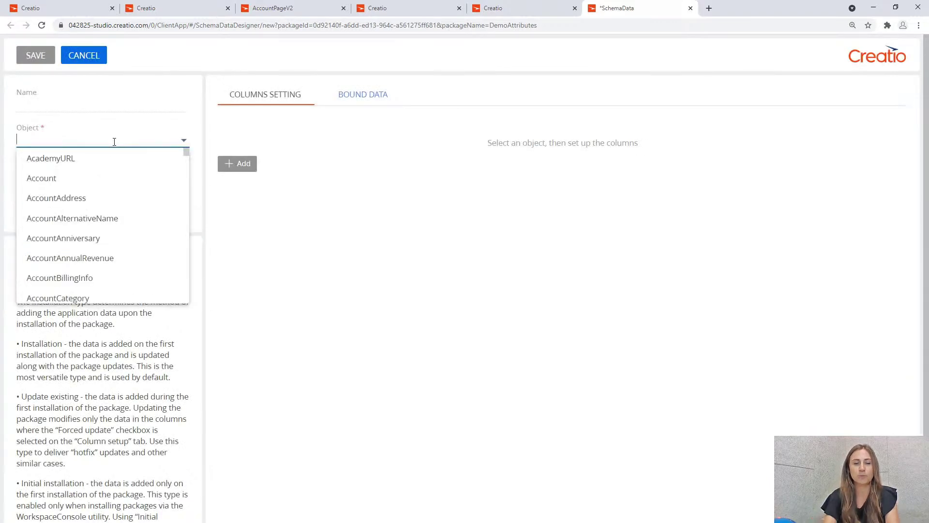
{"action": "type", "text": "sysad"}
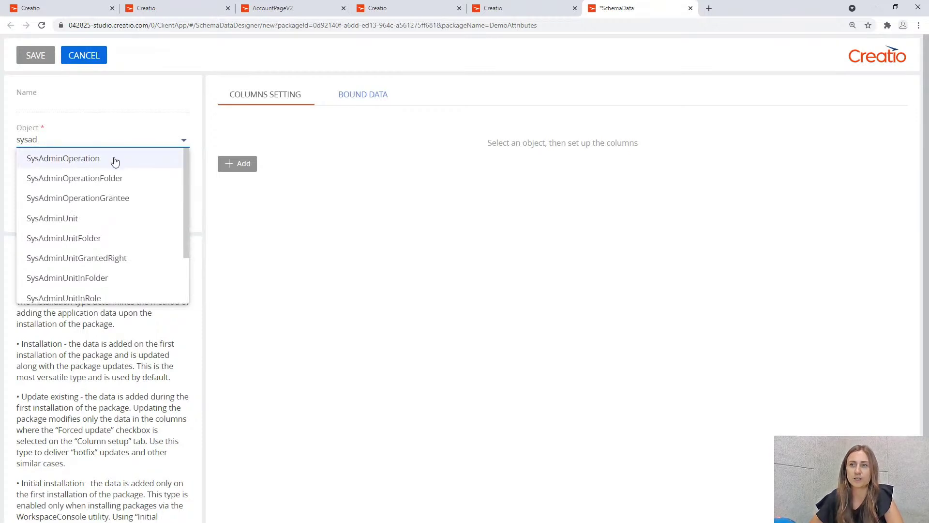
{"action": "left_click", "coordinate": [114, 159]}
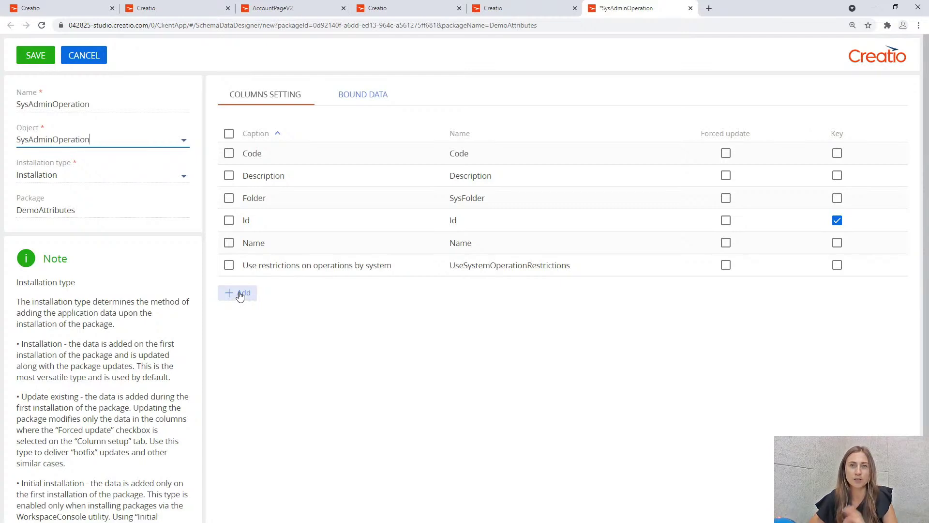
{"action": "left_click", "coordinate": [240, 294]}
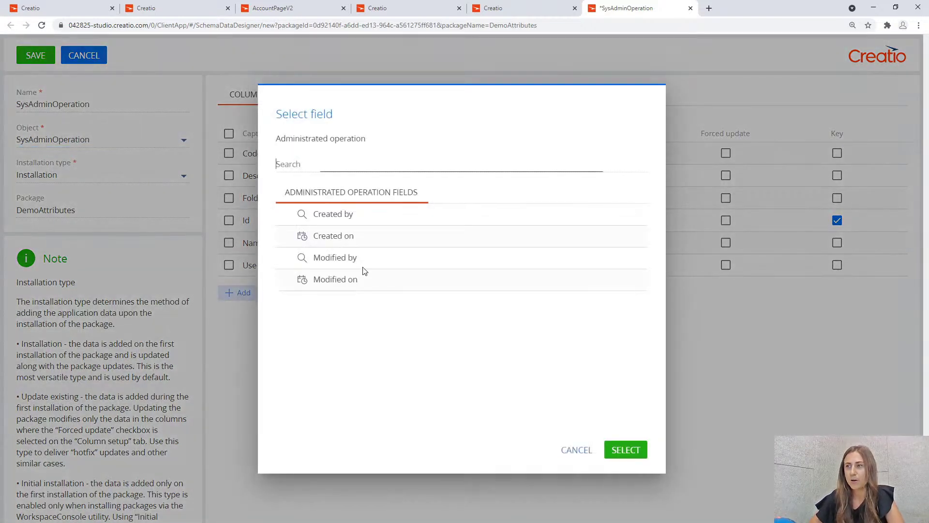
{"action": "left_click", "coordinate": [357, 242]}
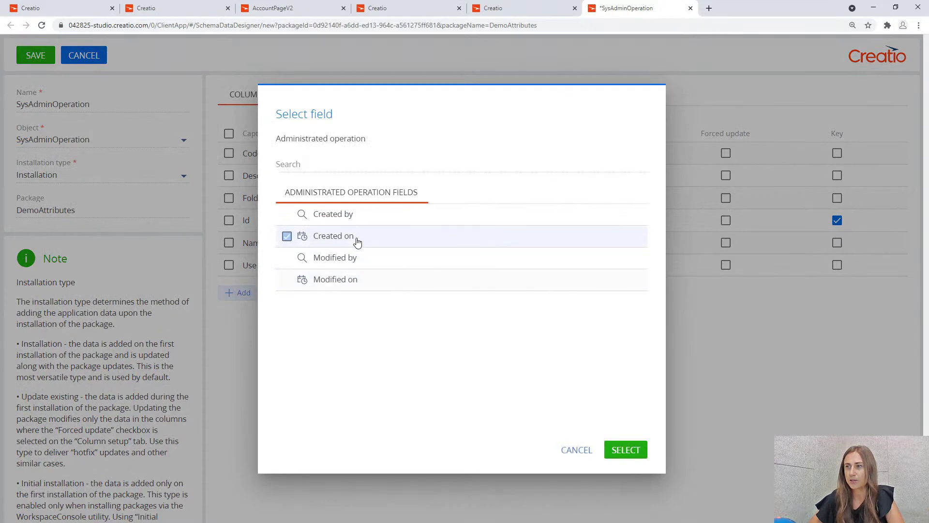
{"action": "left_click", "coordinate": [625, 450]}
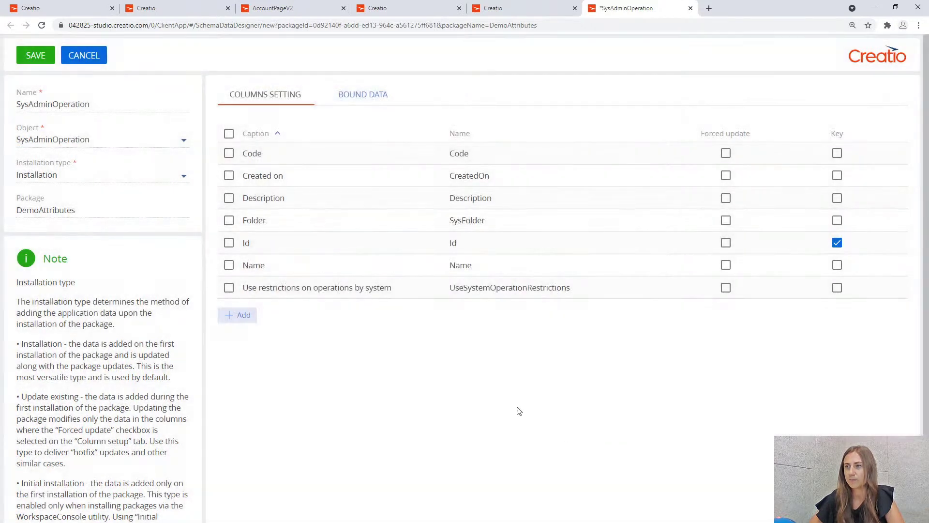
Bind the Can access Banking Detail operation record, sorting operations newest first to find it.
{"action": "left_click", "coordinate": [369, 102]}
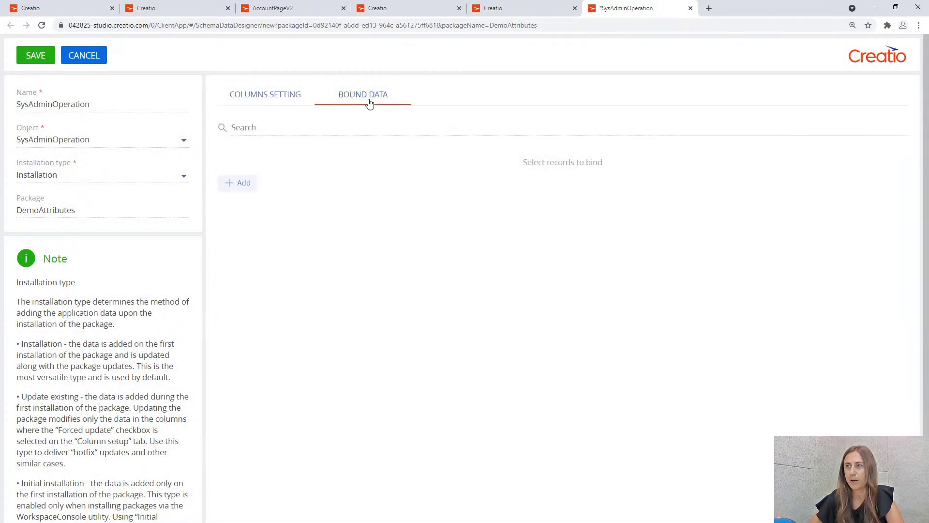
{"action": "left_click", "coordinate": [237, 186]}
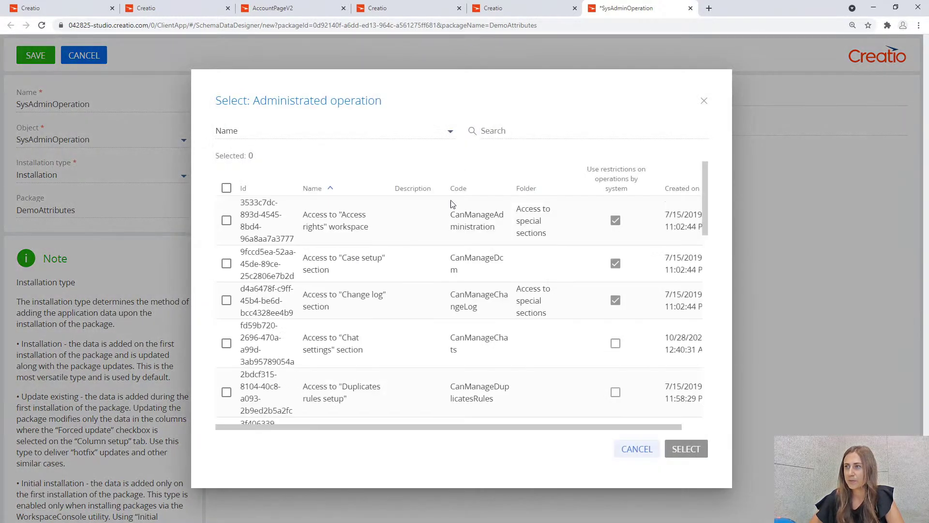
{"action": "left_click", "coordinate": [686, 191]}
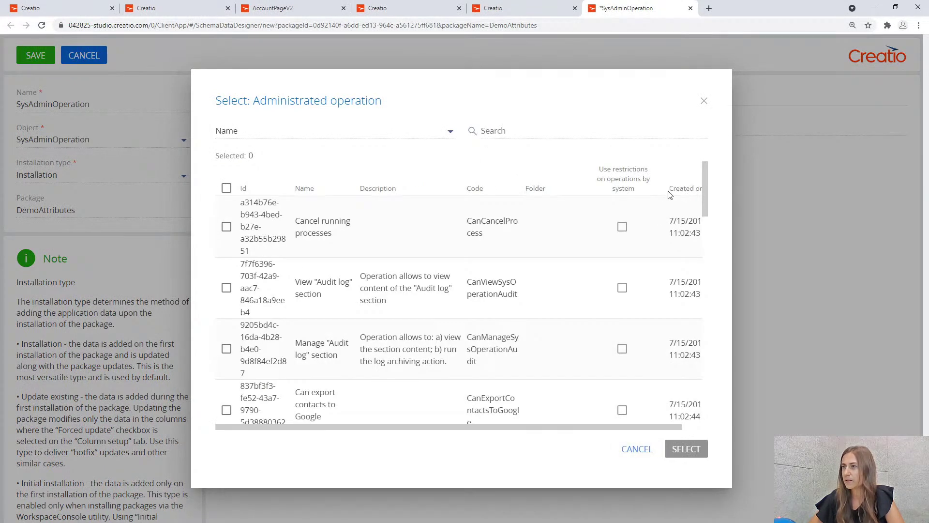
{"action": "left_click", "coordinate": [681, 193]}
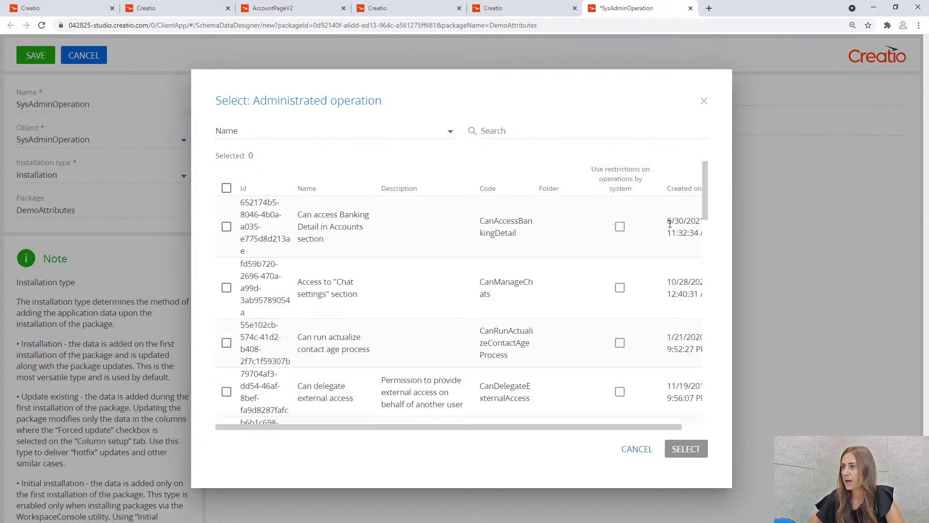
{"action": "left_click", "coordinate": [227, 229]}
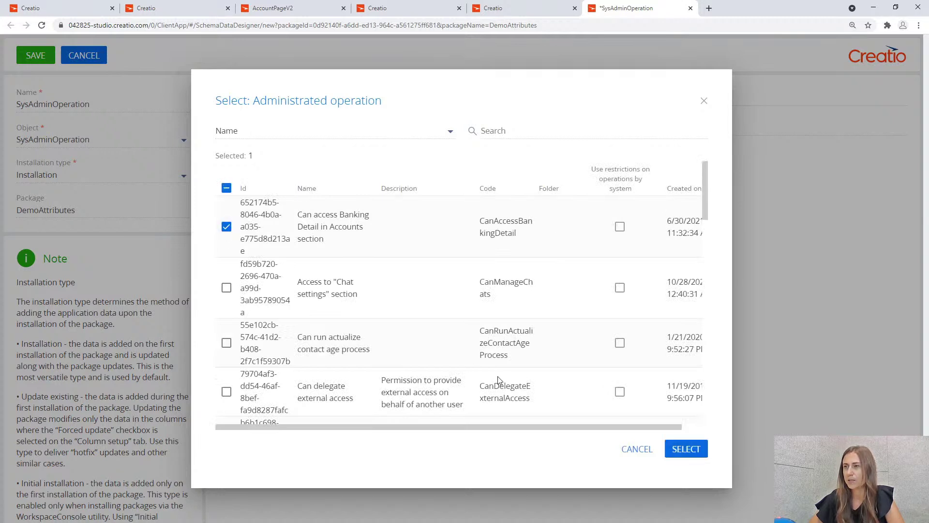
{"action": "left_click", "coordinate": [686, 450]}
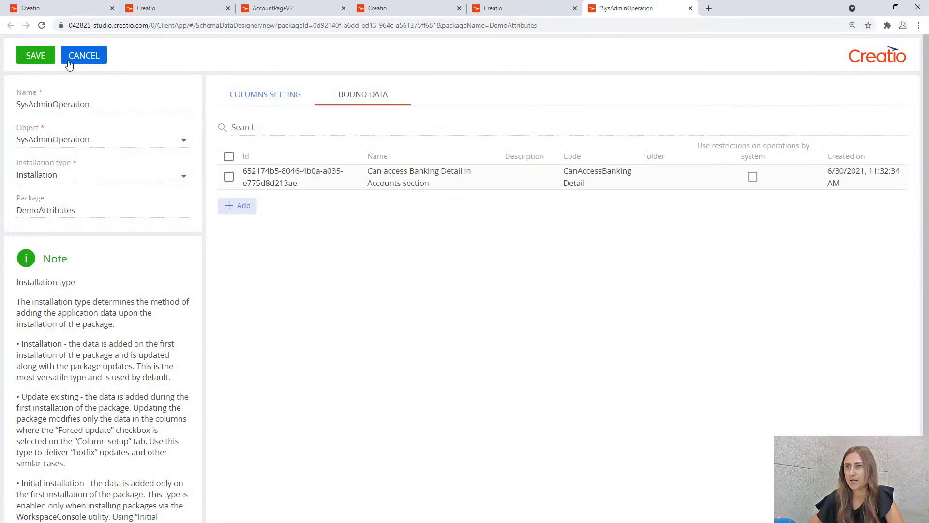
Rename the binding to SysAdminOperation_BankingDetail and save it.
{"action": "left_click", "coordinate": [112, 106]}
{"action": "type", "text": "_"}
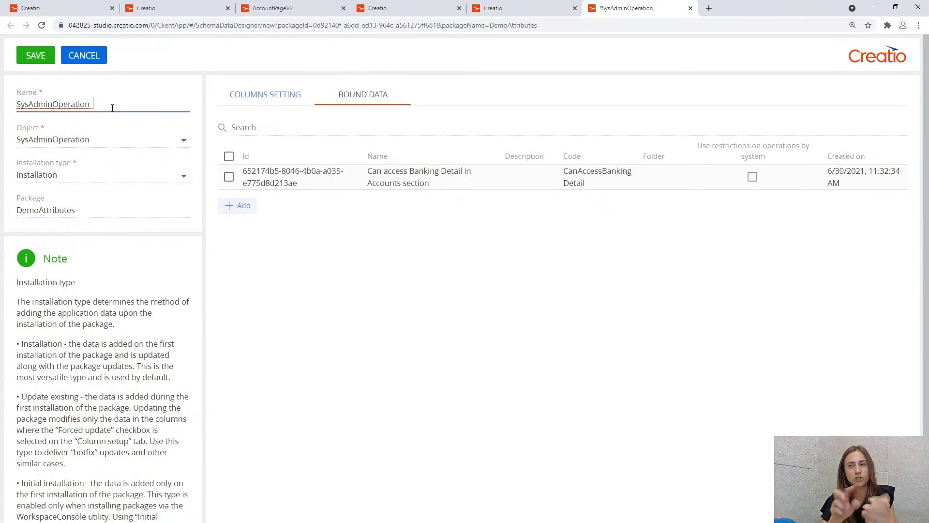
{"action": "type", "text": "Ba"}
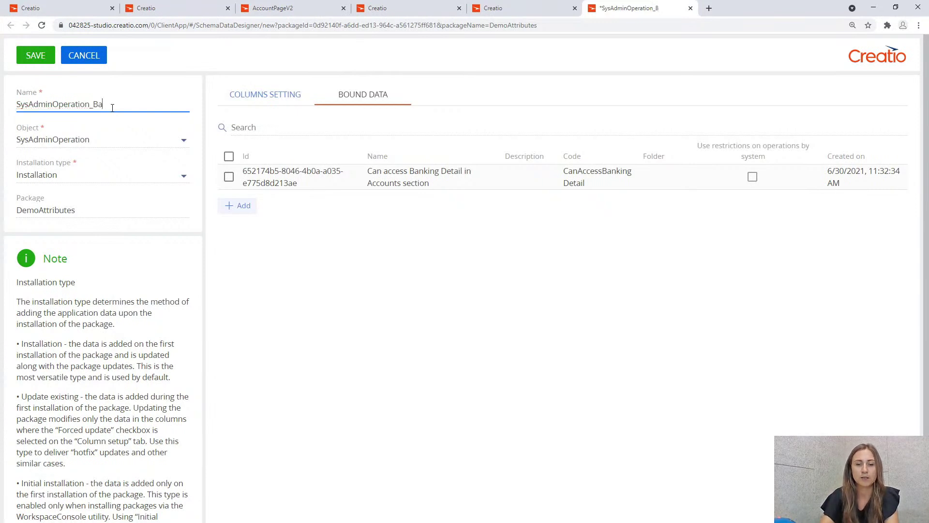
{"action": "type", "text": "nkingDetail"}
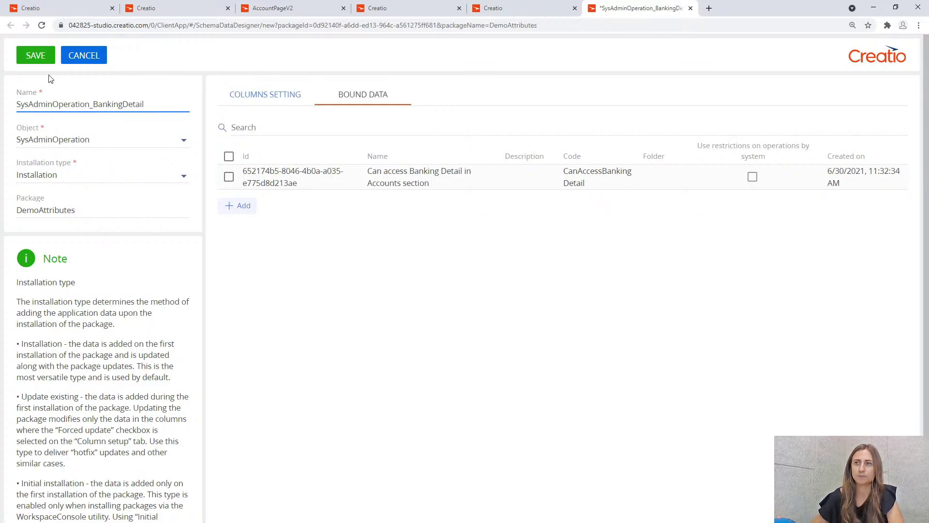
{"action": "left_click", "coordinate": [37, 56]}
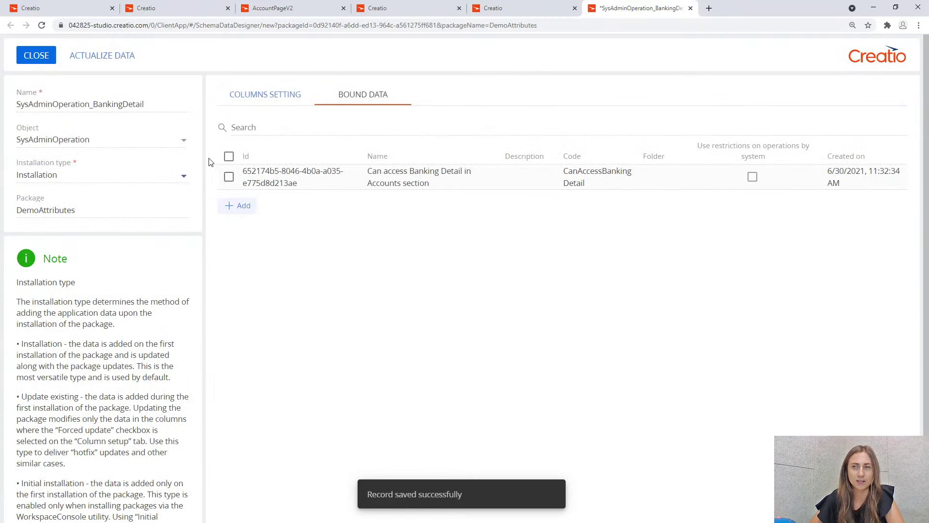
Close the data designer to return to the DemoAttributes package listing.
{"action": "left_click", "coordinate": [37, 58]}
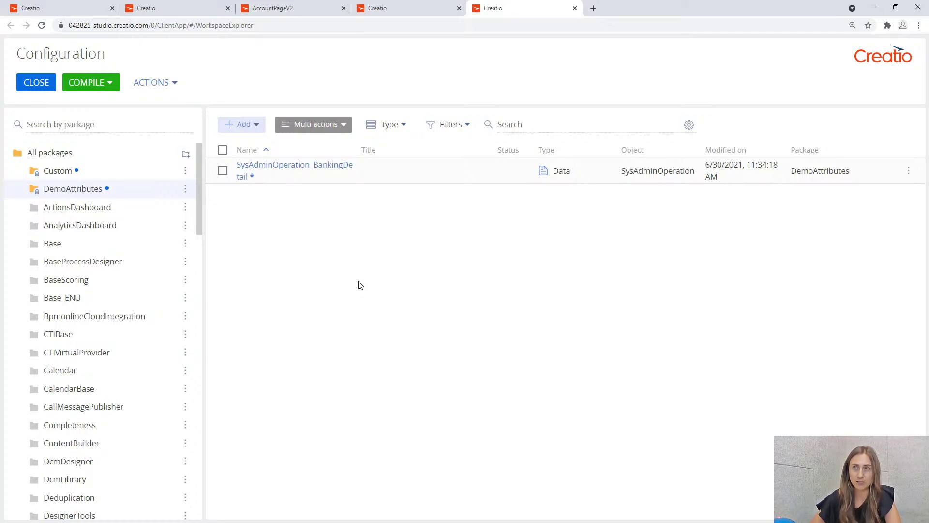
Leave the configuration and open the Accounts section in the Applications workspace.
{"action": "left_click", "coordinate": [30, 87]}
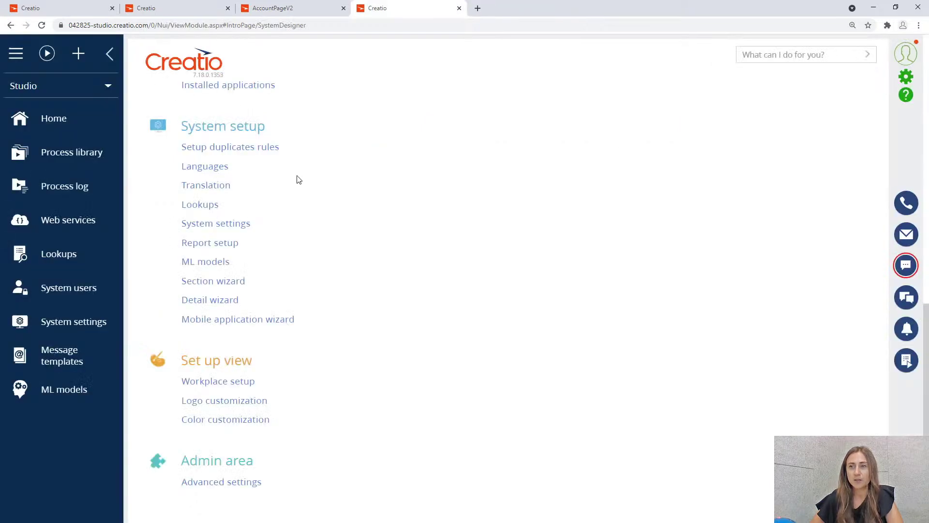
{"action": "left_click", "coordinate": [96, 86]}
{"action": "left_click", "coordinate": [89, 143]}
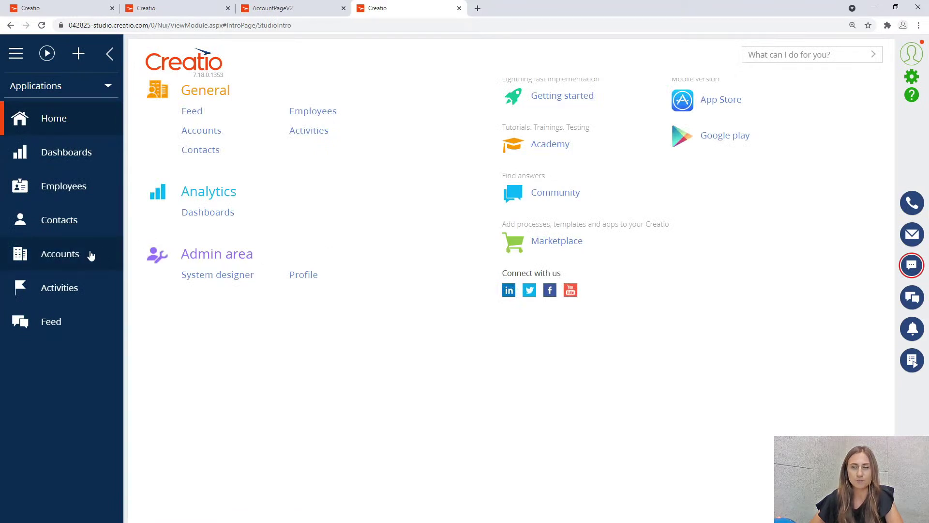
{"action": "left_click", "coordinate": [90, 255]}
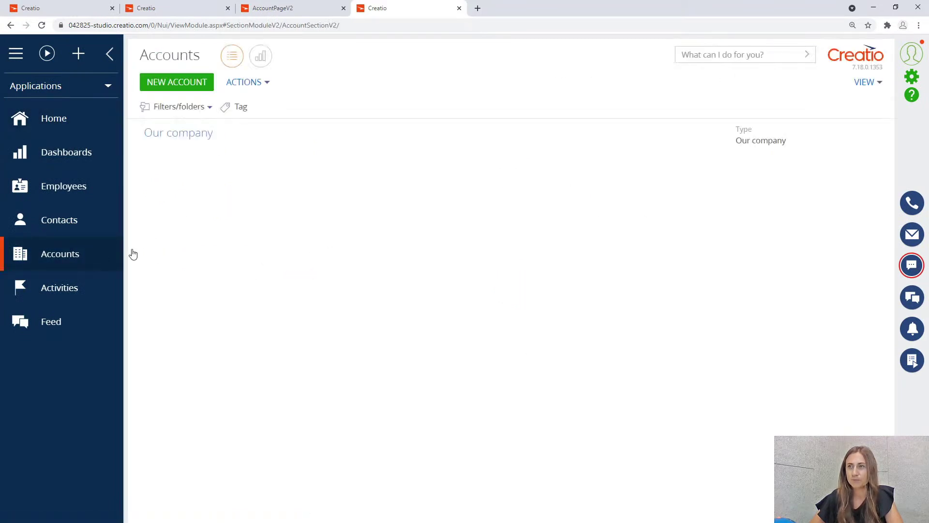
Open the Our company account record and launch the Accounts section wizard.
{"action": "left_click", "coordinate": [577, 141]}
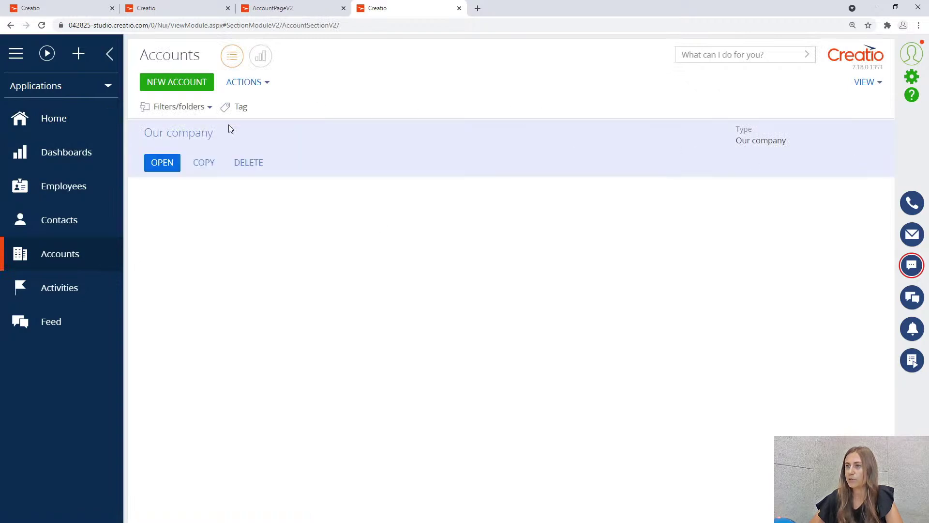
{"action": "left_click", "coordinate": [169, 162]}
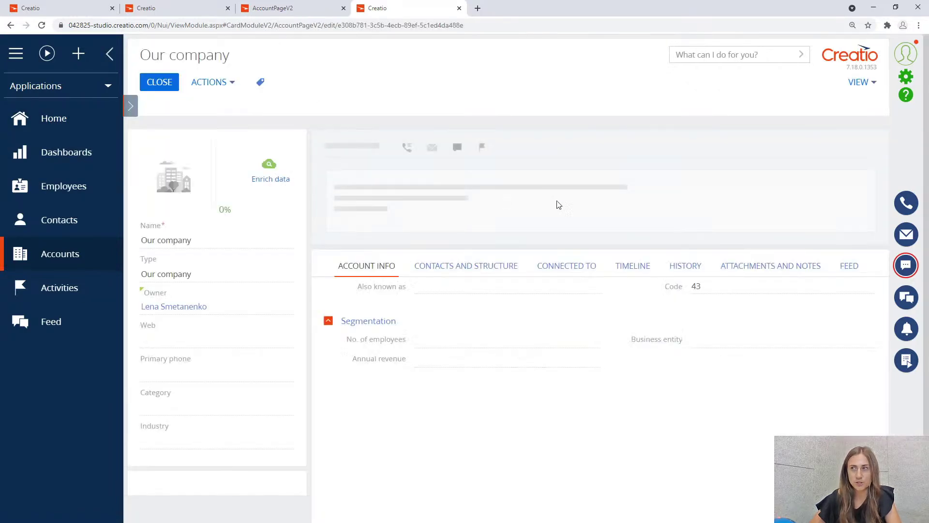
{"action": "left_click", "coordinate": [860, 82]}
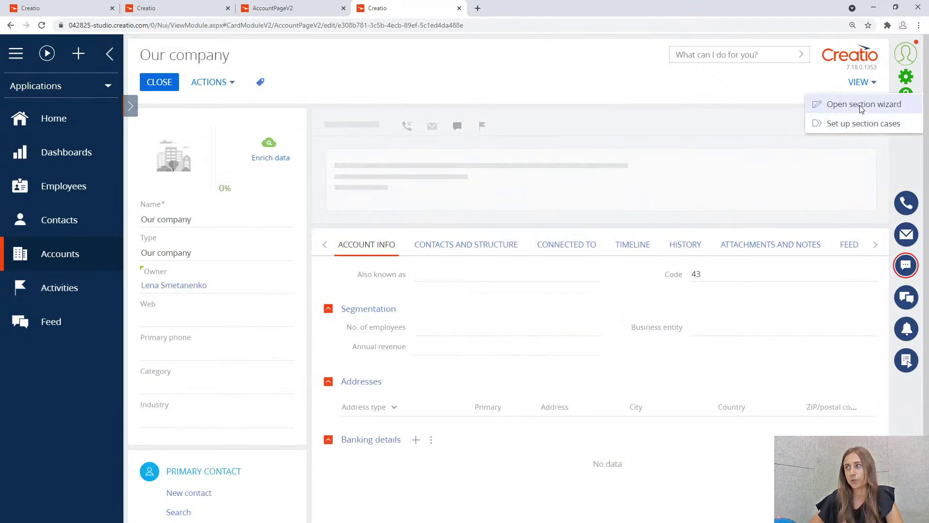
{"action": "left_click", "coordinate": [861, 104]}
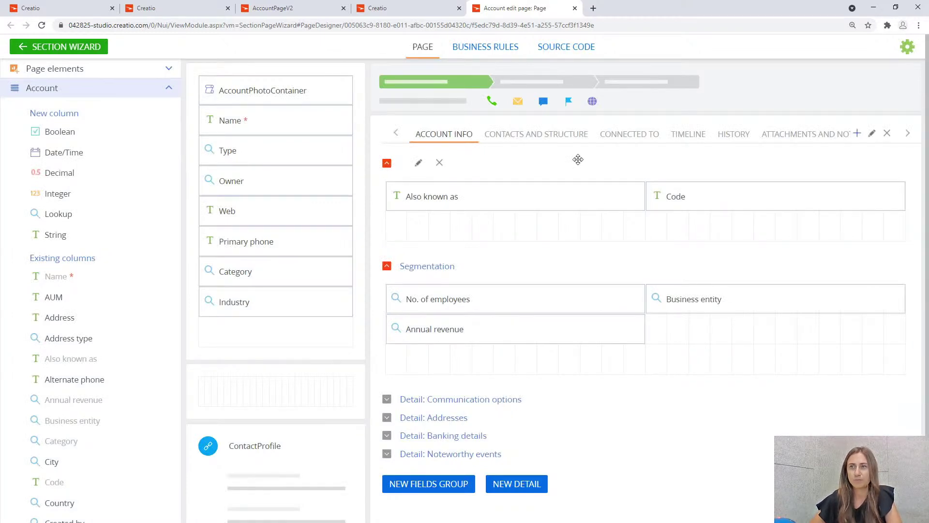
Save the Accounts section wizard, confirm the applied changes, and close the wizard tab.
{"action": "left_click", "coordinate": [64, 49]}
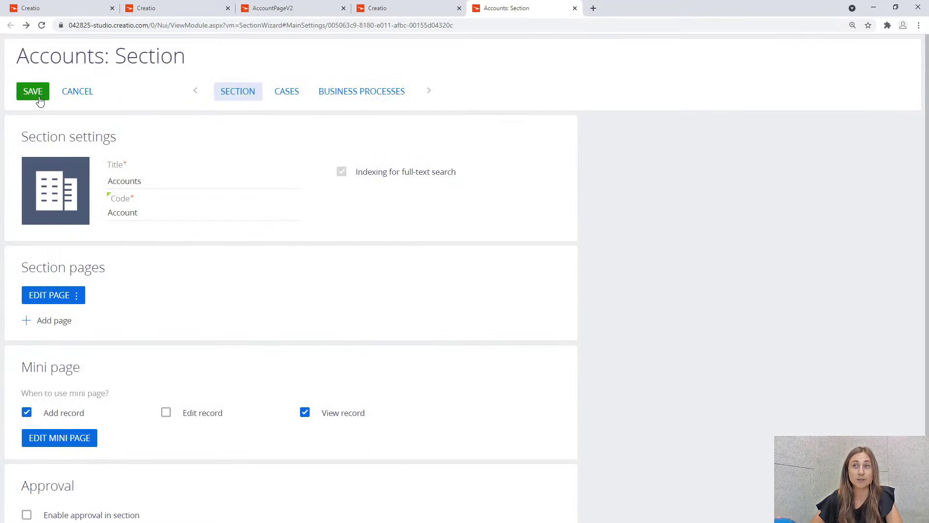
{"action": "left_click", "coordinate": [38, 98]}
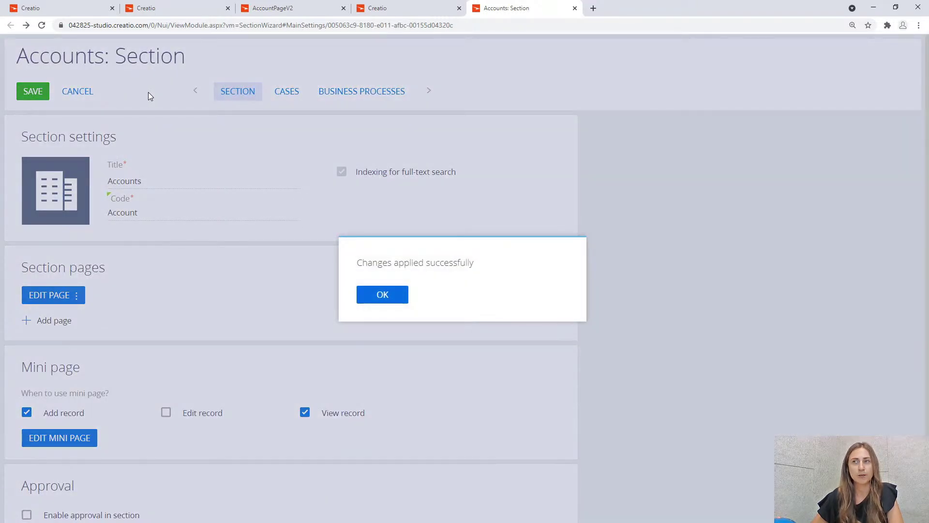
{"action": "left_click", "coordinate": [382, 296]}
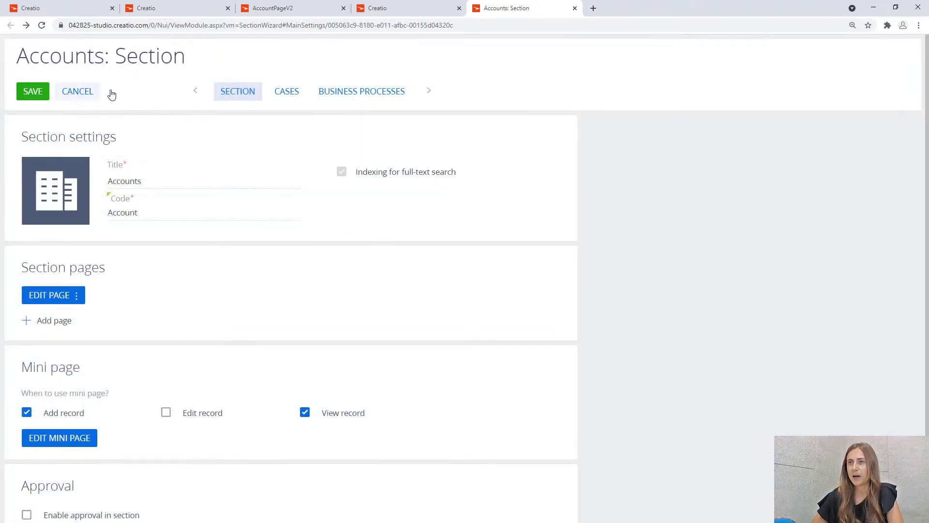
{"action": "left_click", "coordinate": [575, 8]}
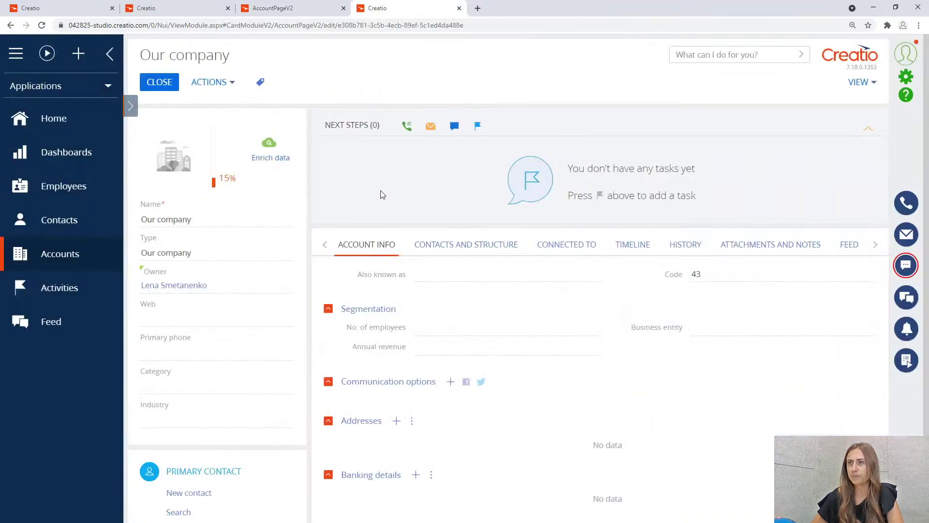
Reopen Advanced settings from System Designer and filter the schema list to DemoAttributes.
{"action": "left_click", "coordinate": [906, 77]}
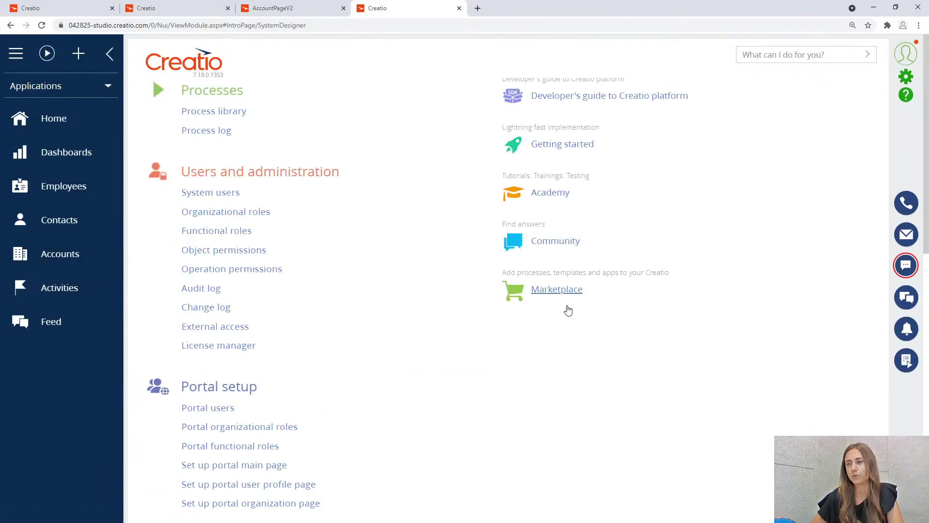
{"action": "scroll", "coordinate": [369, 286], "scroll_direction": "down", "scroll_amount": 10}
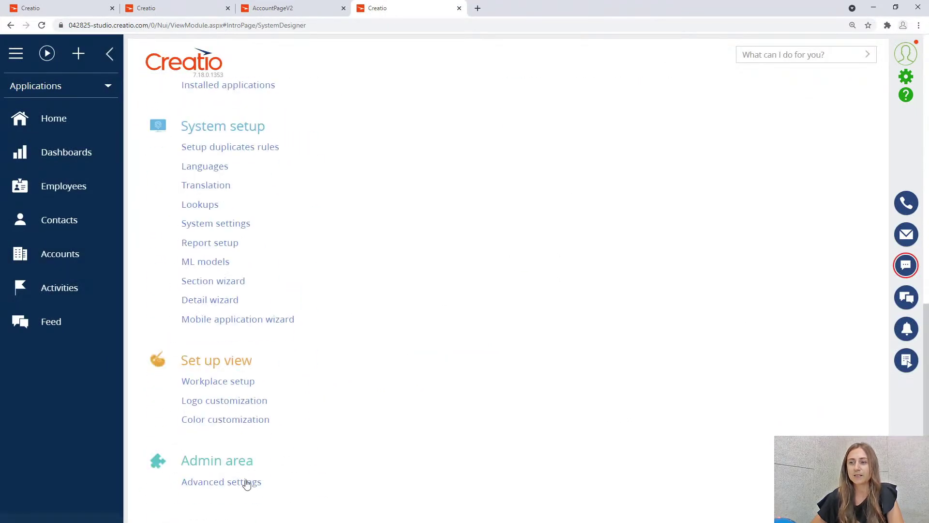
{"action": "left_click", "coordinate": [249, 481]}
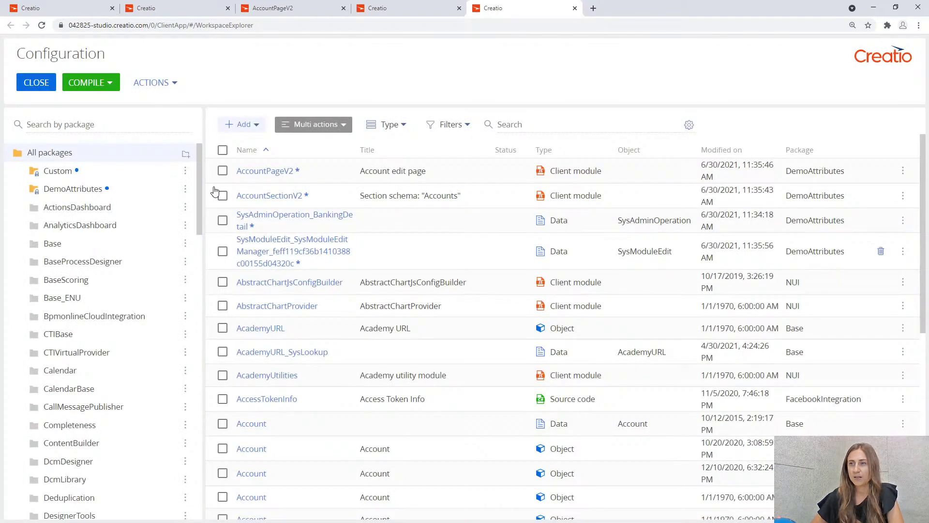
{"action": "left_click", "coordinate": [125, 189]}
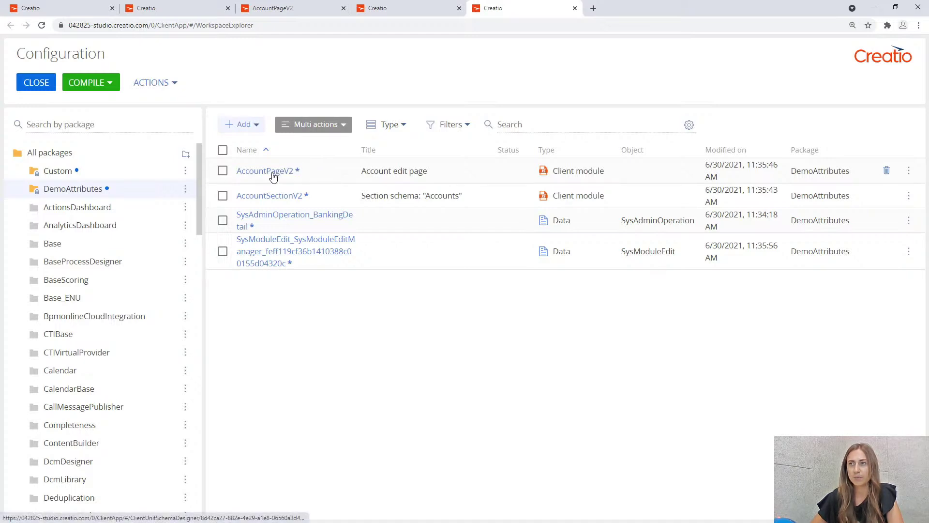
Open the DemoAttributes AccountPageV2 schema and compare it against the reference AccountPageV2 code.
{"action": "left_click", "coordinate": [273, 173]}
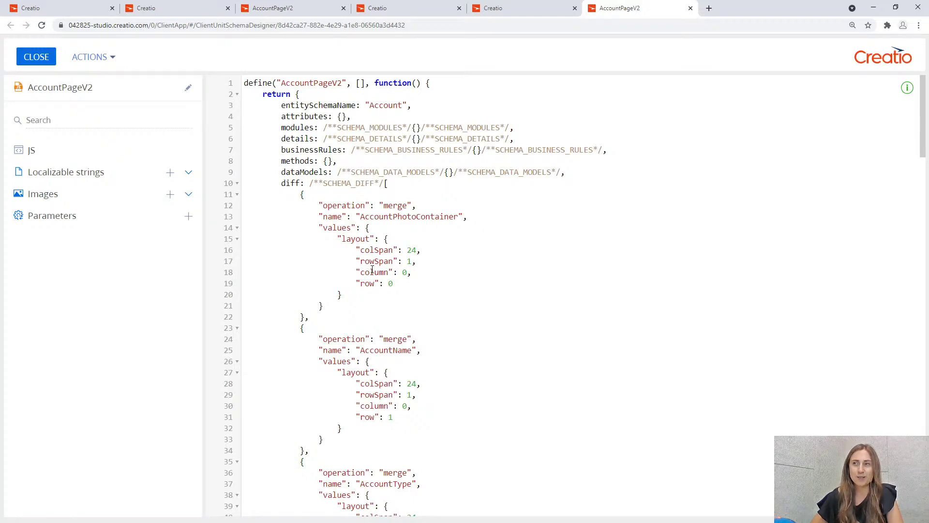
{"action": "left_click", "coordinate": [293, 8]}
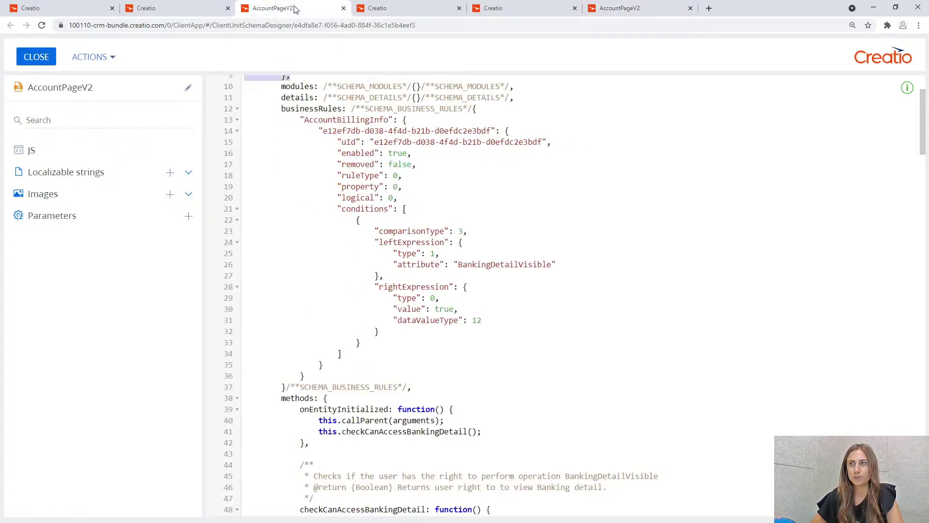
{"action": "scroll", "coordinate": [383, 172], "scroll_direction": "up", "scroll_amount": 3}
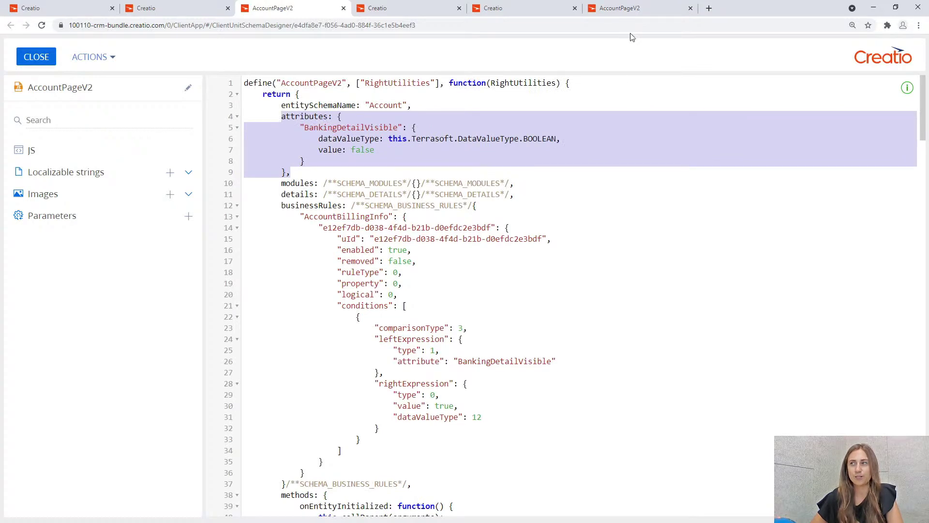
{"action": "left_click", "coordinate": [630, 8]}
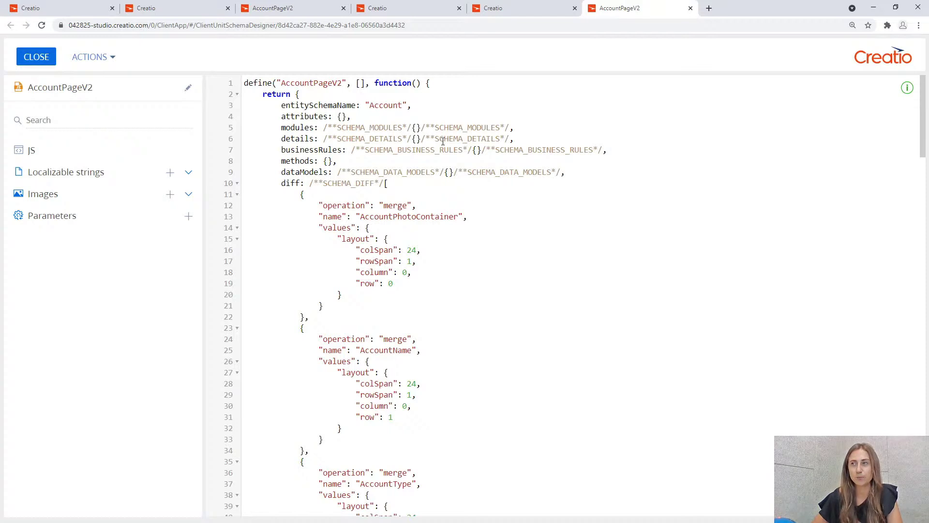
{"action": "left_click", "coordinate": [319, 13]}
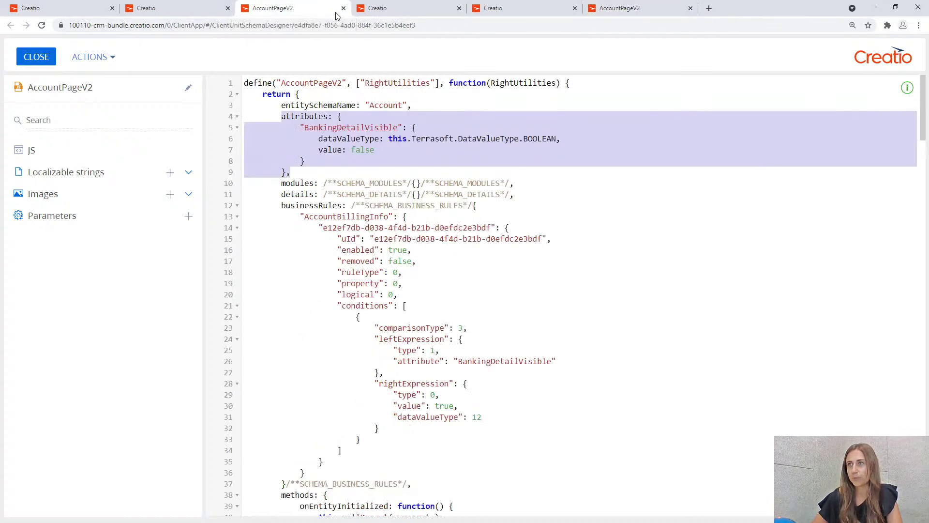
{"action": "left_click", "coordinate": [364, 82]}
{"action": "left_click", "coordinate": [363, 82]}
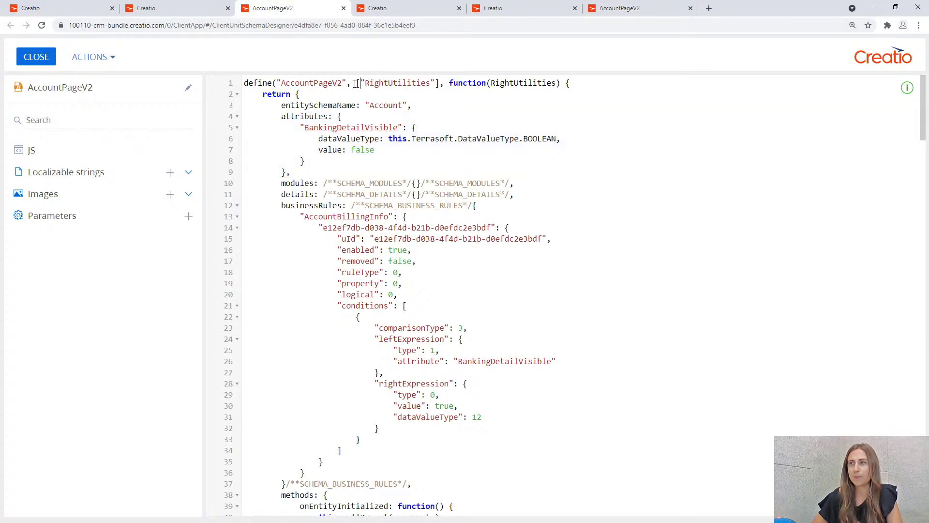
{"action": "left_click_drag", "start_coordinate": [361, 82], "coordinate": [437, 83]}
{"action": "key", "text": "ctrl+c"}
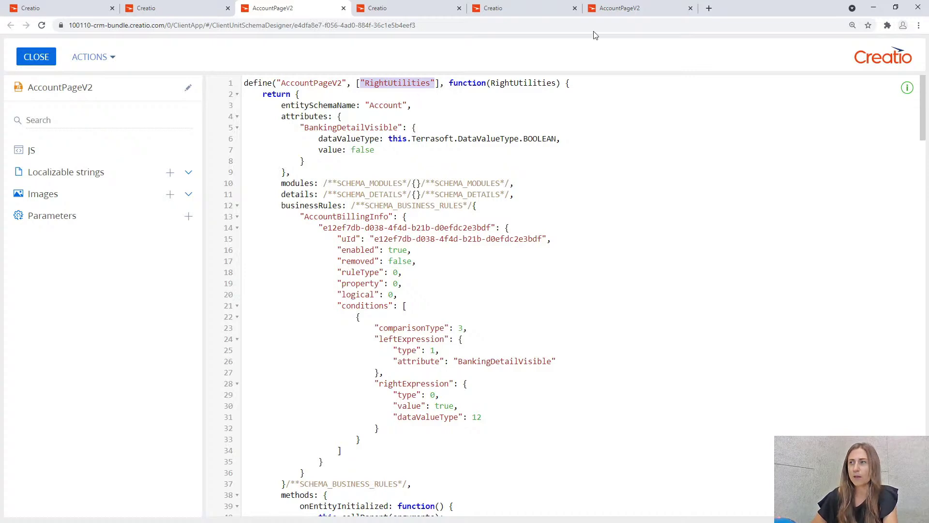
{"action": "left_click", "coordinate": [637, 12]}
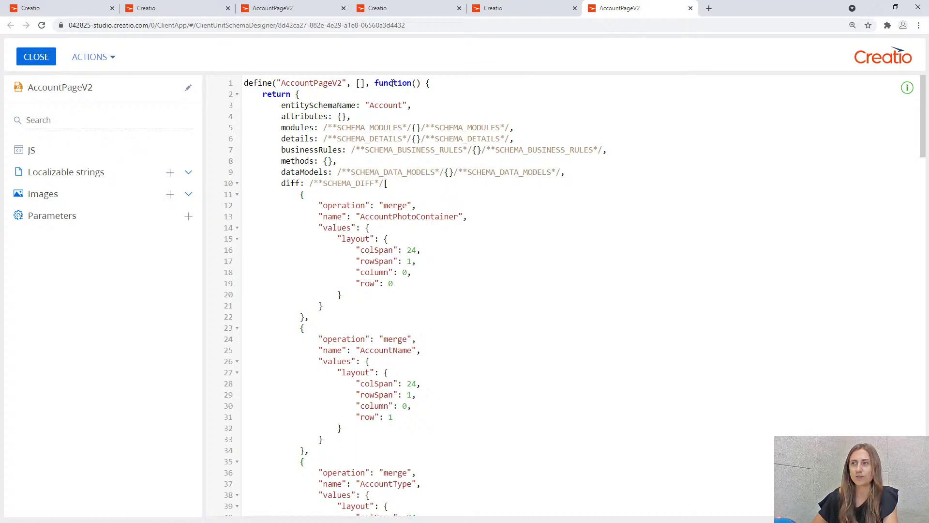
Add RightUtilities to the AccountPageV2 dependency list and as the define function parameter.
{"action": "key", "text": "ctrl+v"}
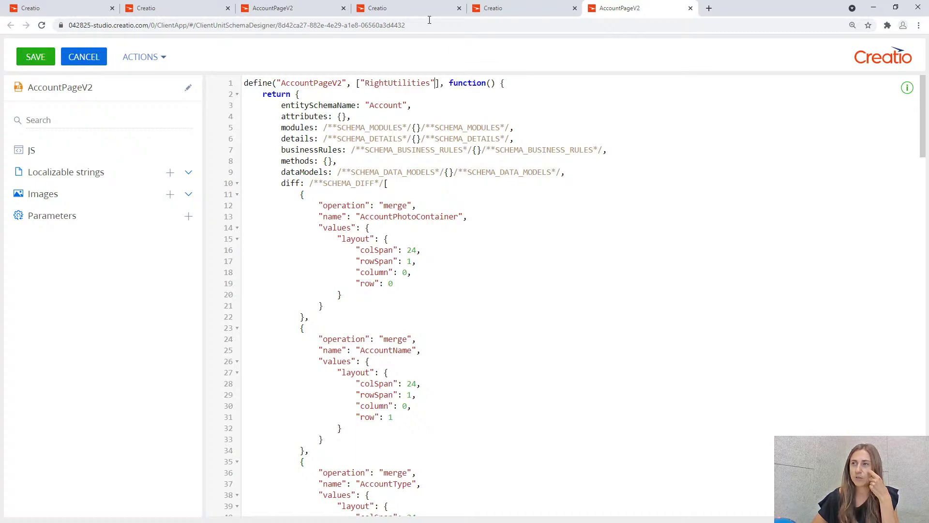
{"action": "left_click", "coordinate": [281, 8]}
{"action": "left_click_drag", "start_coordinate": [492, 85], "coordinate": [555, 82]}
{"action": "key", "text": "ctrl+c"}
{"action": "left_click", "coordinate": [628, 8]}
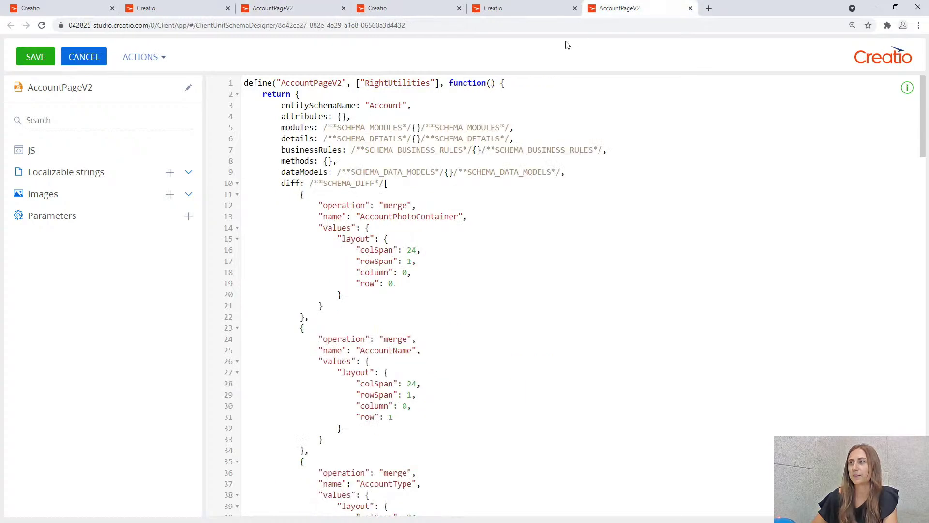
{"action": "key", "text": "ctrl+v"}
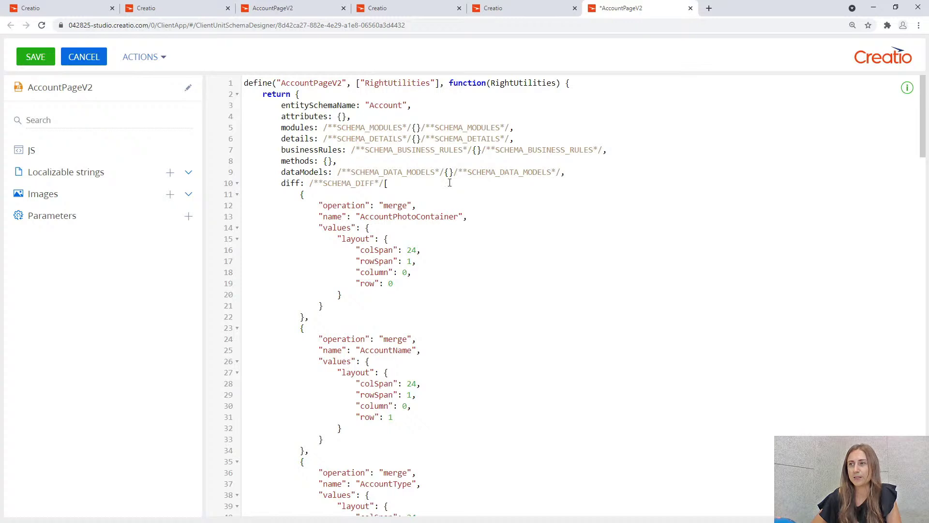
Copy the BankingDetailVisible Boolean attribute, defaulting to false, from the reference code into attributes.
{"action": "left_click", "coordinate": [341, 117]}
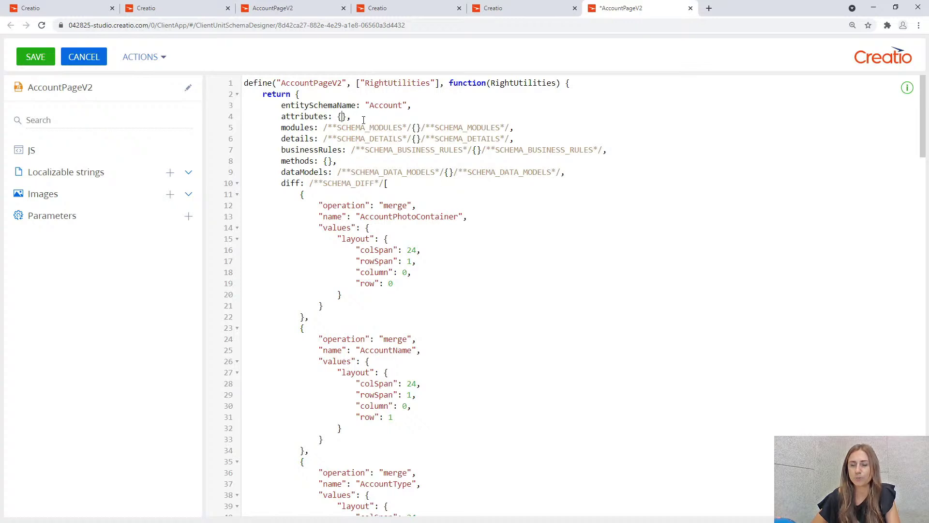
{"action": "key", "text": "Return"}
{"action": "left_click", "coordinate": [291, 9]}
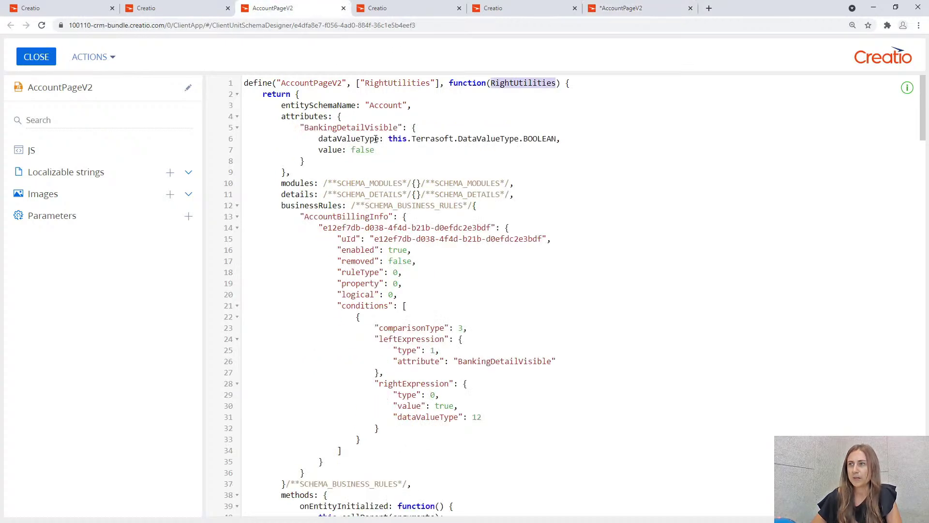
{"action": "left_click", "coordinate": [301, 127]}
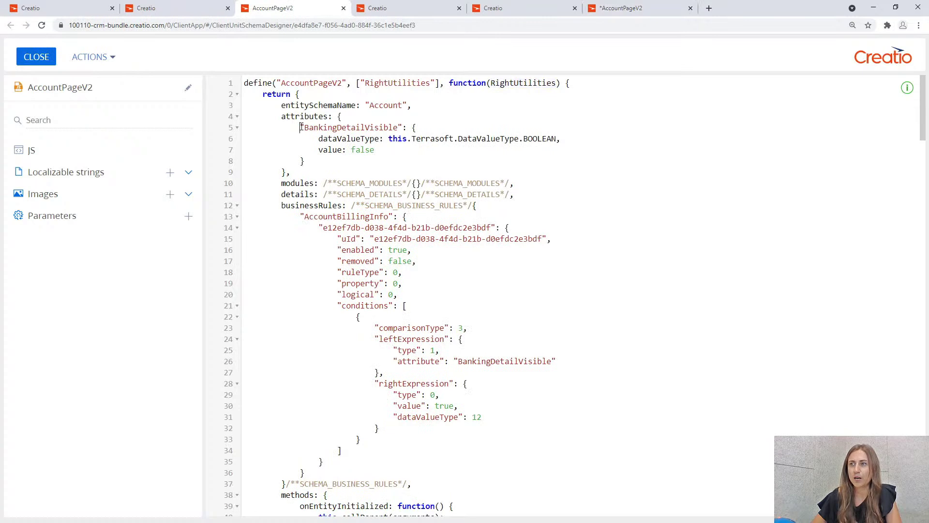
{"action": "left_click", "coordinate": [306, 162], "text": "shift"}
{"action": "key", "text": "ctrl+c"}
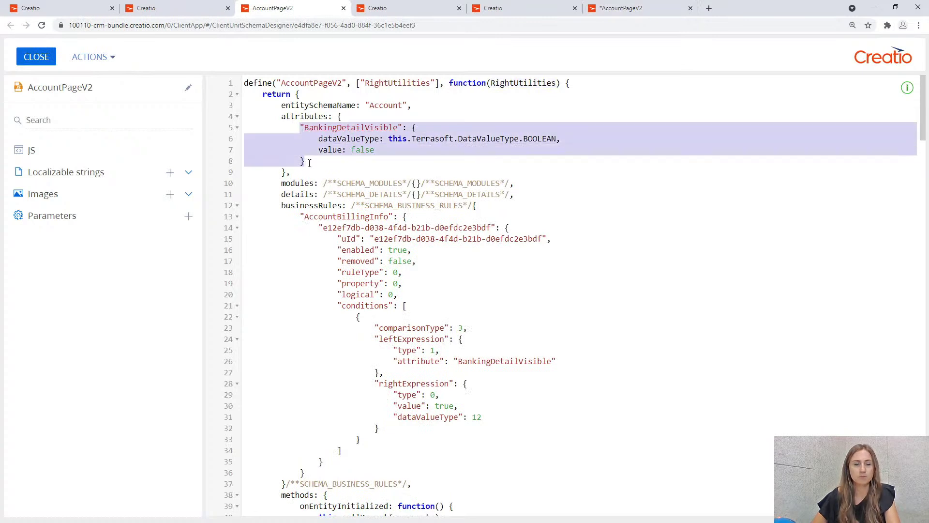
{"action": "left_click", "coordinate": [629, 8]}
{"action": "key", "text": "ctrl+v"}
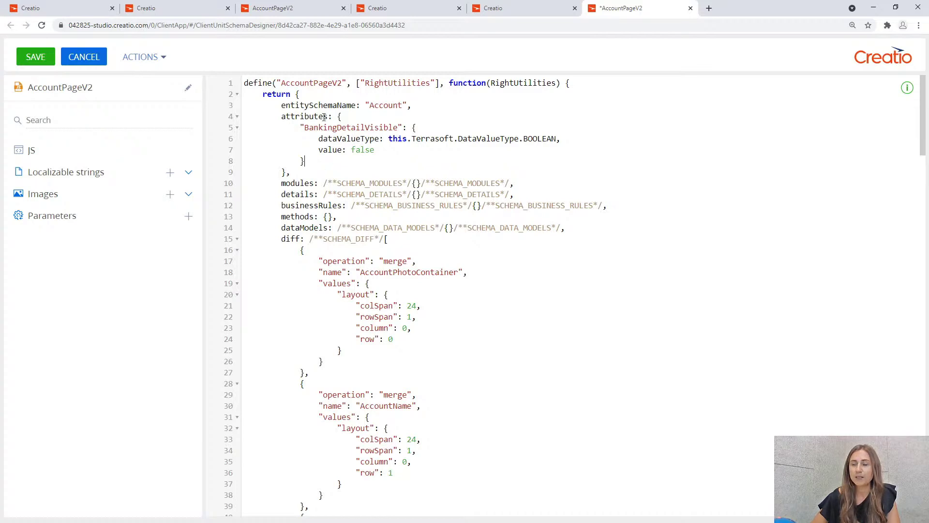
{"action": "left_click", "coordinate": [340, 160]}
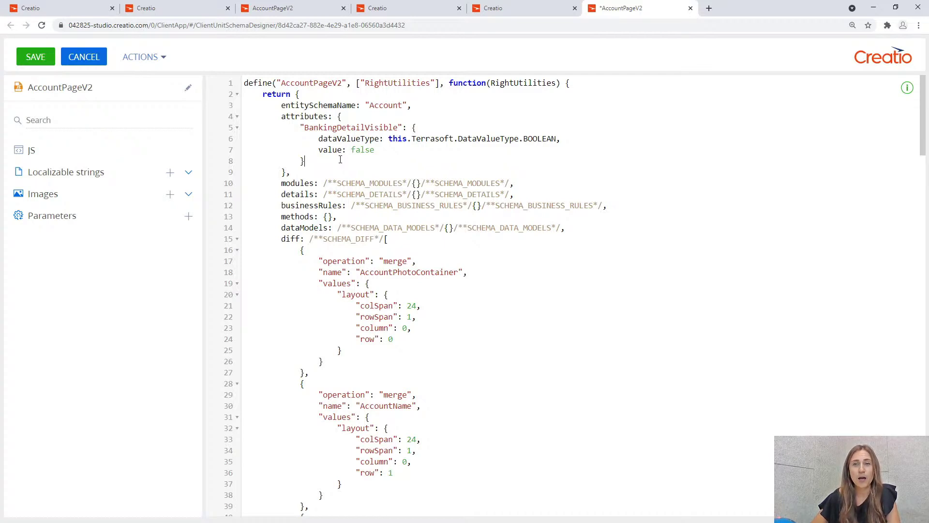
{"action": "left_click", "coordinate": [340, 159]}
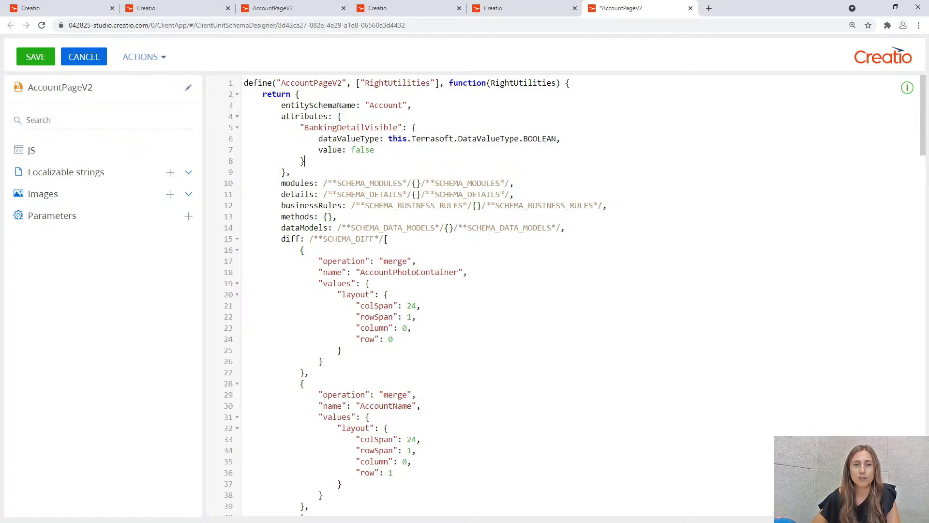
Paste the onEntityInitialized, checkCanAccessBankingDetail and onCanAccessBankingDetail methods into methods.
{"action": "left_click", "coordinate": [328, 217]}
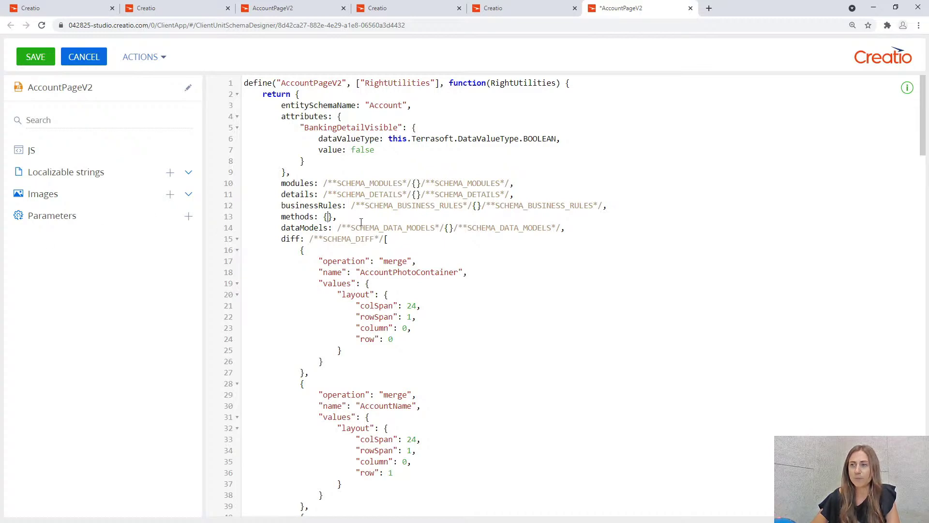
{"action": "key", "text": "Return"}
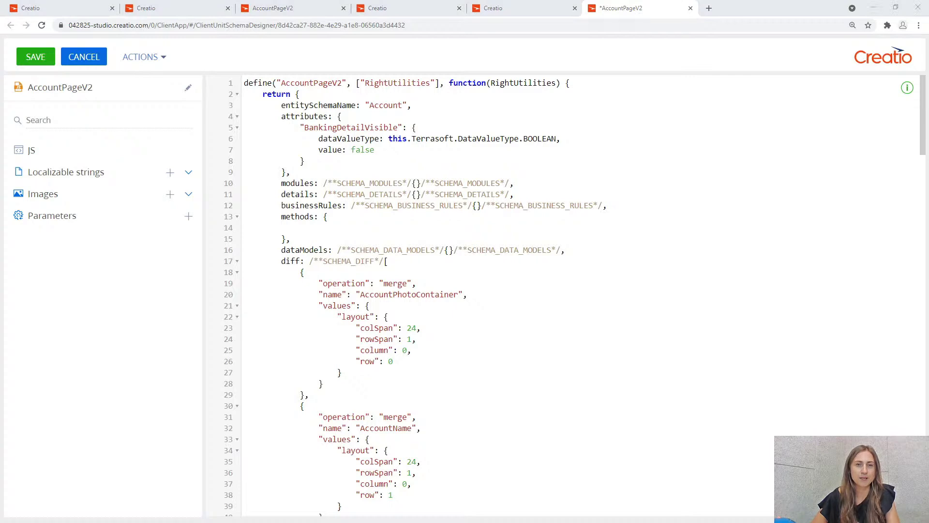
{"action": "left_click", "coordinate": [329, 227]}
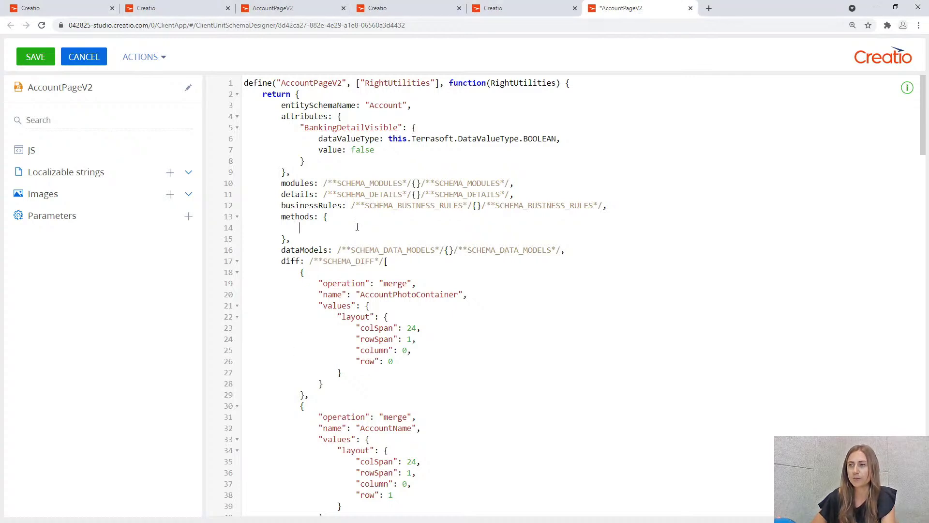
{"action": "type", "text": "onEntityInitialized: function() {     this.callParent(arguments);     this.checkCanAccessBankingDetail(); },  /**  * Checks if the user has the right to perform operation BankingDetailVisible  * @return {Boolean} Returns user right to to view Banking detail.  */ checkCanAccessBankingDetail: function() {     RightUtilities.checkCanExecuteOperation({         operation: \"CanAccessBankingDetail\"     }, this.onCanAccessBankingDetail, this); },  /**  * Sets the attribute \"BankingDetailVisible\"  */ onCanAccessBankingDetail: function(result) {     if(result && result !== this.$BankingDetailVisible){         this.set(\"BankingDetailVisible\", result);     } }"}
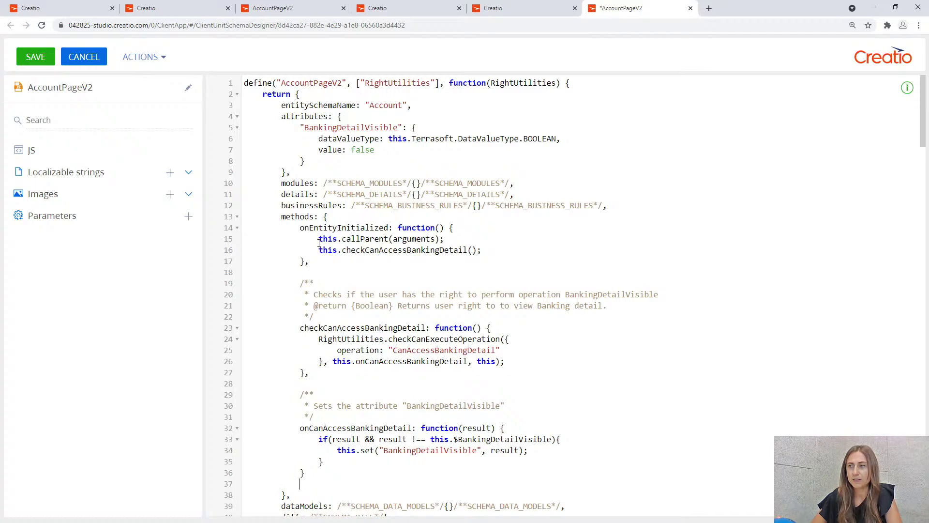
Review the pasted checkCanAccessBankingDetail call, RightUtilities usage and CanAccessBankingDetail operation code.
{"action": "left_click_drag", "start_coordinate": [346, 250], "coordinate": [467, 255]}
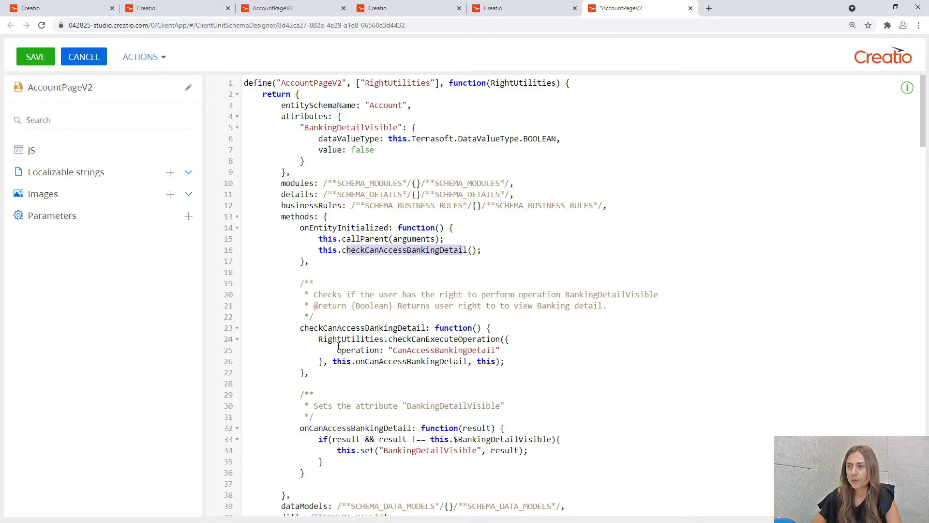
{"action": "left_click_drag", "start_coordinate": [318, 338], "coordinate": [390, 339]}
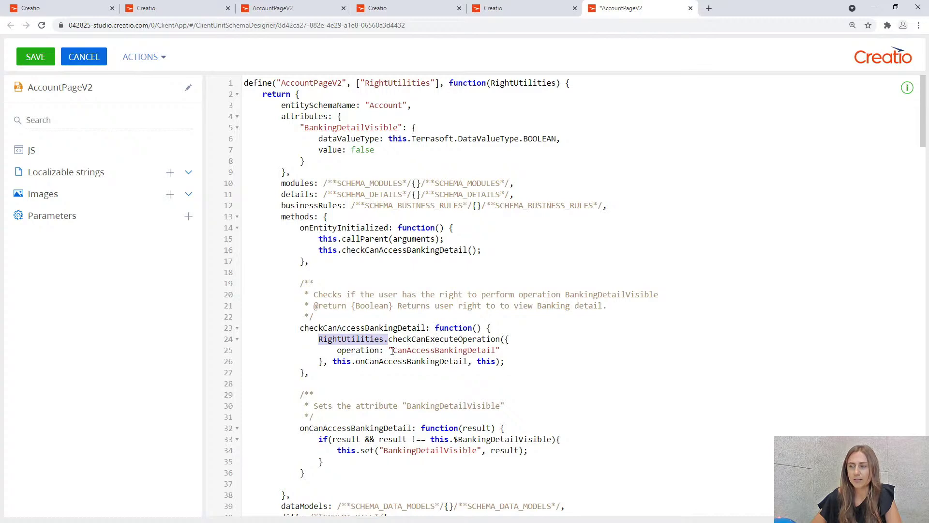
{"action": "left_click_drag", "start_coordinate": [393, 350], "coordinate": [494, 350]}
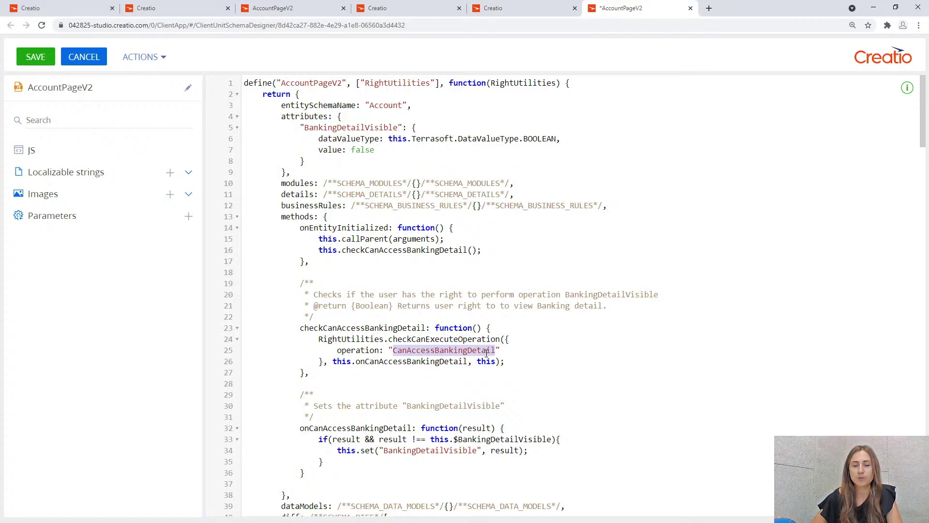
{"action": "left_click", "coordinate": [486, 353]}
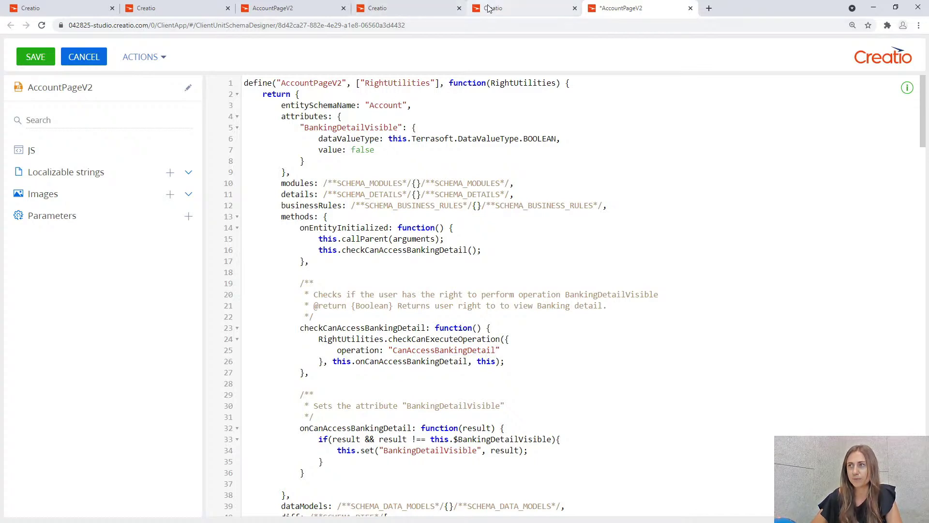
{"action": "left_click", "coordinate": [446, 10]}
{"action": "scroll", "coordinate": [311, 180], "scroll_direction": "up", "scroll_amount": 8}
{"action": "scroll", "coordinate": [314, 269], "scroll_direction": "up", "scroll_amount": 4}
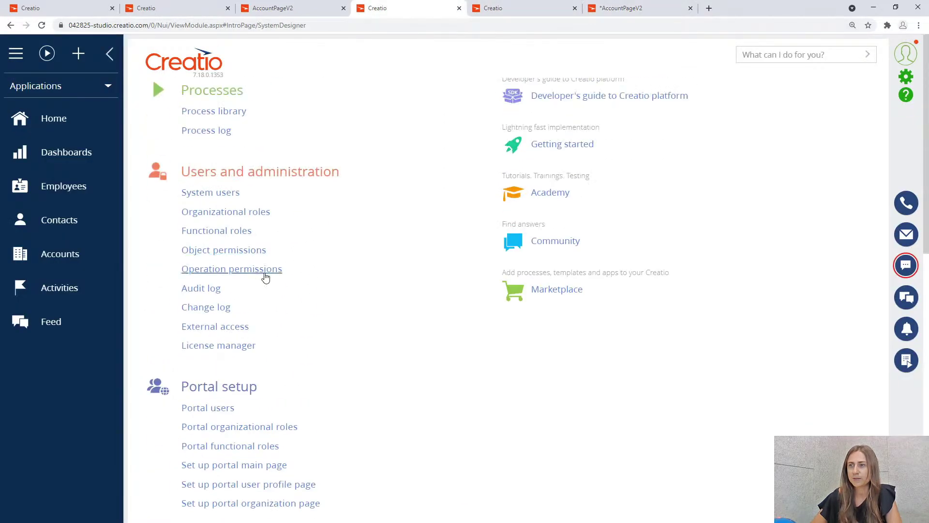
{"action": "left_click", "coordinate": [265, 270]}
{"action": "left_click", "coordinate": [207, 111]}
{"action": "type", "text": "cre"}
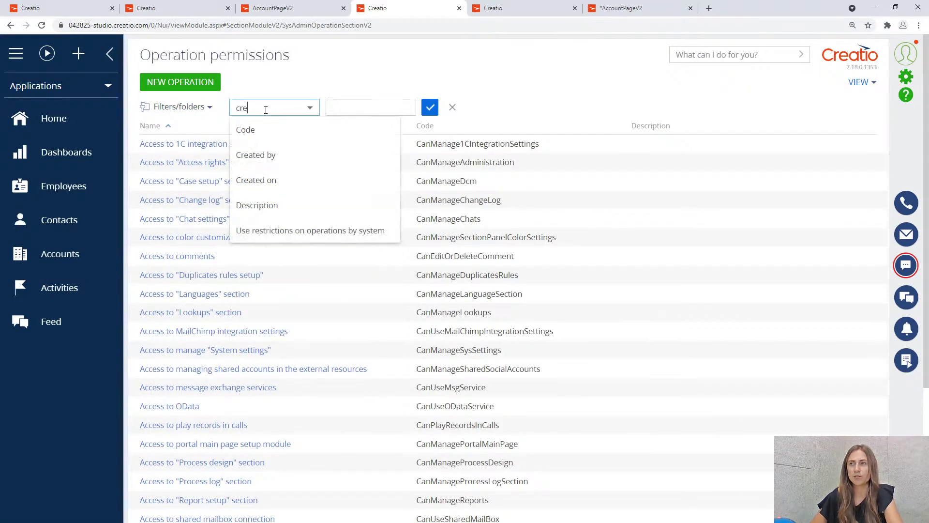
{"action": "left_click", "coordinate": [252, 154]}
{"action": "left_click", "coordinate": [406, 107]}
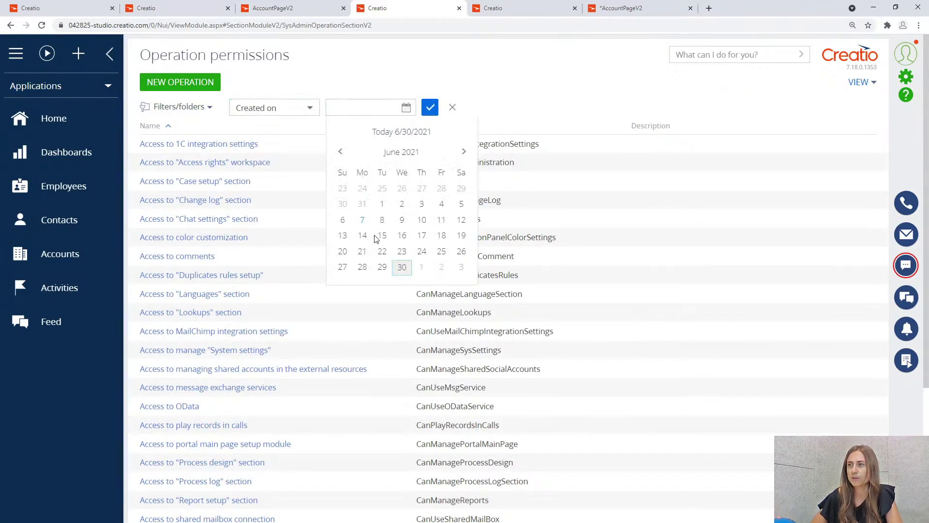
{"action": "left_click", "coordinate": [401, 267]}
{"action": "left_click", "coordinate": [426, 113]}
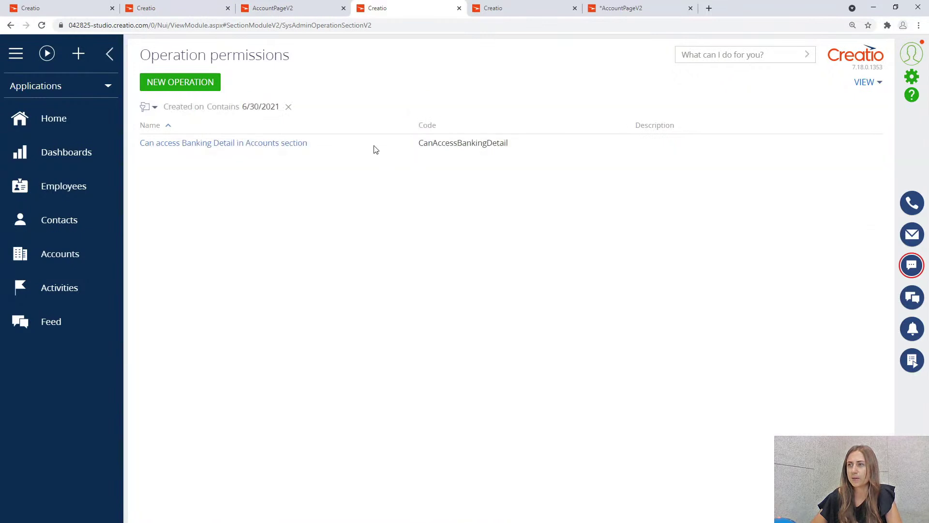
{"action": "left_click", "coordinate": [271, 145]}
{"action": "left_click", "coordinate": [175, 167]}
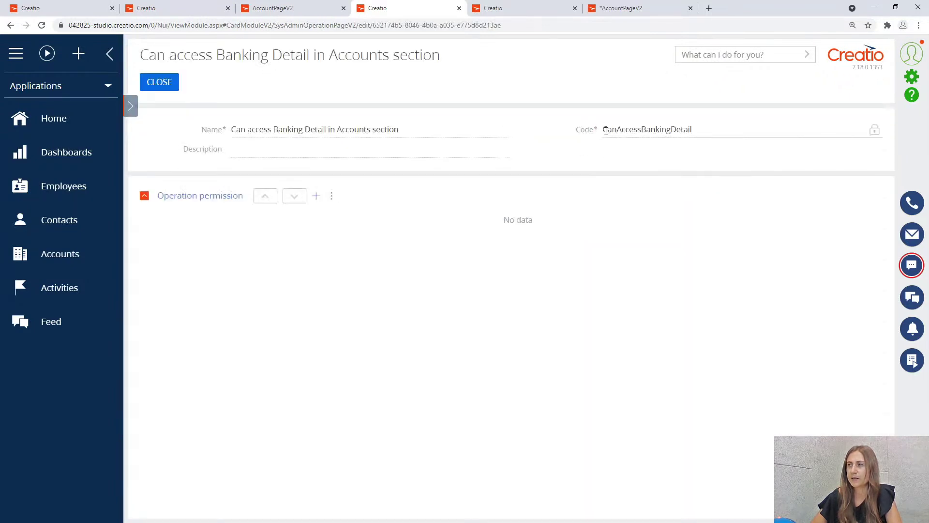
{"action": "left_click_drag", "start_coordinate": [603, 129], "coordinate": [698, 132]}
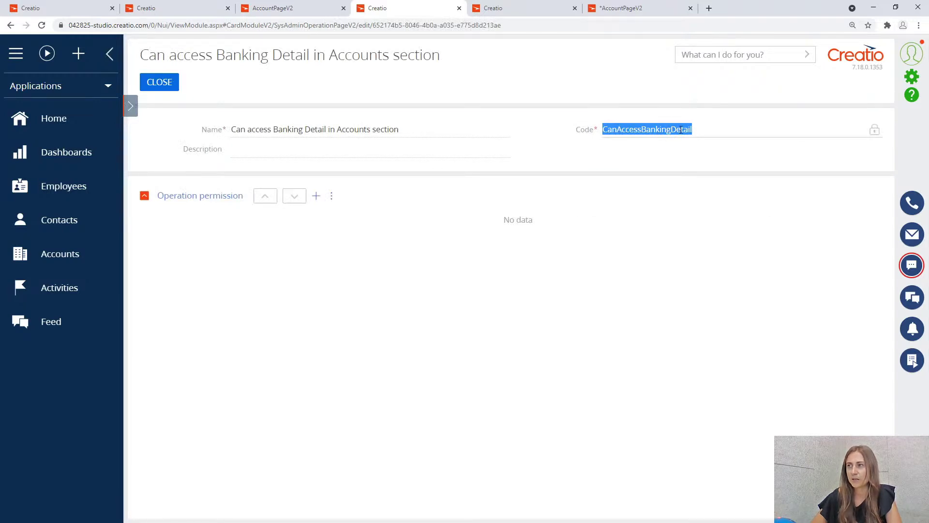
{"action": "key", "text": "ctrl+Tab"}
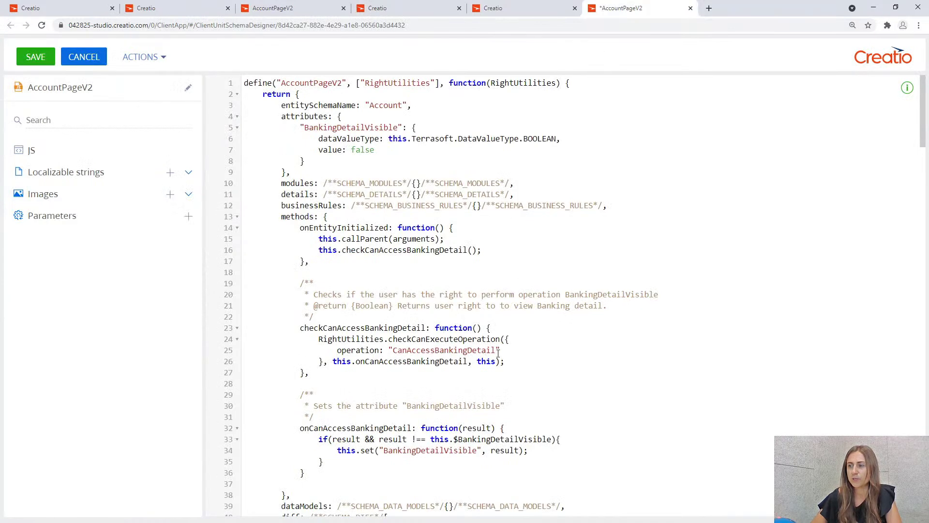
Review the checkCanAccessBankingDetail method and BankingDetailVisible setting, then save the AccountPageV2 schema.
{"action": "left_click_drag", "start_coordinate": [322, 327], "coordinate": [430, 327]}
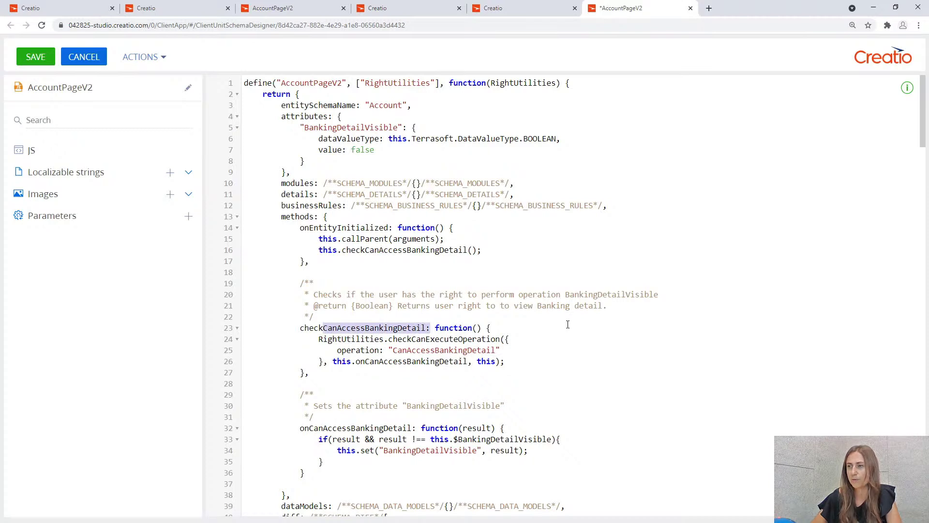
{"action": "scroll", "coordinate": [561, 322], "scroll_direction": "down", "scroll_amount": 1}
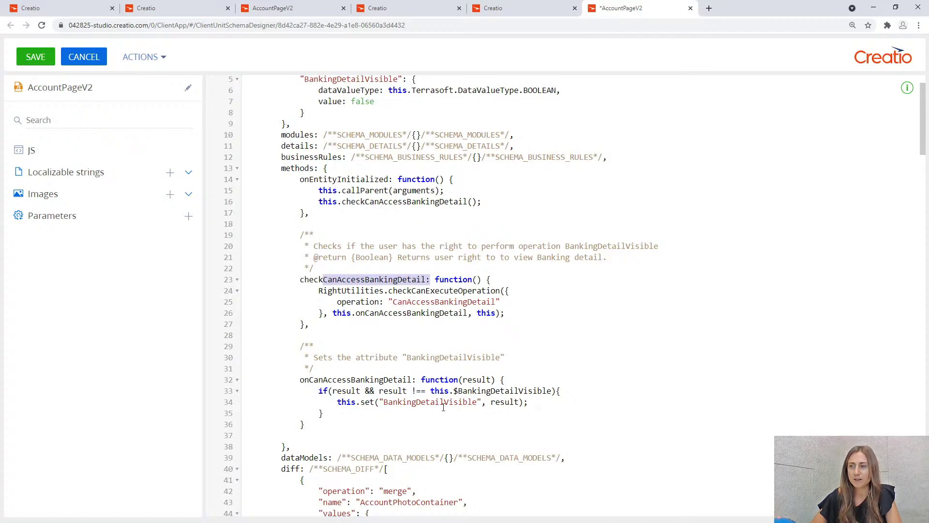
{"action": "left_click_drag", "start_coordinate": [385, 402], "coordinate": [476, 402]}
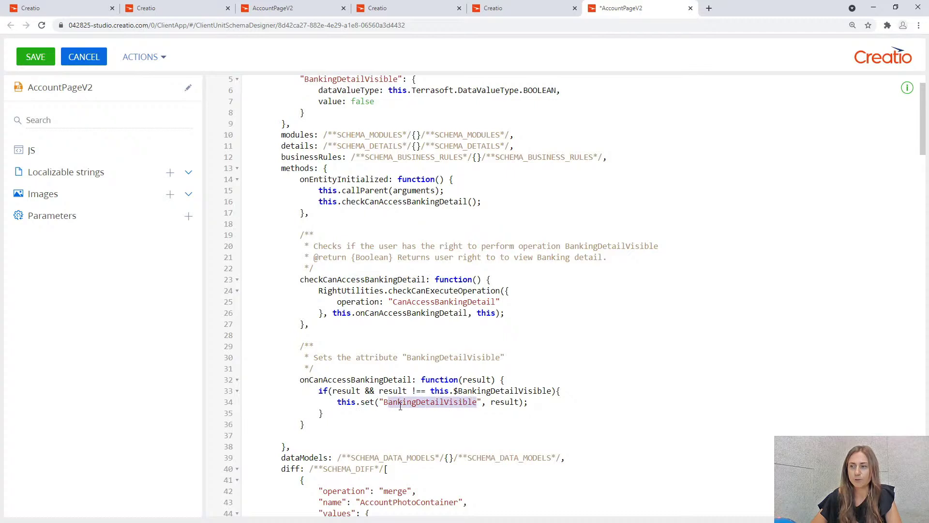
{"action": "left_click", "coordinate": [471, 403]}
{"action": "scroll", "coordinate": [329, 151], "scroll_direction": "up", "scroll_amount": 2}
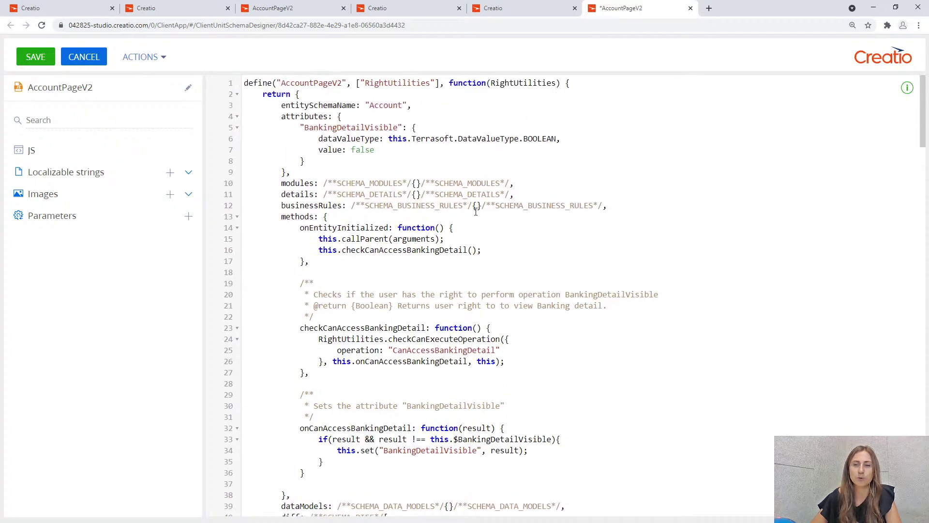
{"action": "scroll", "coordinate": [576, 284], "scroll_direction": "down", "scroll_amount": 3}
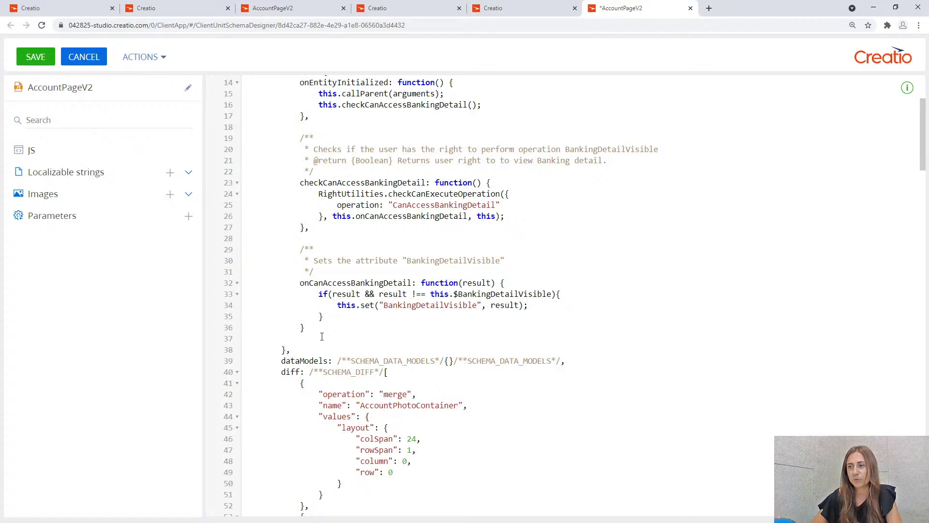
{"action": "scroll", "coordinate": [322, 335], "scroll_direction": "up", "scroll_amount": 3}
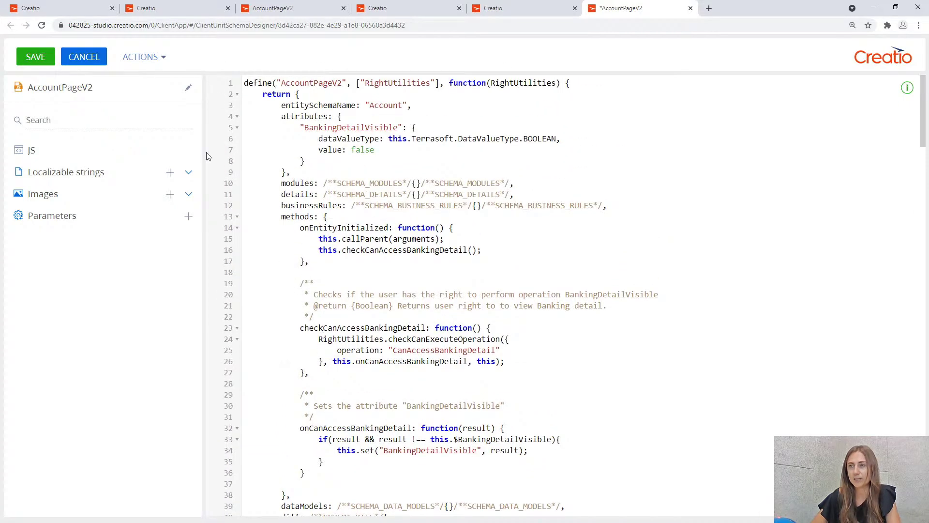
{"action": "left_click", "coordinate": [39, 61]}
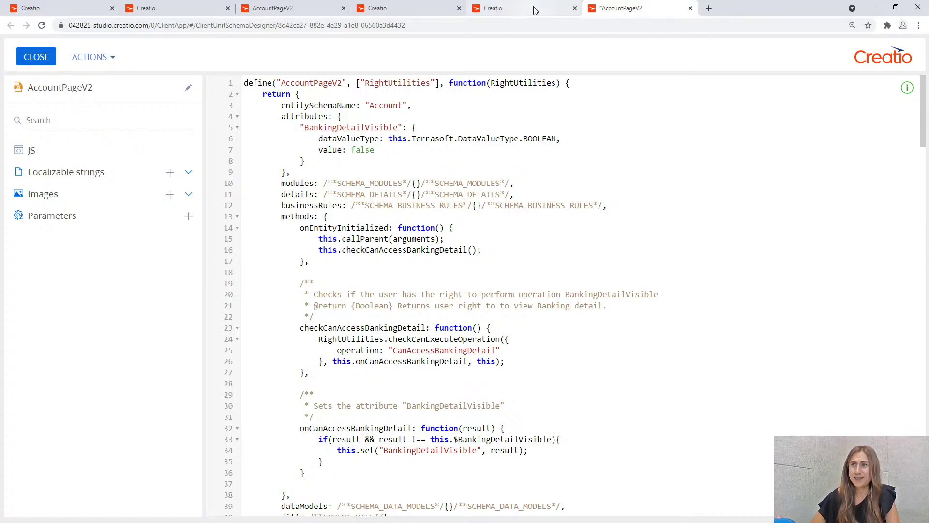
Close the AccountPageV2 designer and Configuration workspace, then reload the browser page.
{"action": "left_click", "coordinate": [37, 56]}
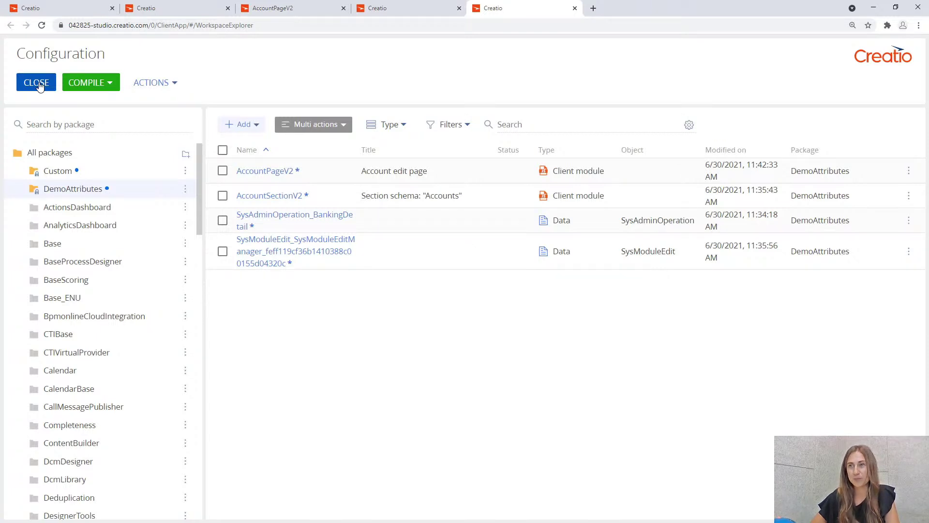
{"action": "left_click", "coordinate": [38, 83]}
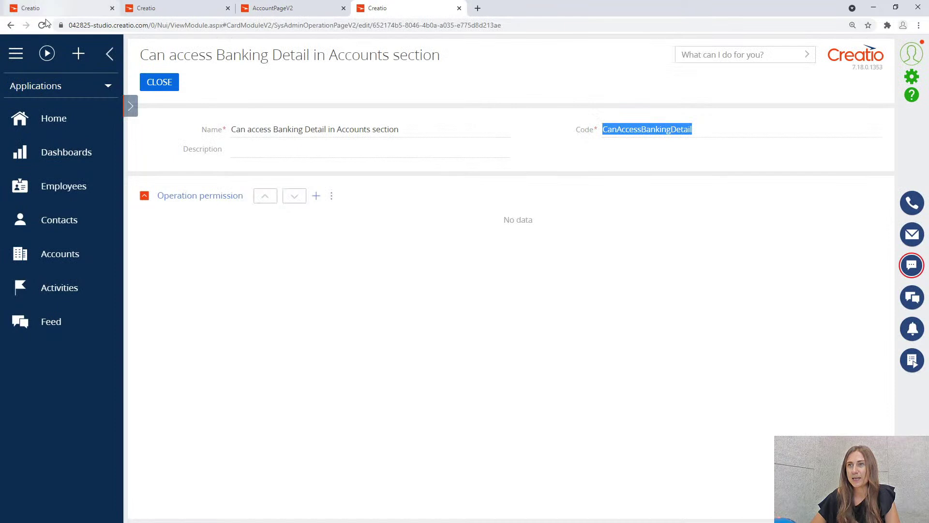
{"action": "left_click", "coordinate": [42, 24]}
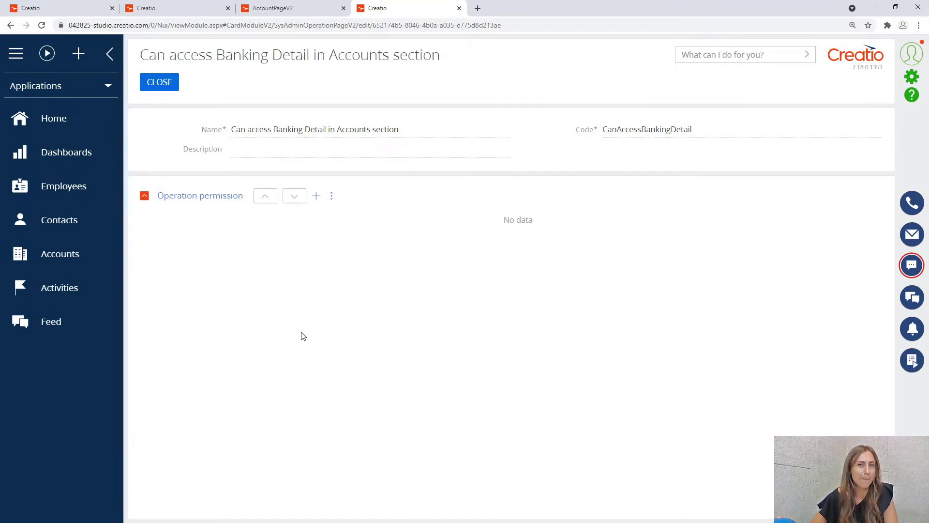
{"action": "left_click", "coordinate": [76, 255]}
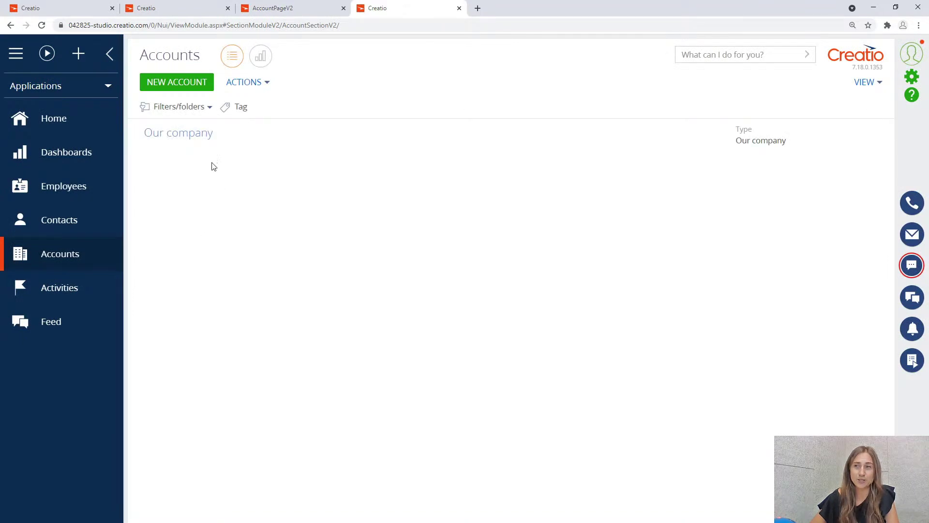
{"action": "left_click", "coordinate": [231, 135]}
{"action": "left_click", "coordinate": [175, 171]}
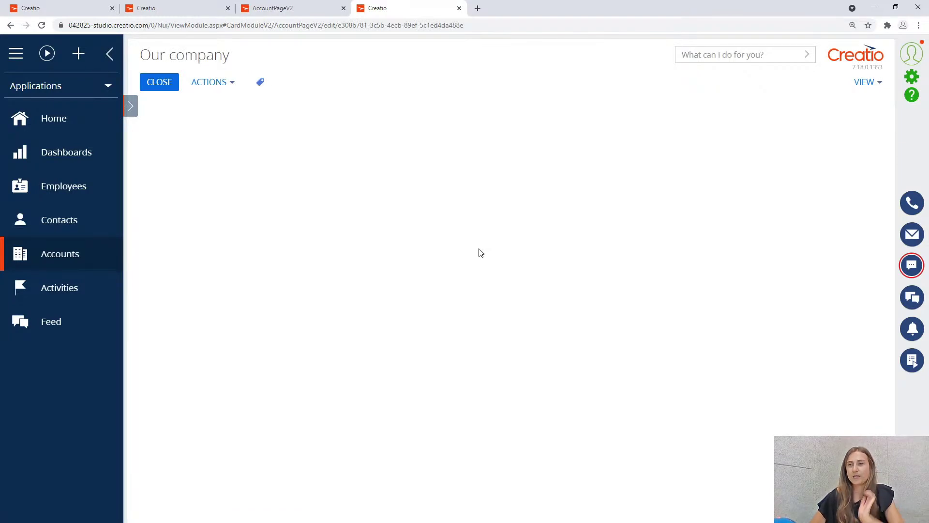
{"action": "right_click", "coordinate": [385, 207]}
{"action": "key", "text": "Escape"}
{"action": "key", "text": "F12"}
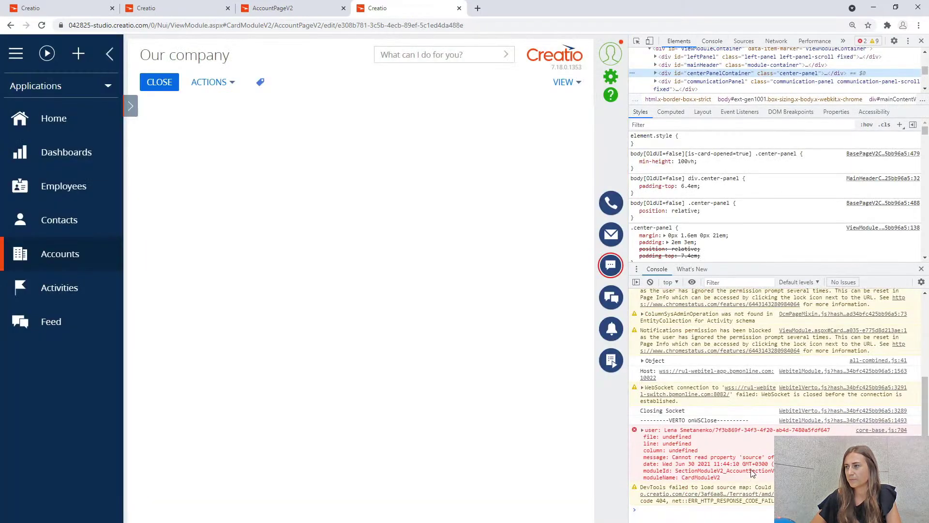
{"action": "left_click", "coordinate": [712, 40]}
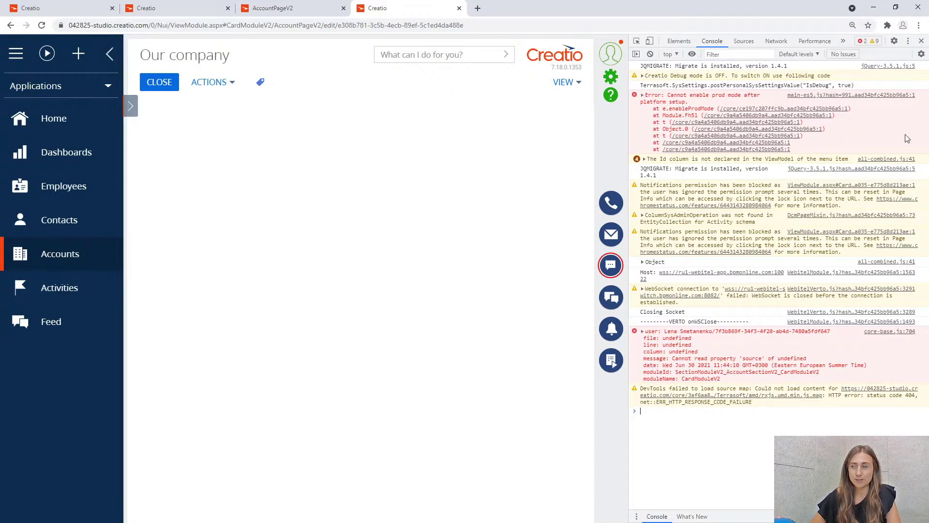
{"action": "left_click", "coordinate": [922, 41]}
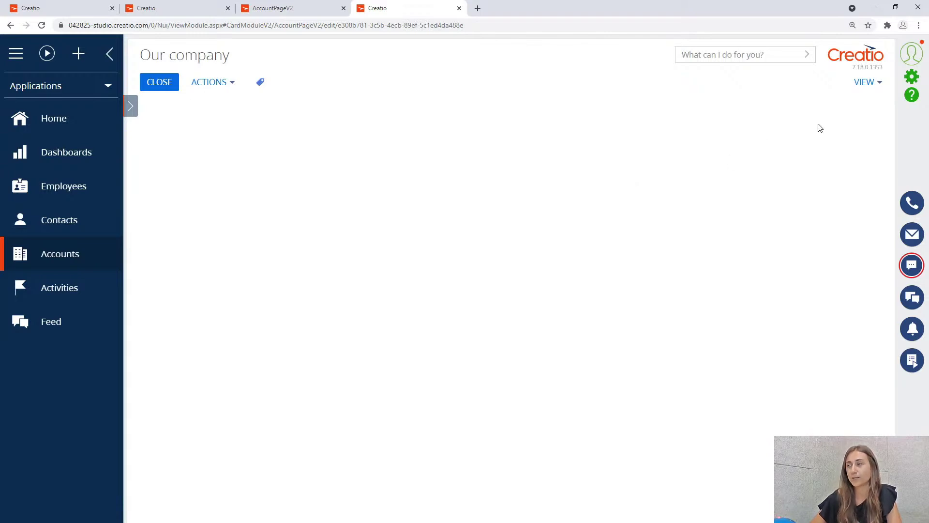
Open the Accounts section wizard from the VIEW menu.
{"action": "left_click", "coordinate": [873, 87]}
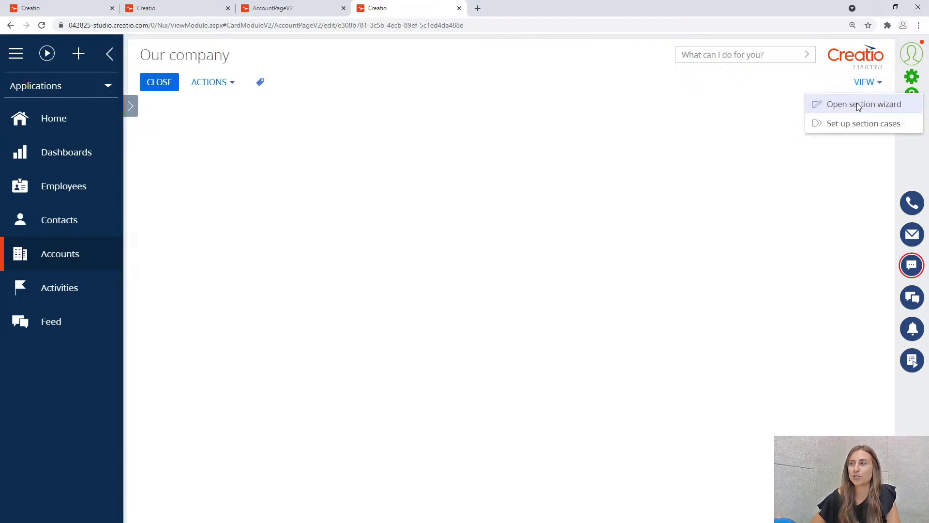
{"action": "left_click", "coordinate": [857, 105]}
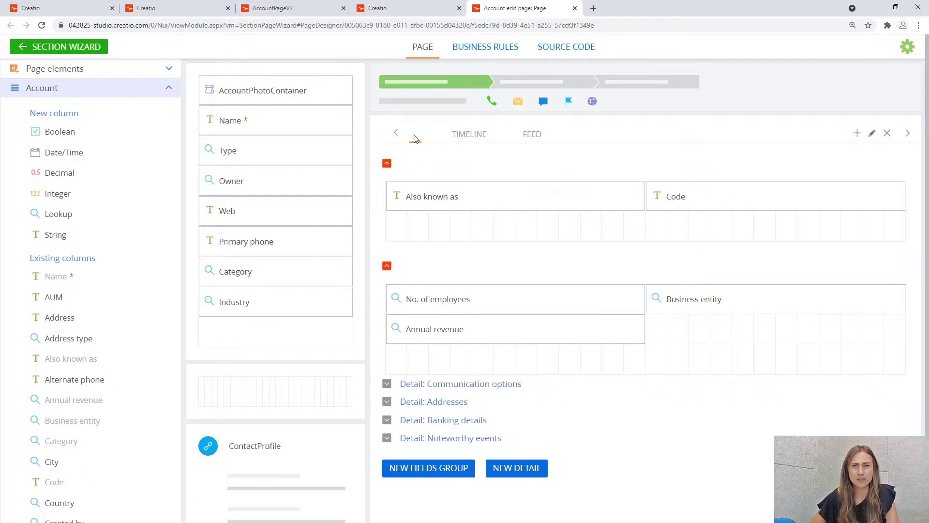
Save the Account page layout and section changes, confirm the success message, and close the wizard tab.
{"action": "left_click", "coordinate": [52, 50]}
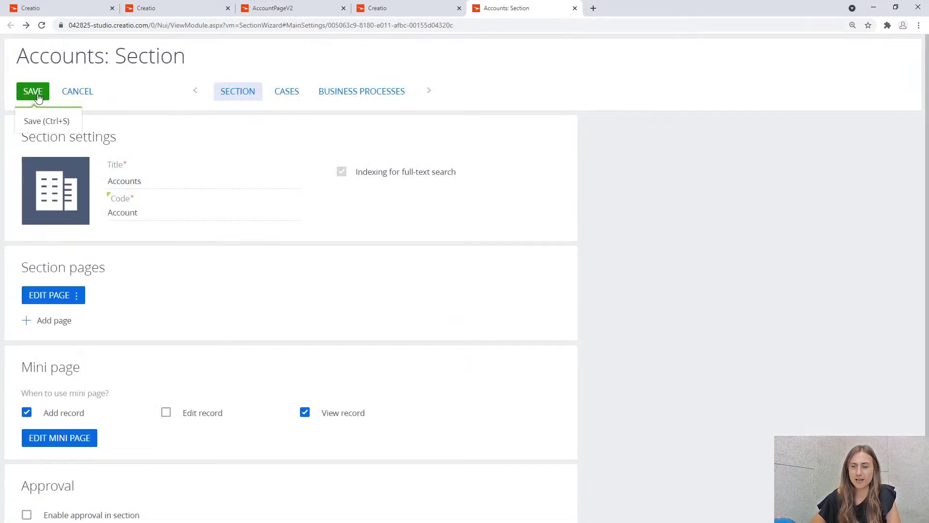
{"action": "left_click", "coordinate": [39, 97]}
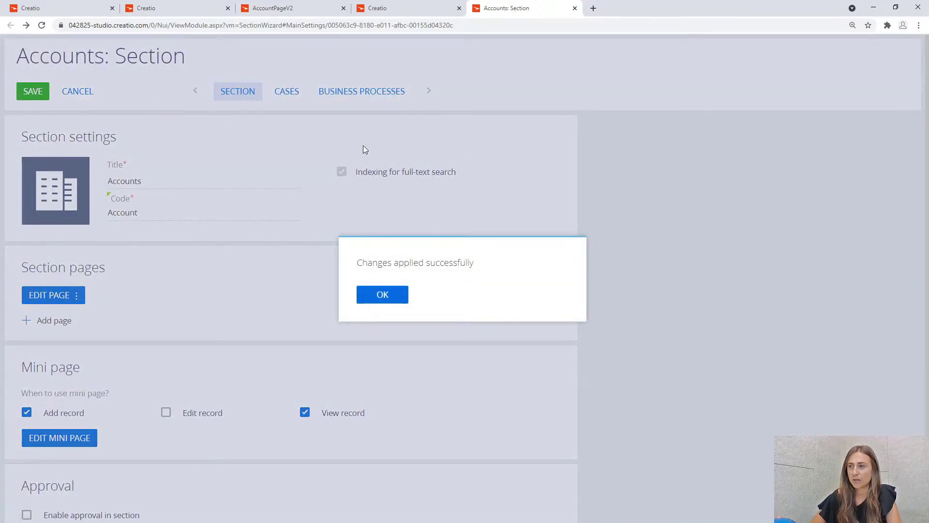
{"action": "left_click", "coordinate": [383, 296]}
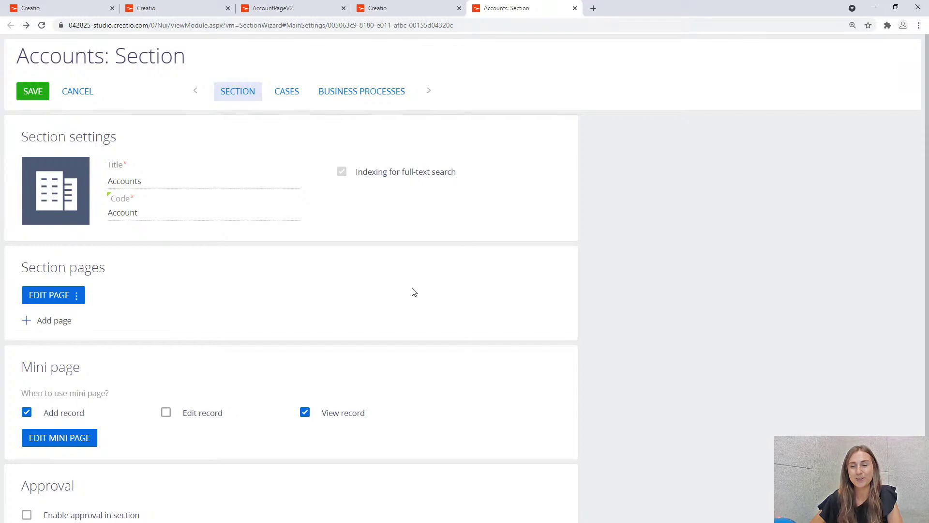
{"action": "left_click", "coordinate": [574, 8]}
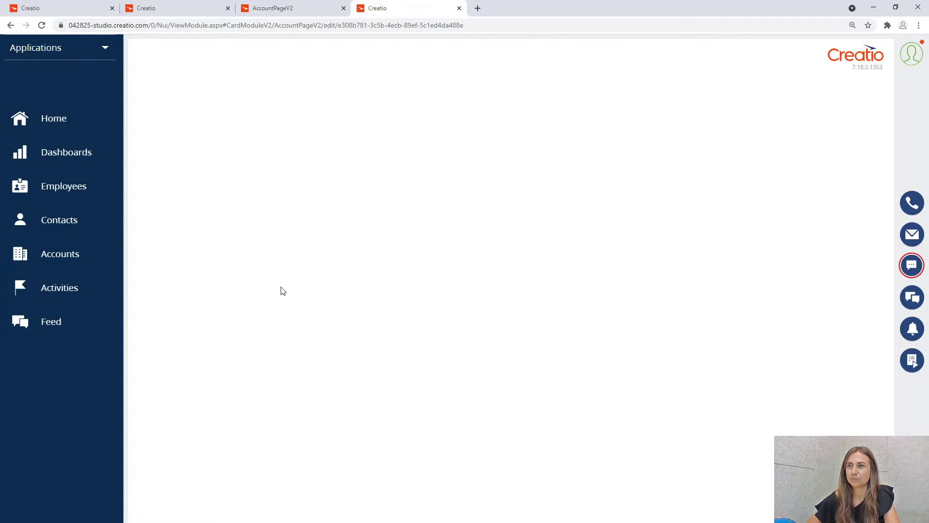
Go to the Accounts section from the left sidebar.
{"action": "left_click", "coordinate": [64, 262]}
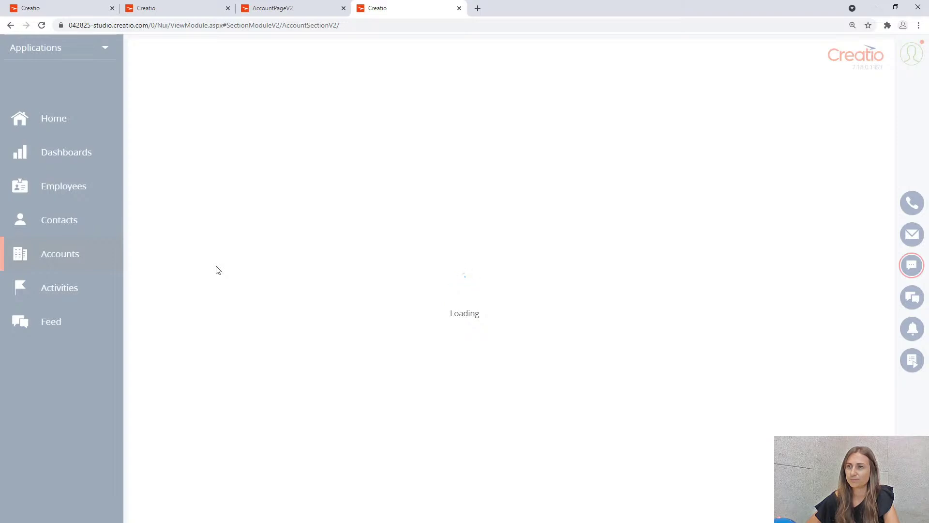
Empty the browser cache and hard reload the page through DevTools.
{"action": "right_click", "coordinate": [260, 275]}
{"action": "left_click", "coordinate": [301, 399]}
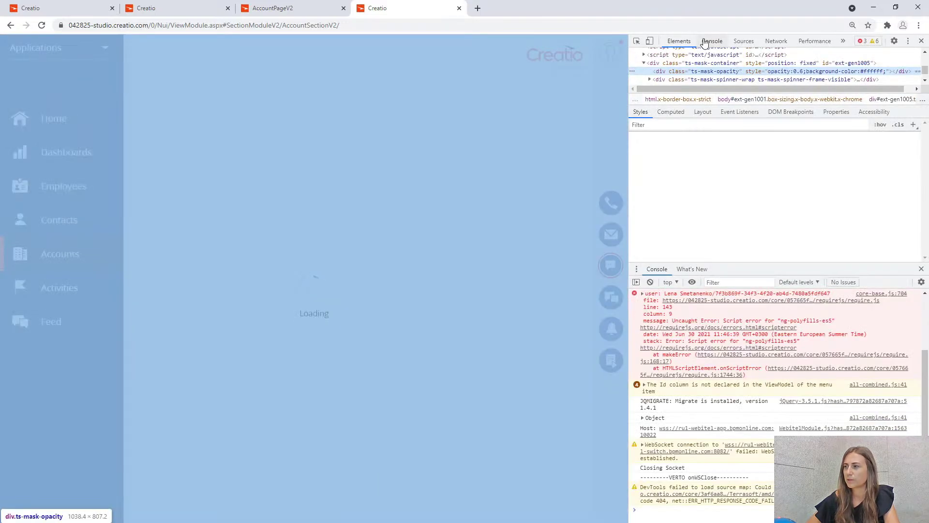
{"action": "left_click", "coordinate": [707, 42]}
{"action": "right_click", "coordinate": [42, 25]}
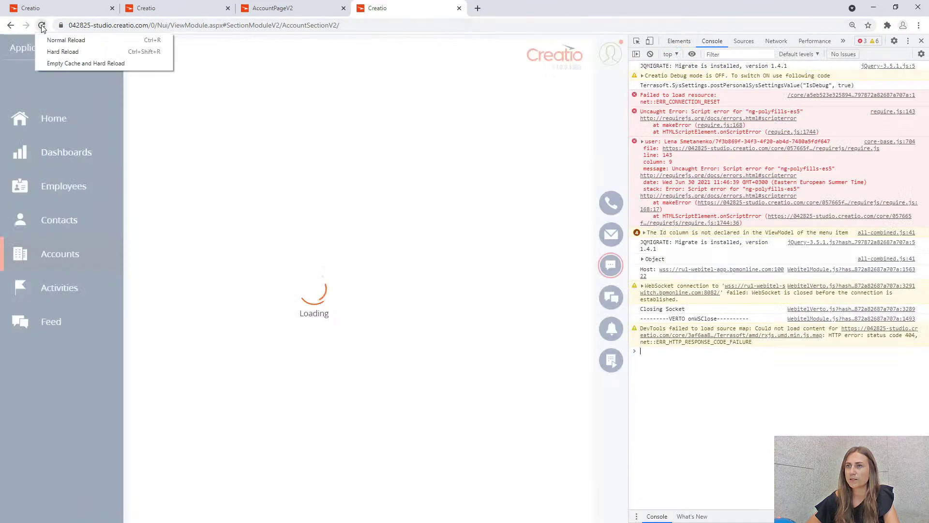
{"action": "left_click", "coordinate": [57, 64]}
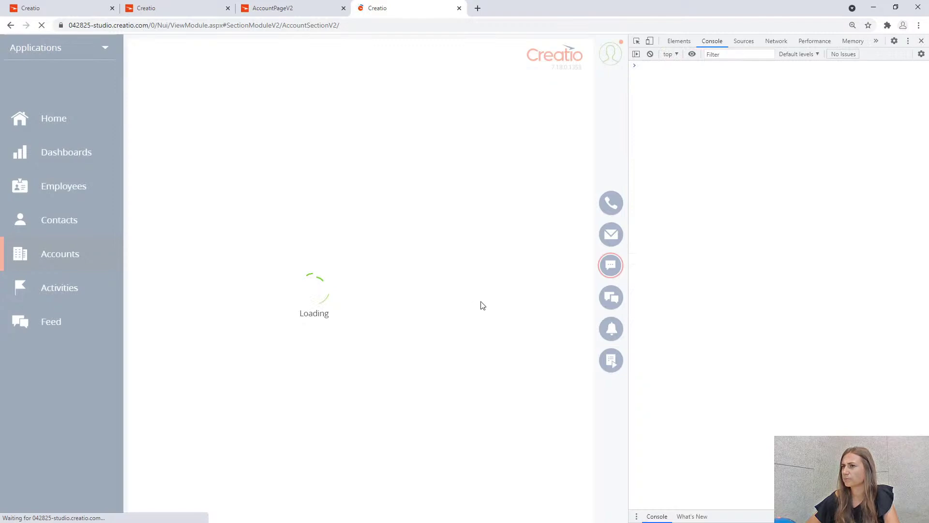
{"action": "left_click", "coordinate": [921, 40]}
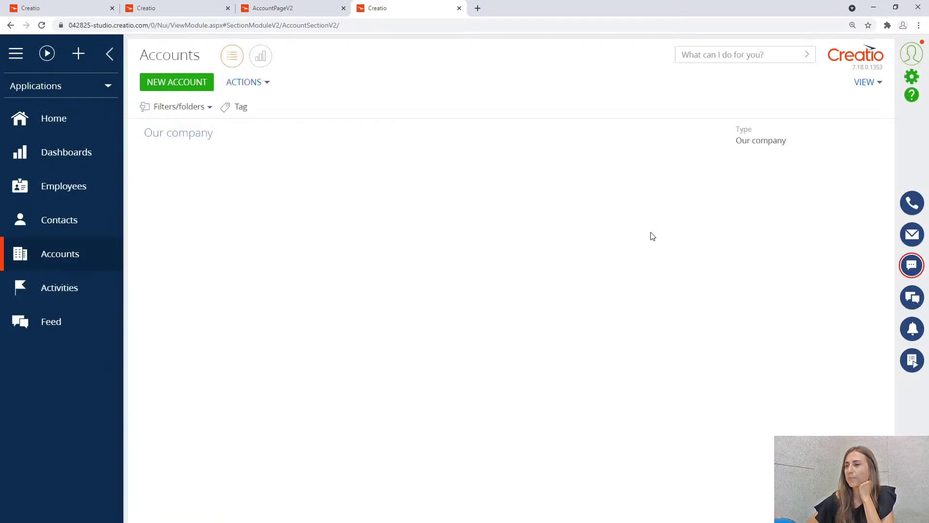
Open Our company, then log out of Creatio and log back in.
{"action": "left_click", "coordinate": [184, 137]}
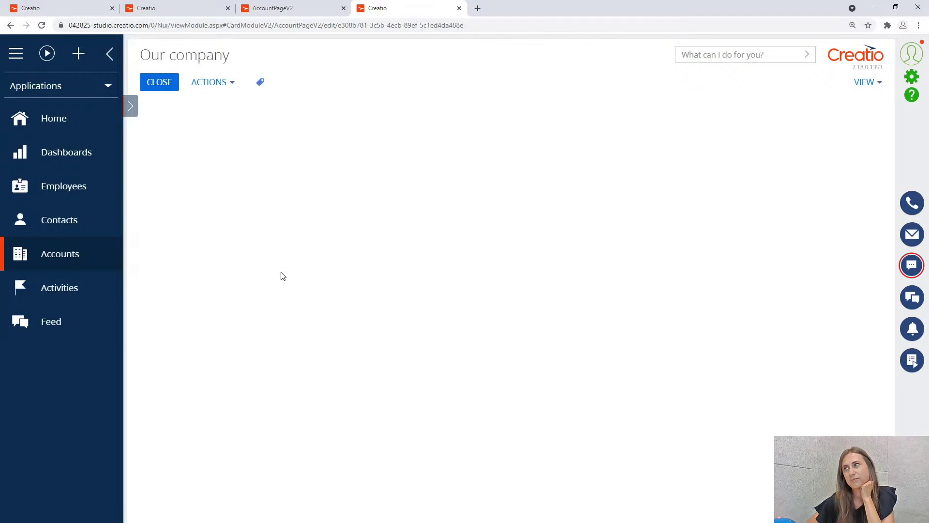
{"action": "left_click", "coordinate": [911, 54]}
{"action": "left_click", "coordinate": [865, 171]}
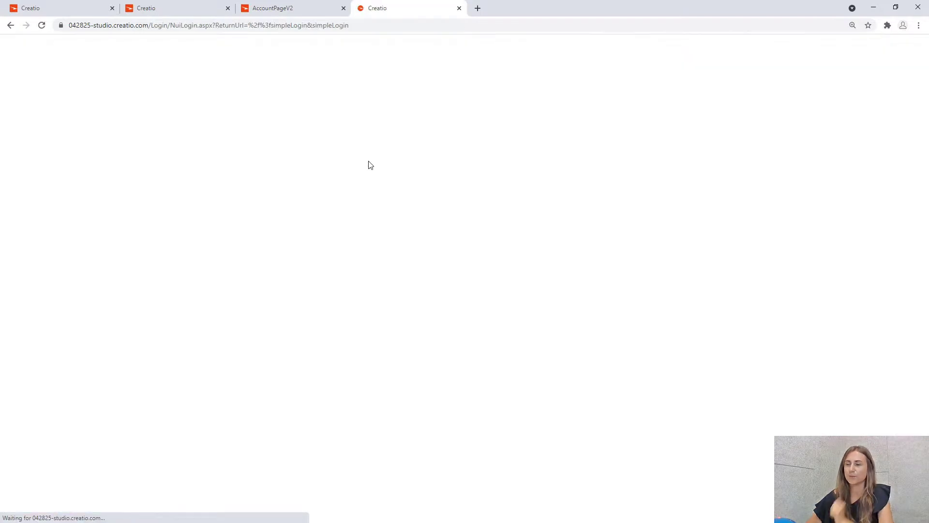
{"action": "left_click", "coordinate": [390, 261]}
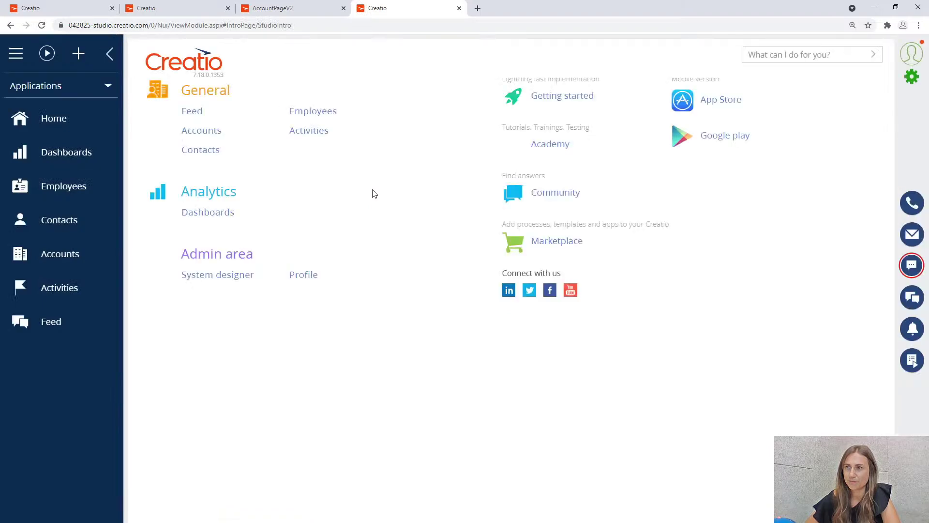
Reopen the Our company account from Accounts and check the DevTools console for errors.
{"action": "left_click", "coordinate": [87, 257]}
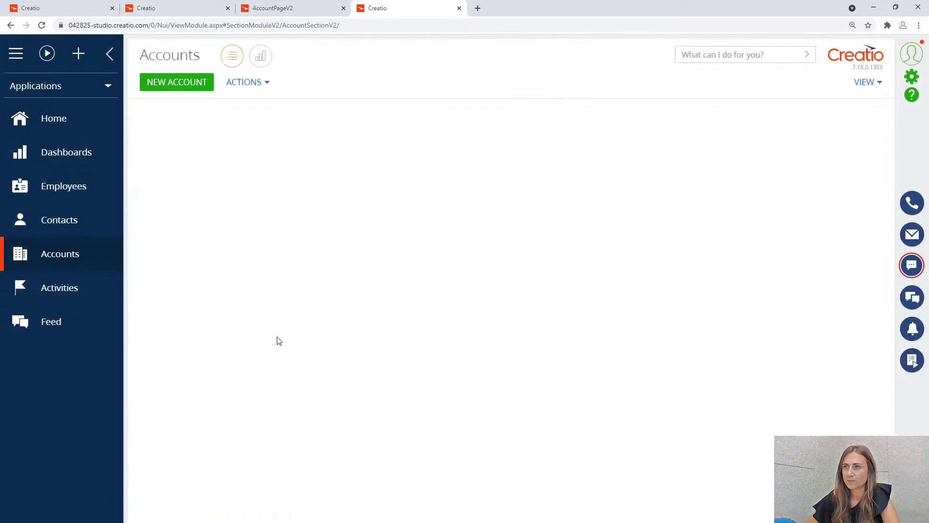
{"action": "left_click", "coordinate": [204, 138]}
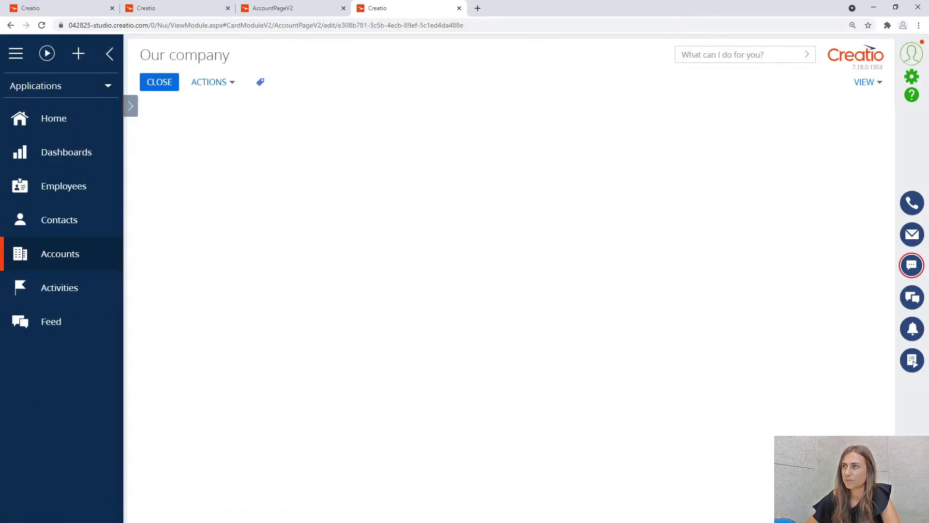
{"action": "left_click", "coordinate": [912, 77]}
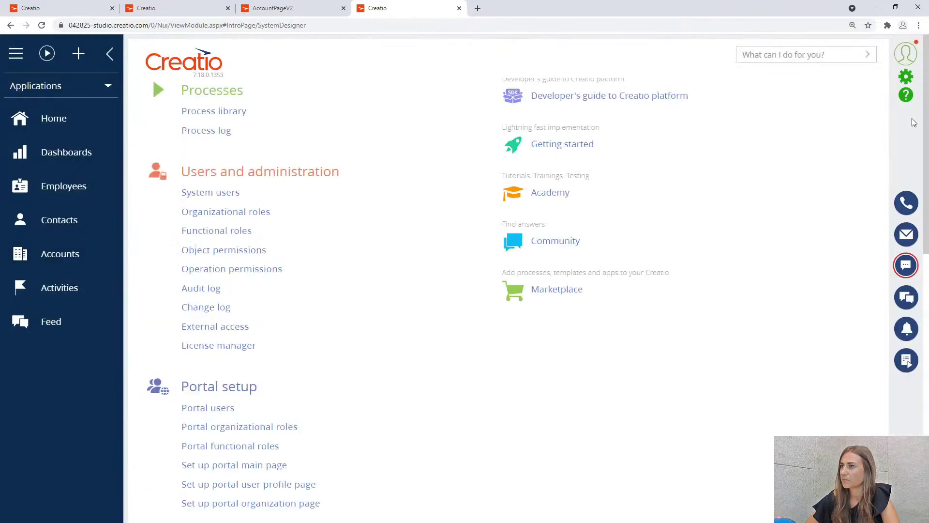
{"action": "left_click", "coordinate": [84, 263]}
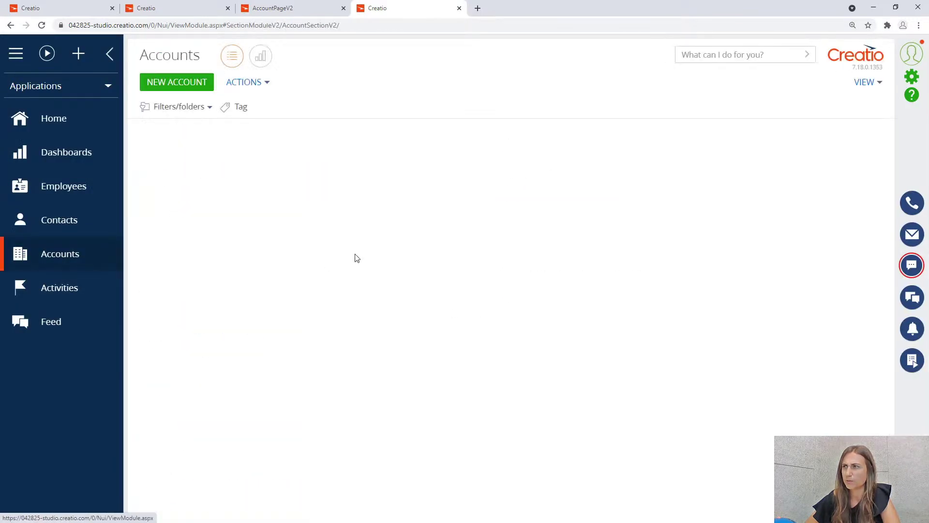
{"action": "left_click", "coordinate": [207, 134]}
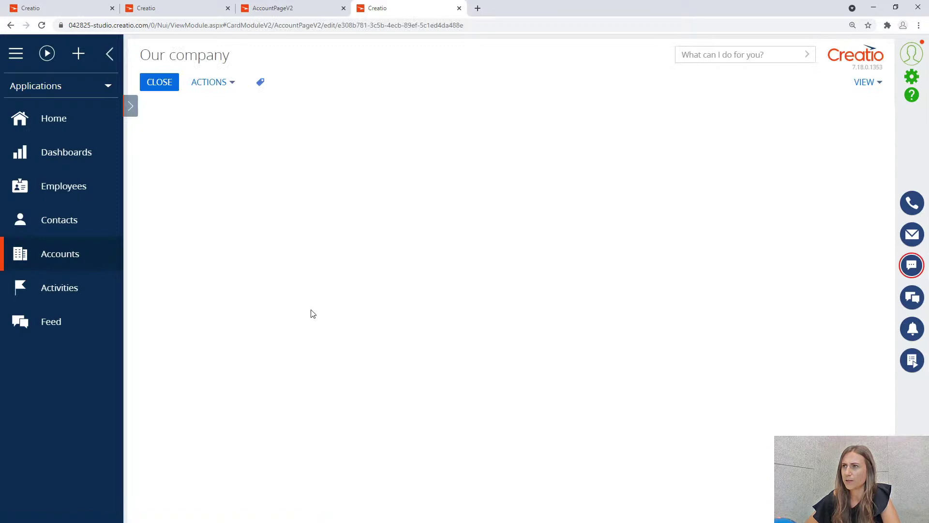
{"action": "right_click", "coordinate": [475, 311]}
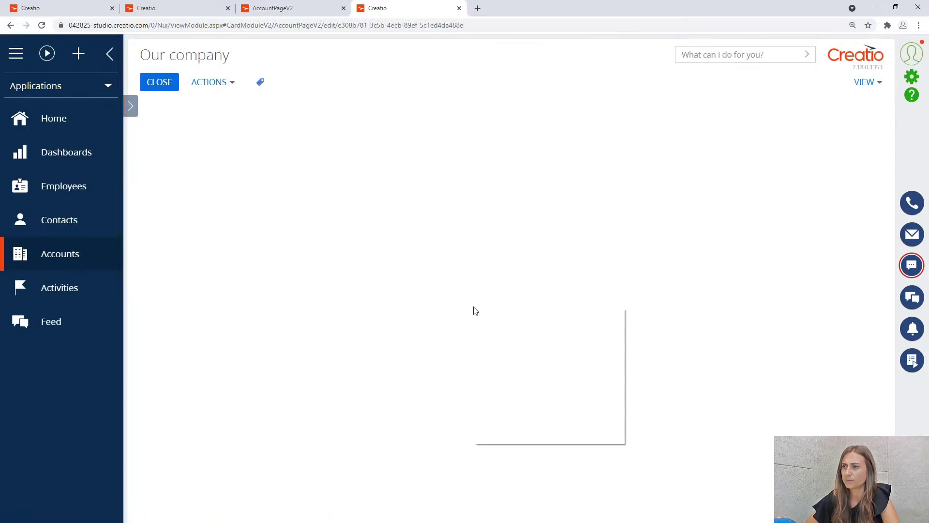
{"action": "left_click", "coordinate": [540, 434]}
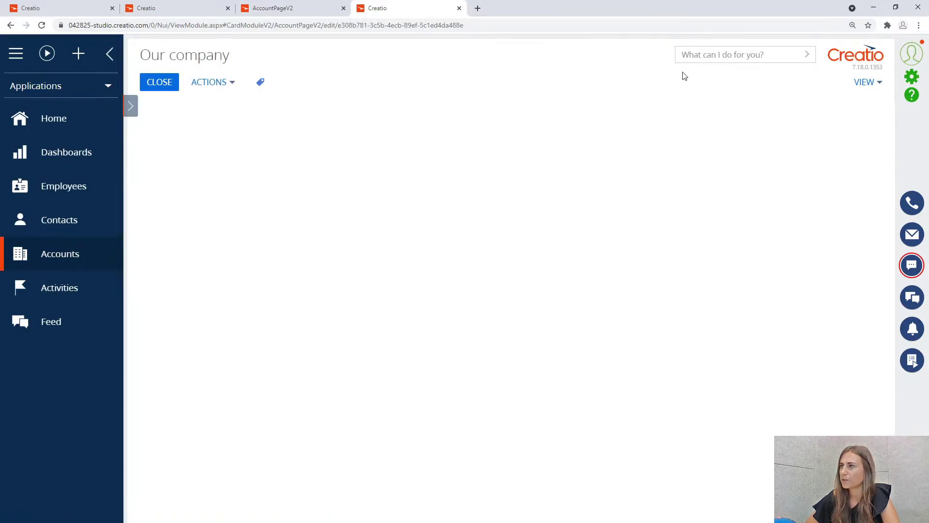
{"action": "left_click", "coordinate": [705, 42]}
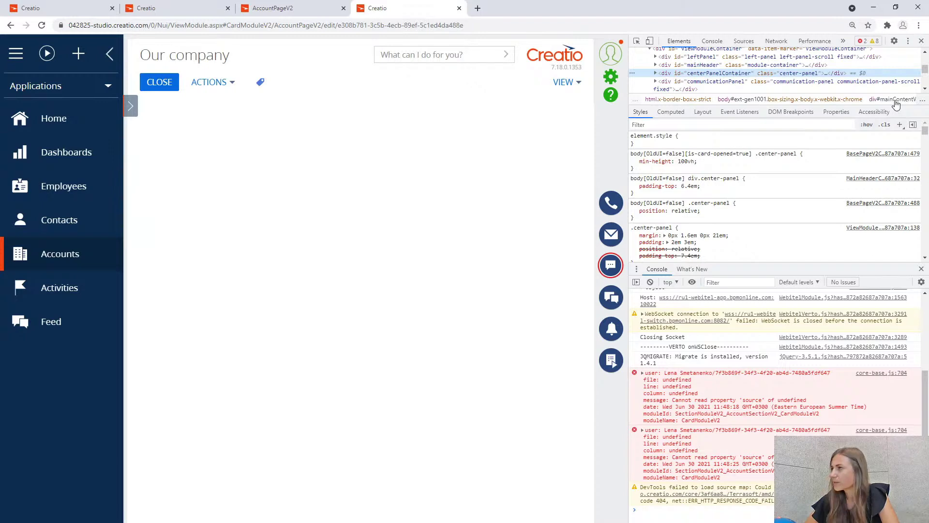
Close DevTools and open Advanced settings from the System Designer.
{"action": "left_click", "coordinate": [921, 40]}
{"action": "left_click", "coordinate": [912, 79]}
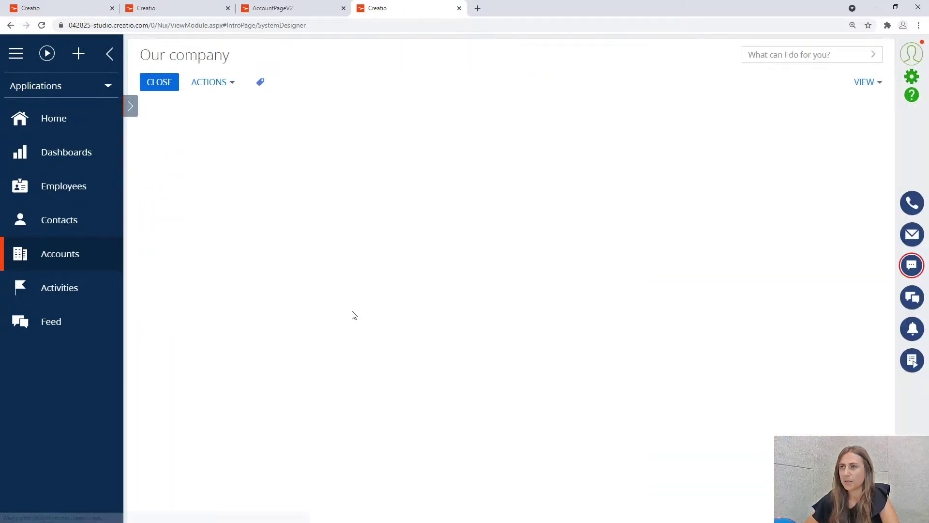
{"action": "scroll", "coordinate": [353, 310], "scroll_direction": "down", "scroll_amount": 10}
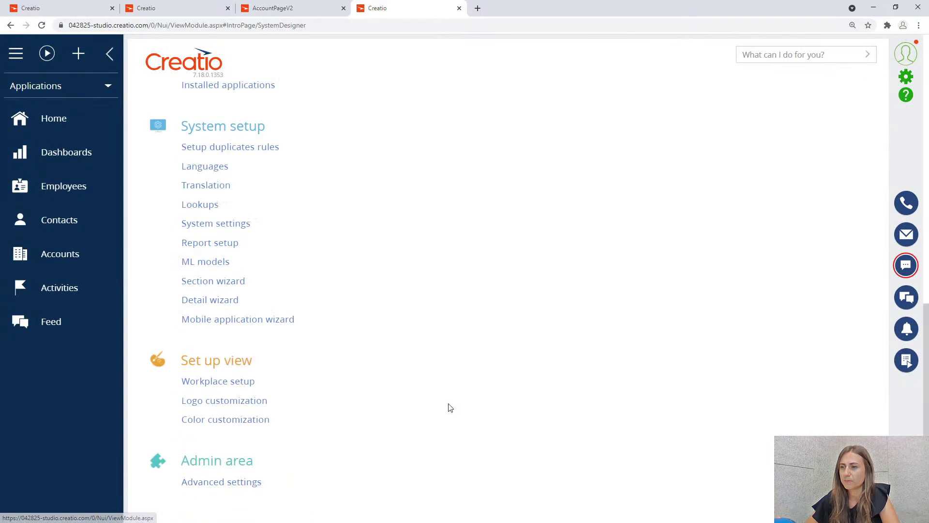
{"action": "left_click", "coordinate": [241, 484]}
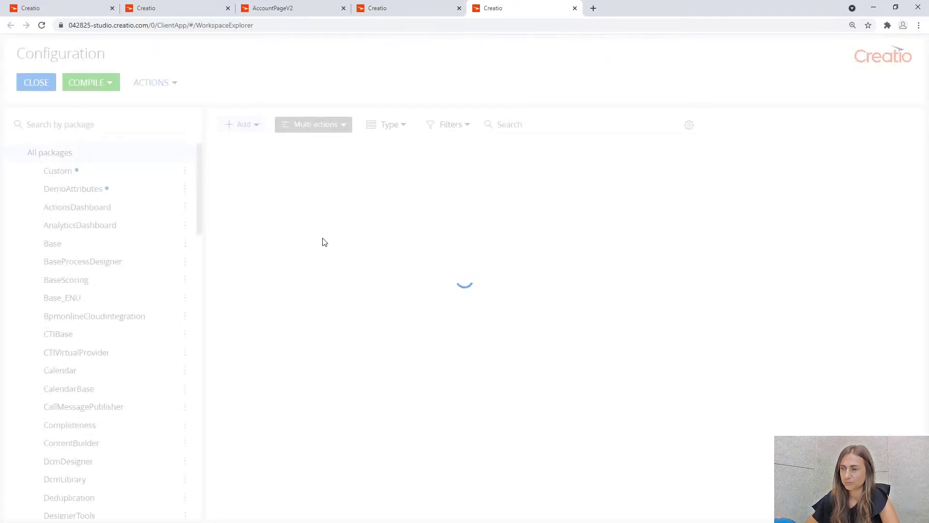
Filter by DemoAttributes and open AccountPageV2 to inspect its RightUtilities dependency.
{"action": "left_click", "coordinate": [164, 193]}
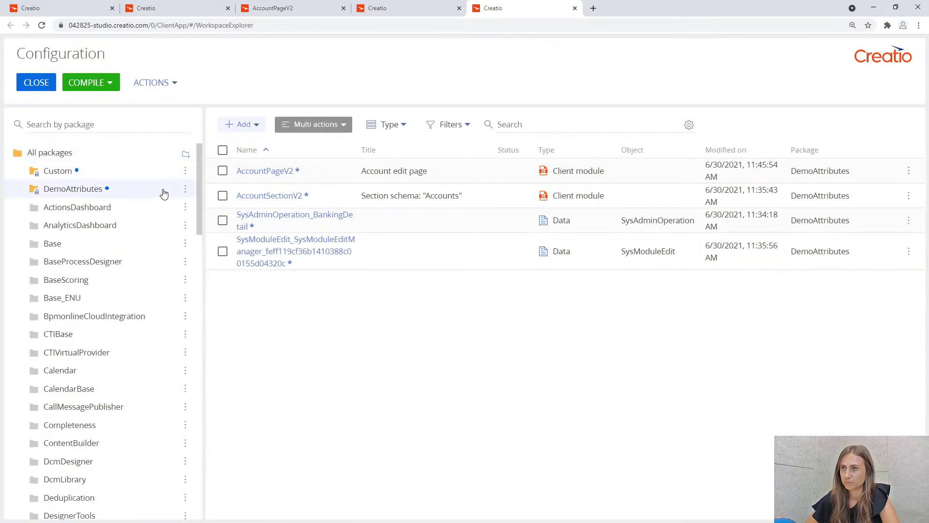
{"action": "left_click", "coordinate": [265, 174]}
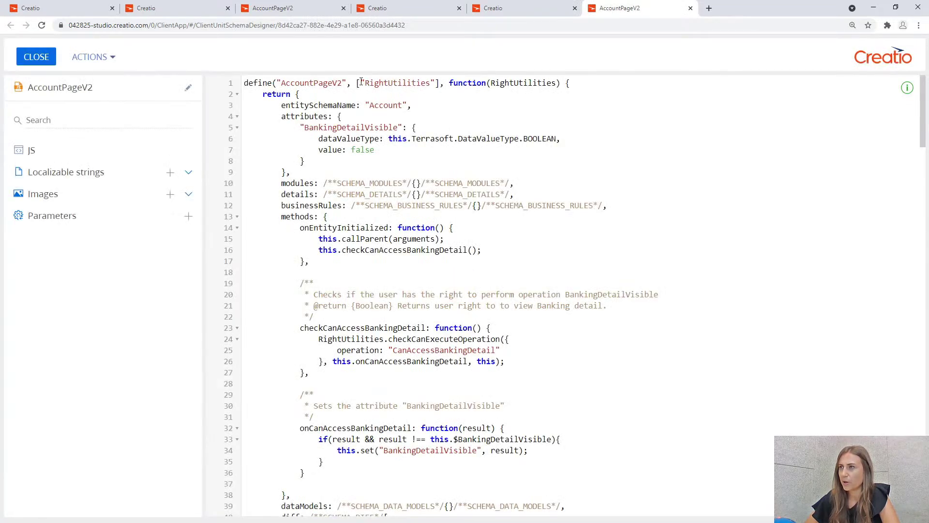
{"action": "left_click_drag", "start_coordinate": [364, 83], "coordinate": [434, 82]}
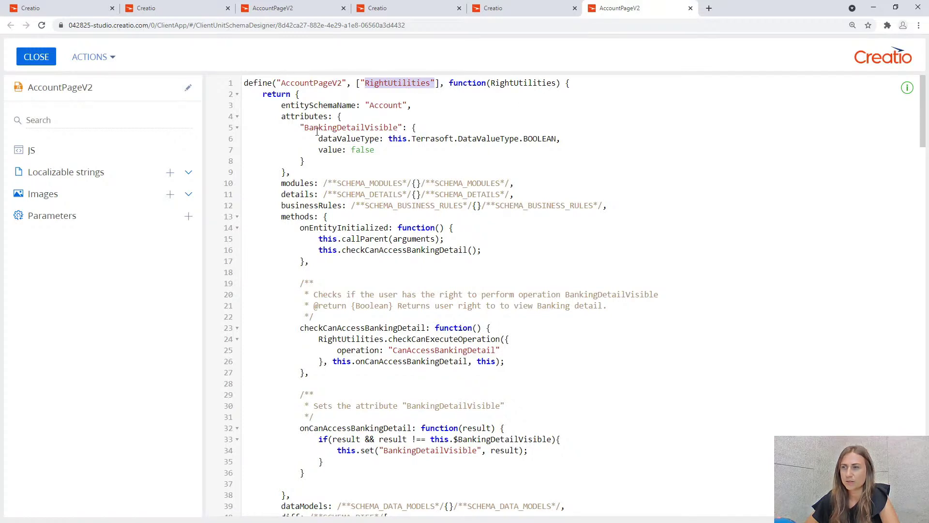
{"action": "left_click", "coordinate": [309, 157]}
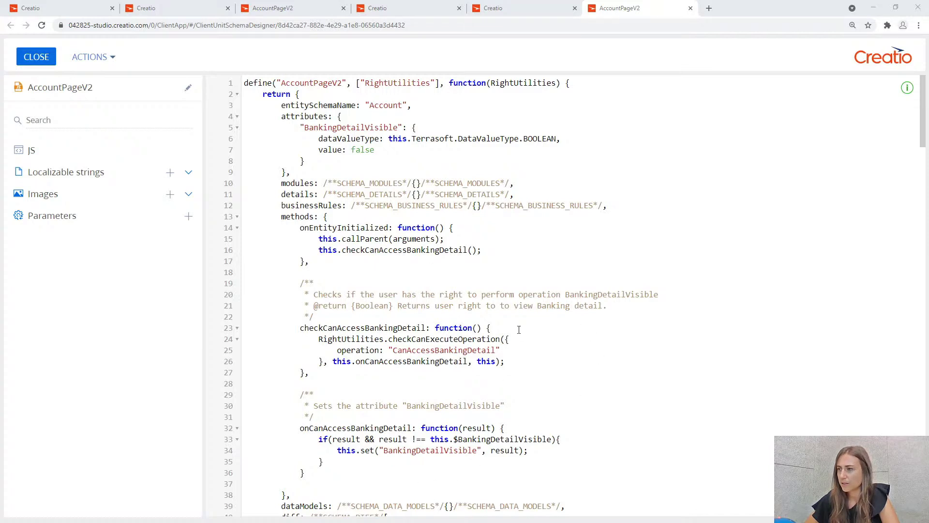
Return to the System Designer tab and scroll back to the top.
{"action": "left_click", "coordinate": [448, 12]}
{"action": "scroll", "coordinate": [261, 193], "scroll_direction": "up", "scroll_amount": 4}
{"action": "scroll", "coordinate": [266, 213], "scroll_direction": "up", "scroll_amount": 4}
{"action": "scroll", "coordinate": [256, 222], "scroll_direction": "up", "scroll_amount": 4}
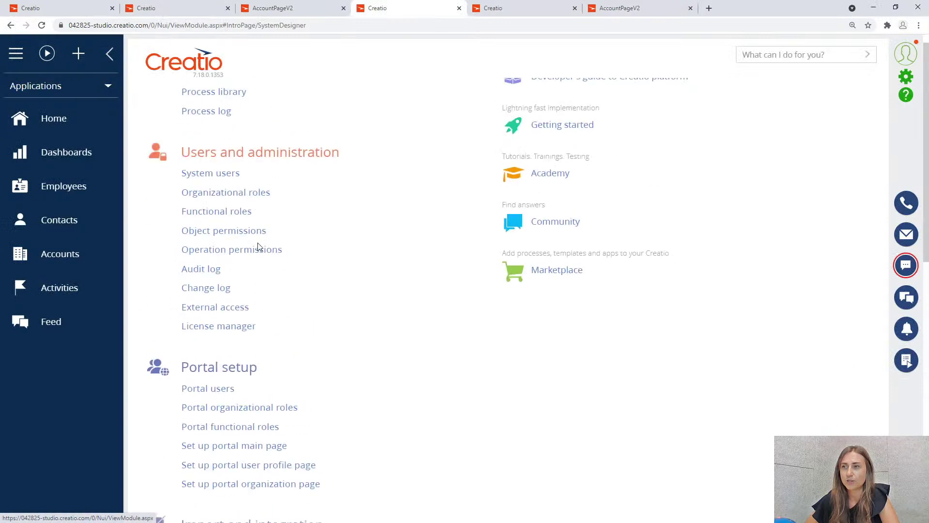
Copy CanAccessBankingDetail from the operation record and paste it over line 25 of AccountPageV2.
{"action": "left_click", "coordinate": [256, 250]}
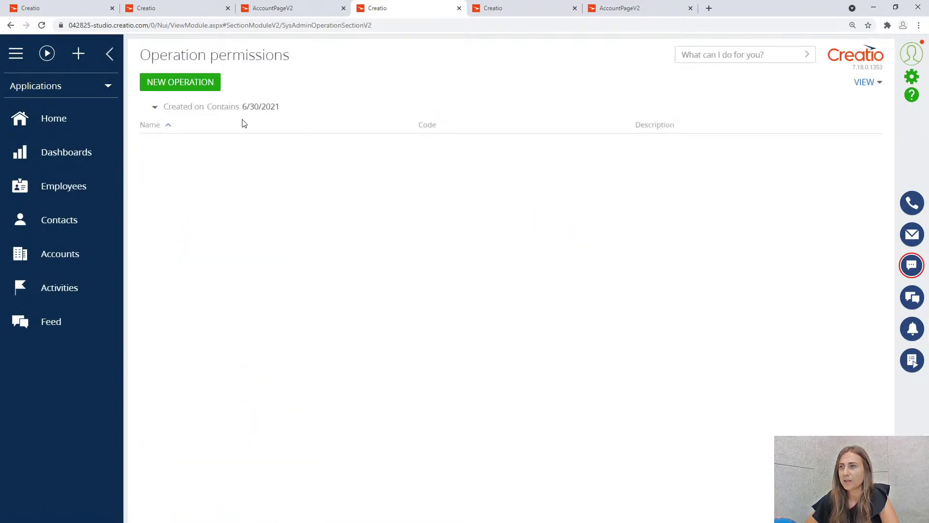
{"action": "left_click", "coordinate": [312, 154]}
{"action": "left_click", "coordinate": [157, 167]}
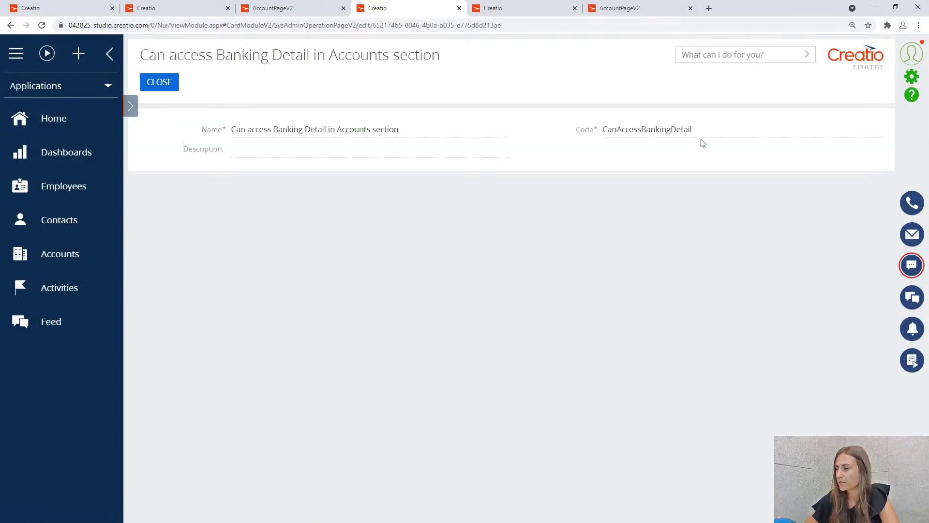
{"action": "left_click_drag", "start_coordinate": [701, 128], "coordinate": [598, 126]}
{"action": "key", "text": "ctrl+c"}
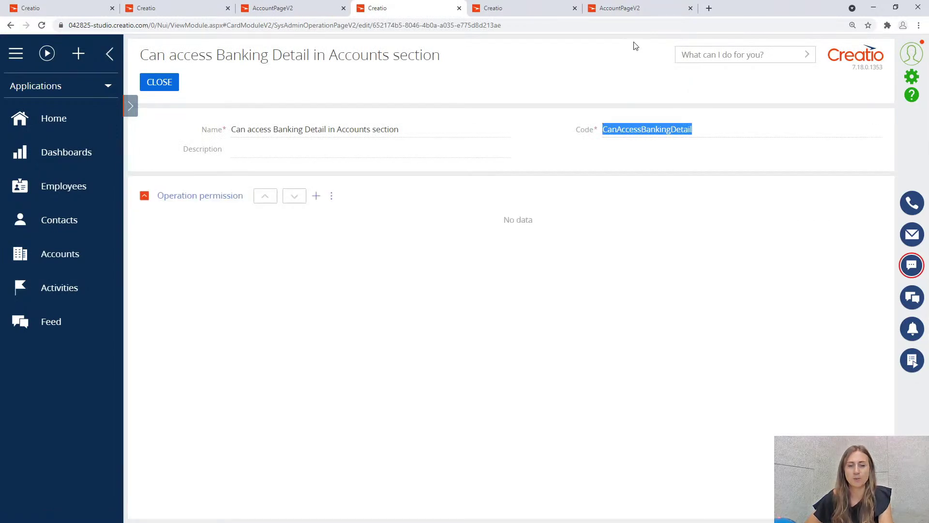
{"action": "left_click", "coordinate": [626, 6]}
{"action": "left_click_drag", "start_coordinate": [393, 349], "coordinate": [495, 349]}
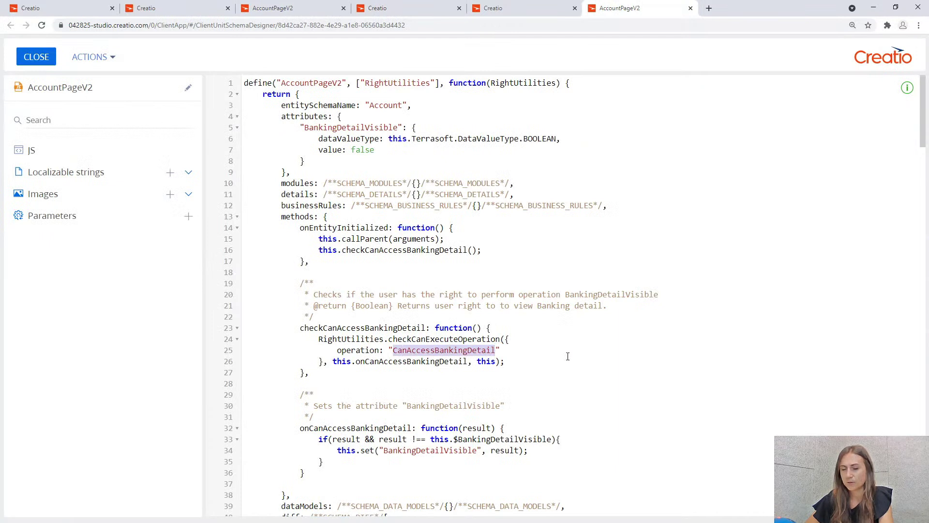
{"action": "key", "text": "ctrl+v"}
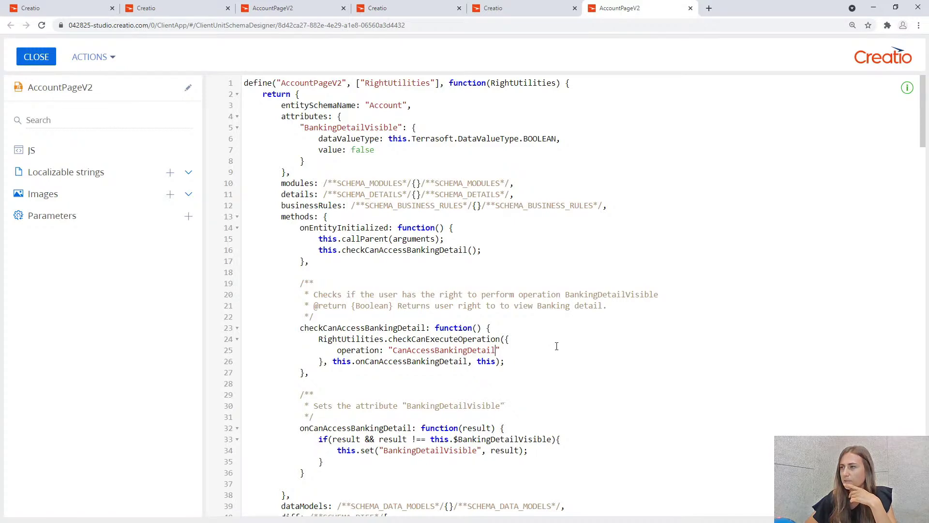
{"action": "scroll", "coordinate": [523, 453], "scroll_direction": "down", "scroll_amount": 5}
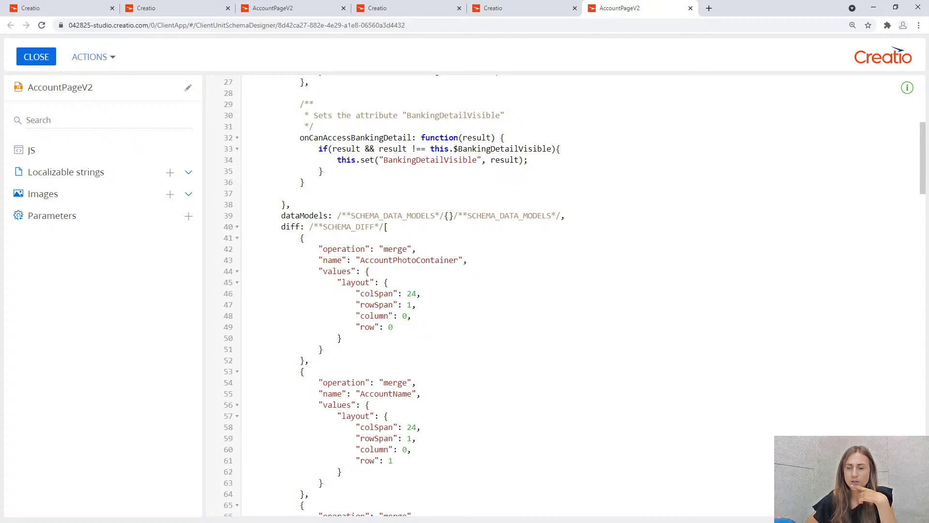
{"action": "scroll", "coordinate": [541, 375], "scroll_direction": "up", "scroll_amount": 5}
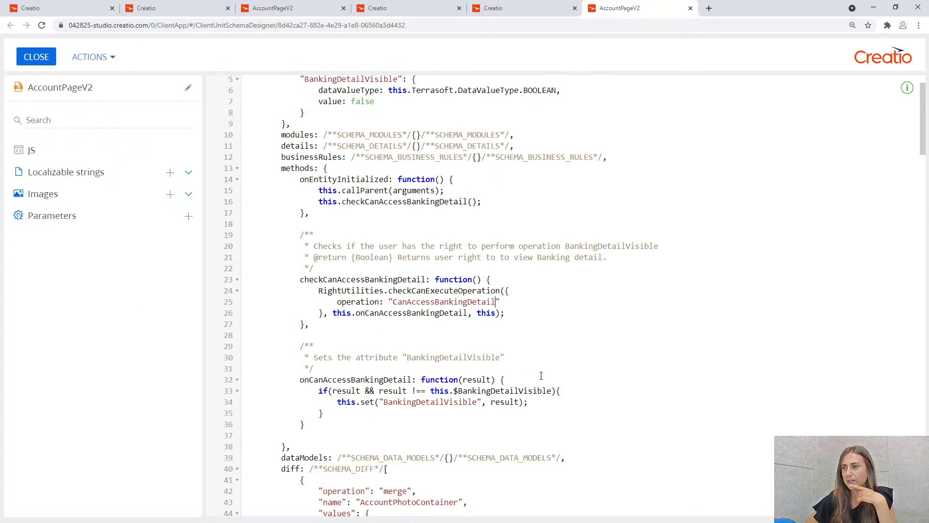
{"action": "scroll", "coordinate": [383, 120], "scroll_direction": "up", "scroll_amount": 1}
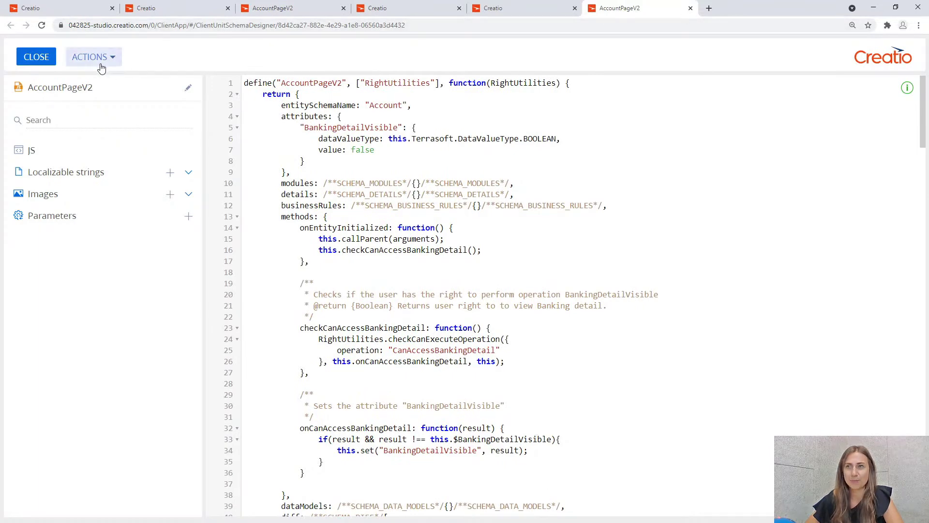
{"action": "left_click", "coordinate": [36, 57]}
Close Configuration, go to Accounts, and open the section wizard's Account edit page designer.
{"action": "left_click", "coordinate": [36, 83]}
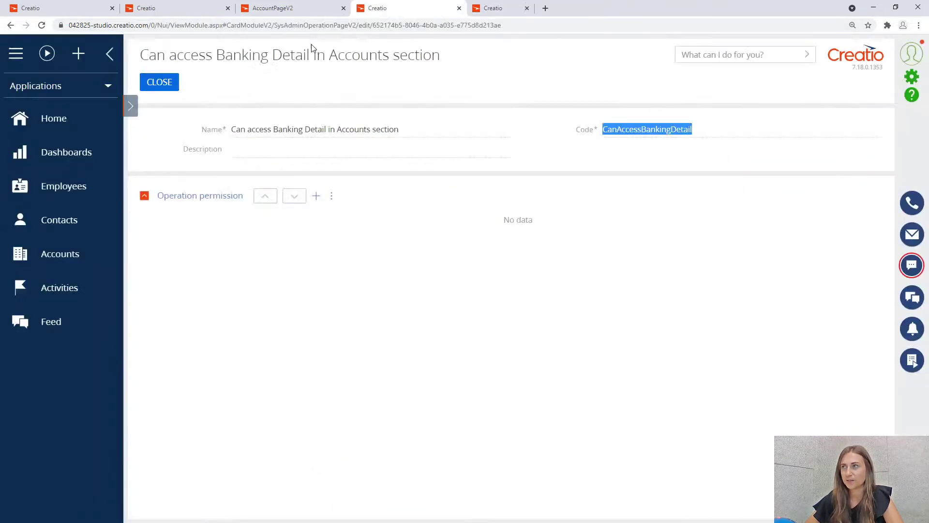
{"action": "left_click", "coordinate": [77, 257]}
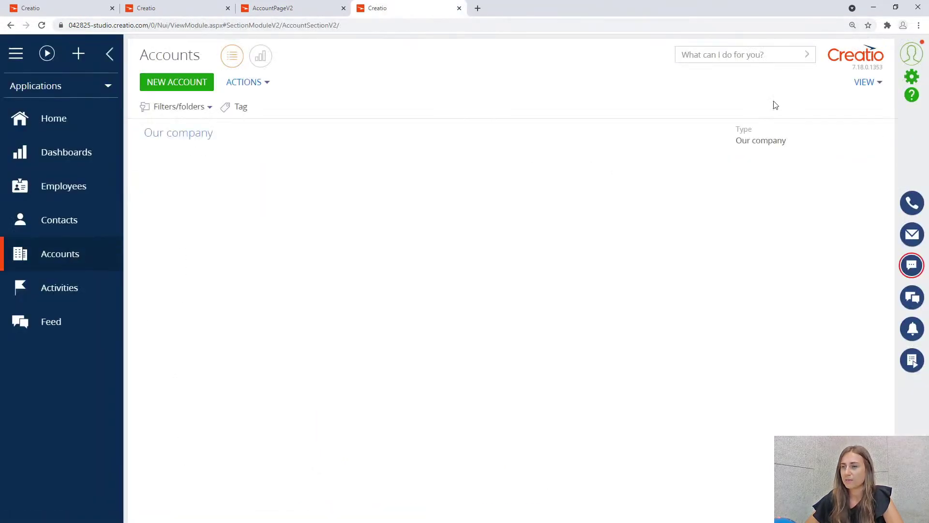
{"action": "left_click", "coordinate": [868, 83]}
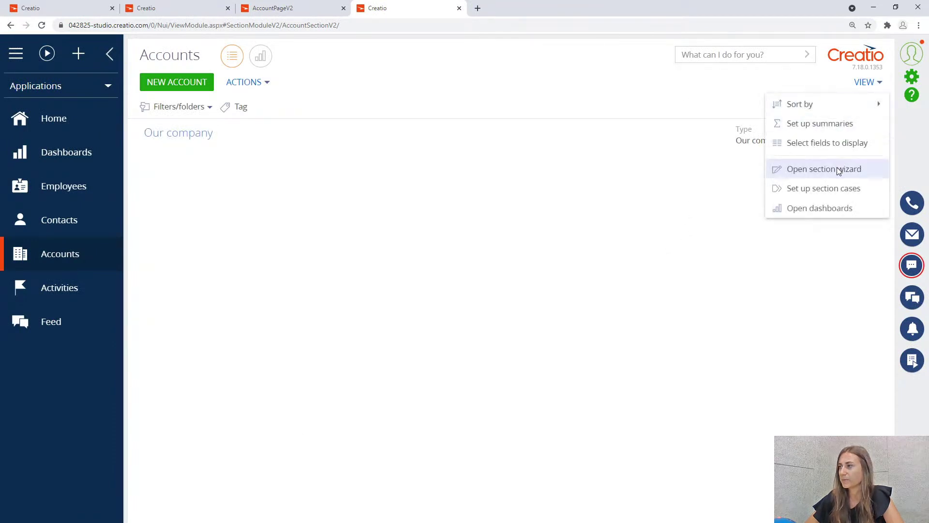
{"action": "left_click", "coordinate": [840, 170]}
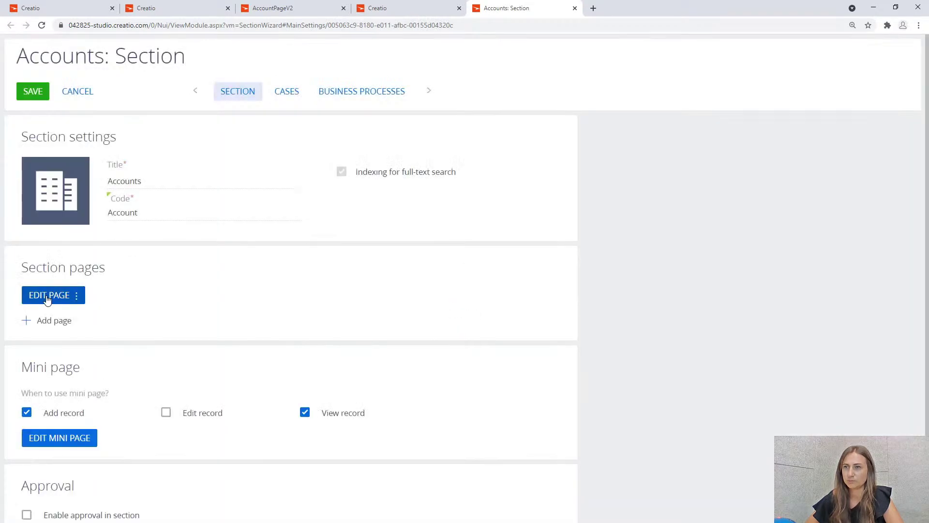
{"action": "left_click", "coordinate": [53, 295]}
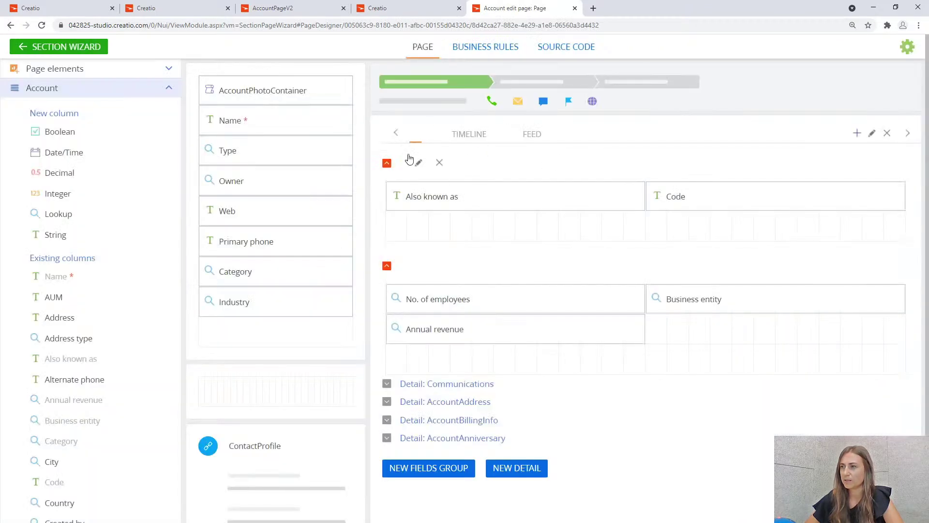
{"action": "left_click", "coordinate": [95, 48]}
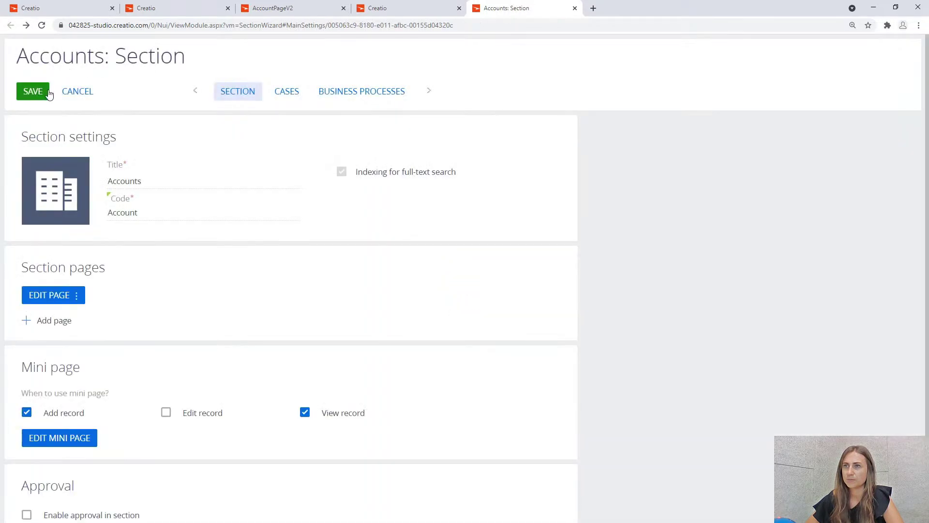
Save and confirm the Accounts section wizard changes, close the wizard, and open the Our company account.
{"action": "left_click", "coordinate": [44, 90]}
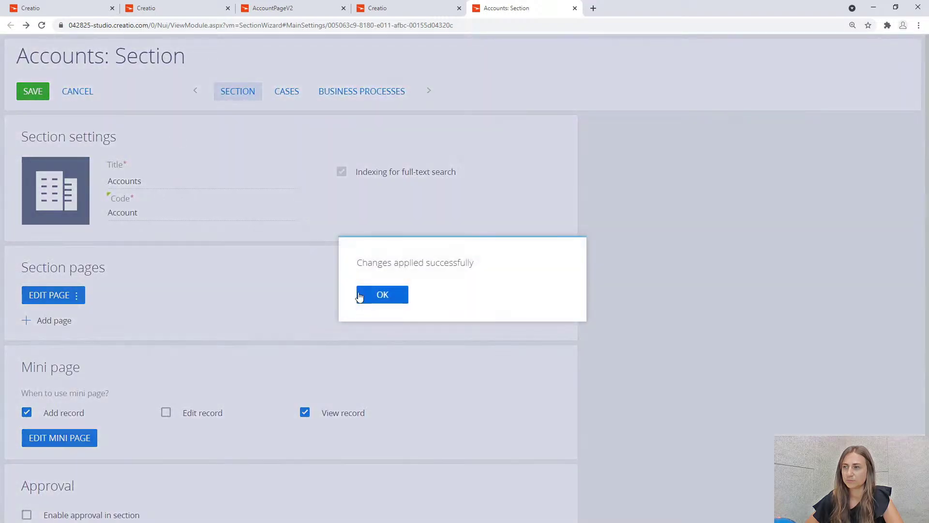
{"action": "left_click", "coordinate": [360, 294]}
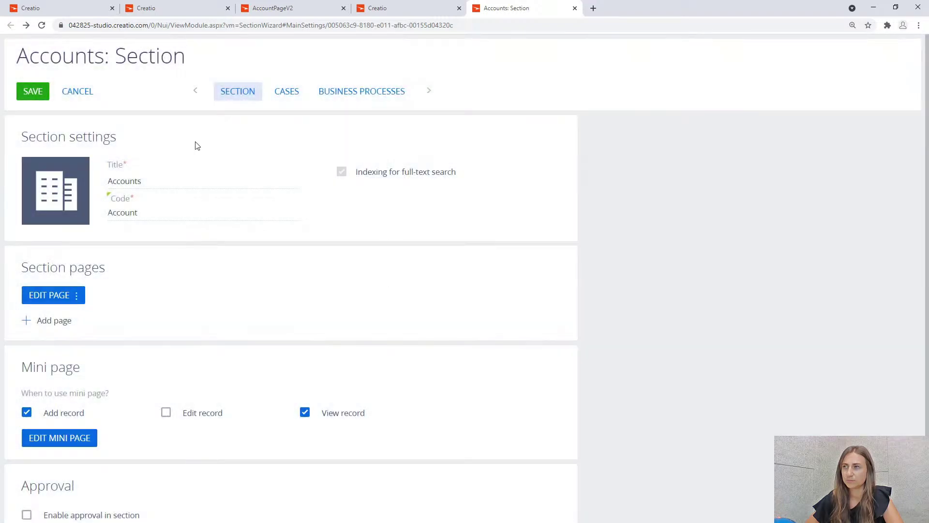
{"action": "left_click", "coordinate": [575, 9]}
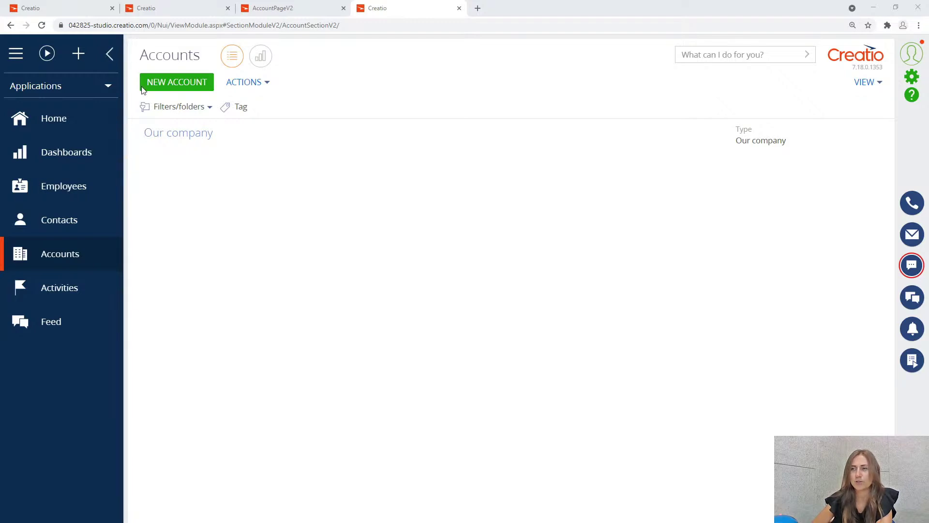
{"action": "left_click", "coordinate": [194, 141]}
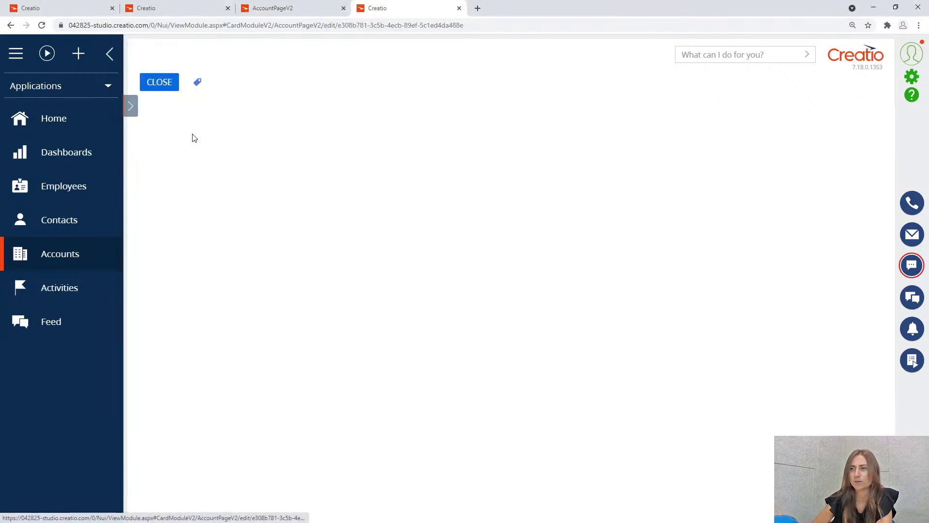
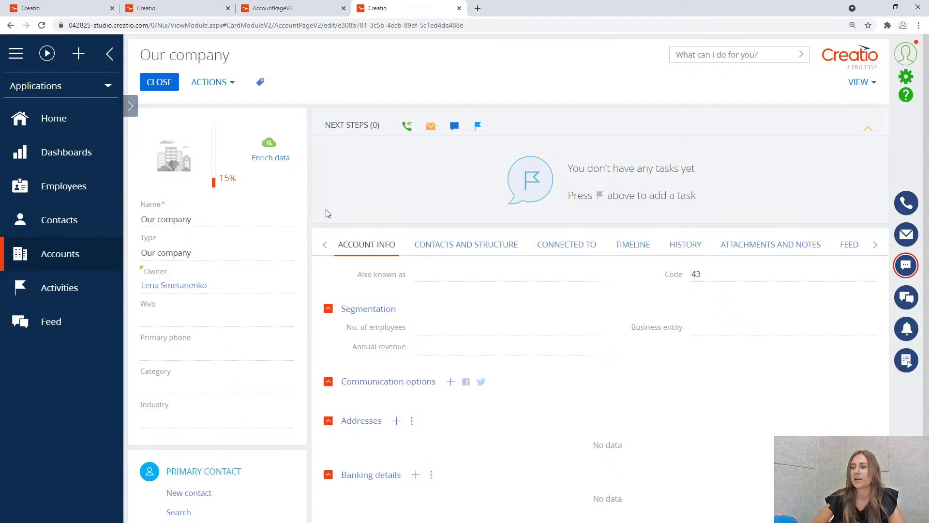
Scroll down the Our company account page to its Banking details section.
{"action": "scroll", "coordinate": [405, 433], "scroll_direction": "down", "scroll_amount": 1}
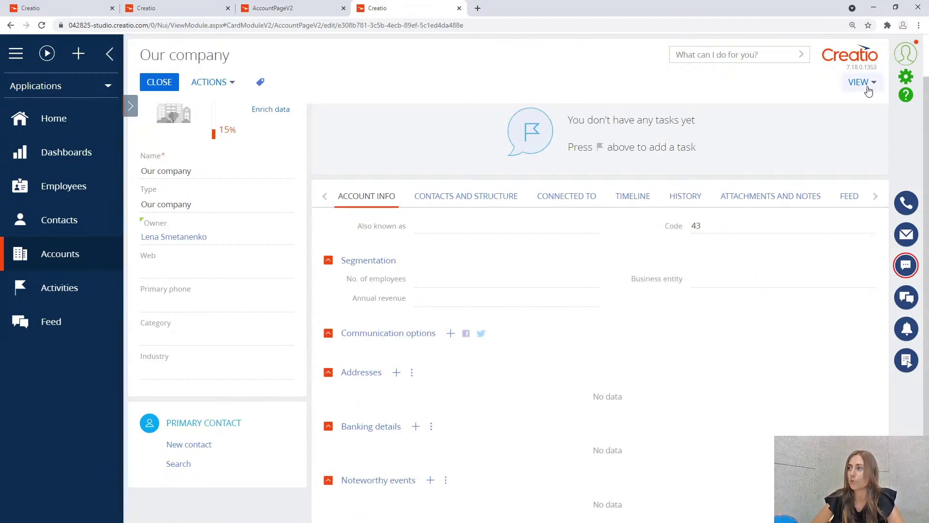
Launch the Accounts section wizard and display the Account edit page's business rules.
{"action": "left_click", "coordinate": [863, 104]}
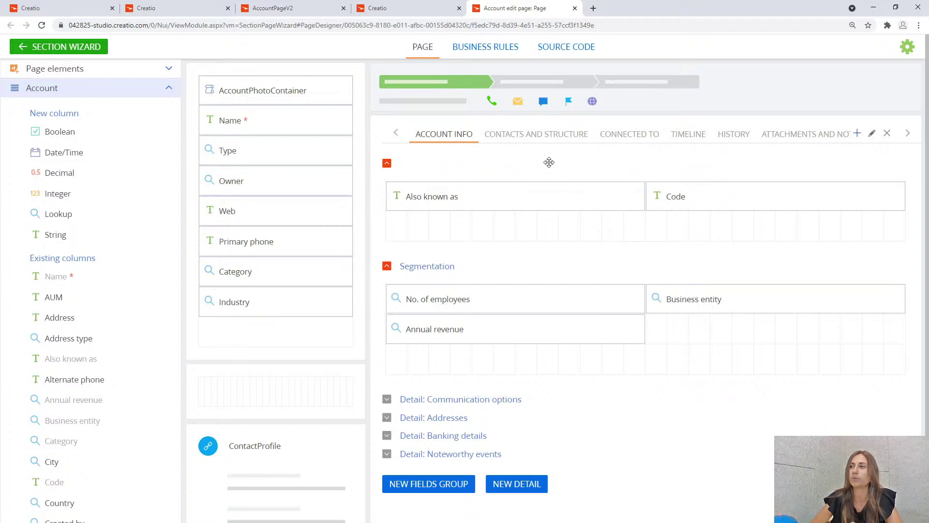
{"action": "left_click", "coordinate": [478, 52]}
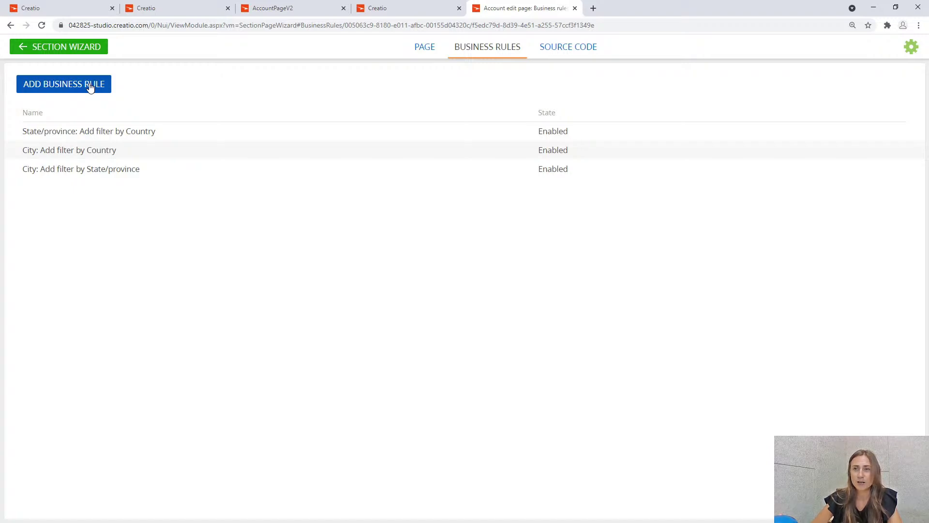
Start a new business rule with condition: attribute BankingDetailVisible equals Boolean true.
{"action": "left_click", "coordinate": [89, 88]}
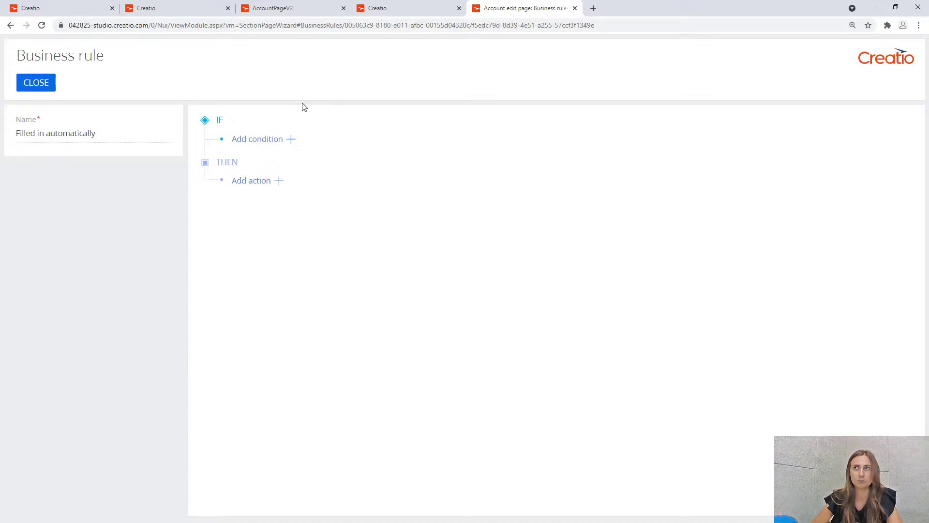
{"action": "left_click", "coordinate": [291, 140]}
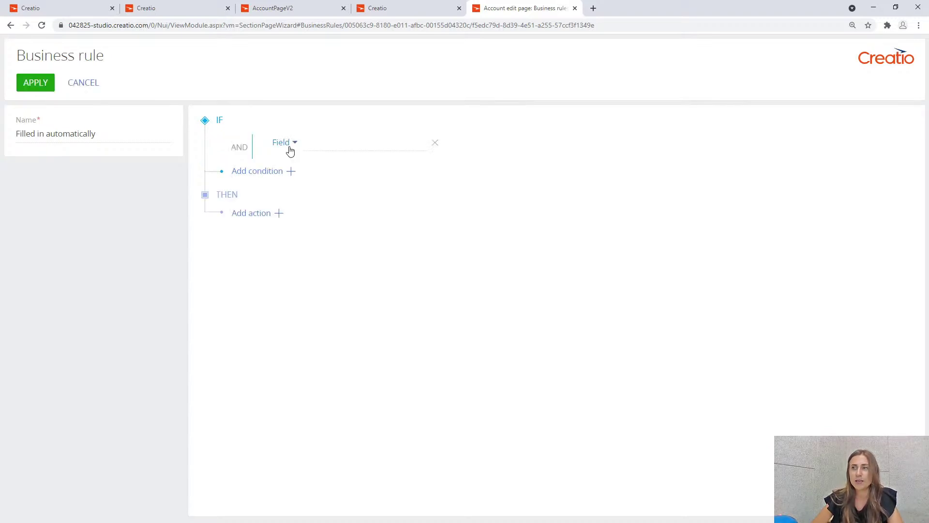
{"action": "left_click", "coordinate": [288, 143]}
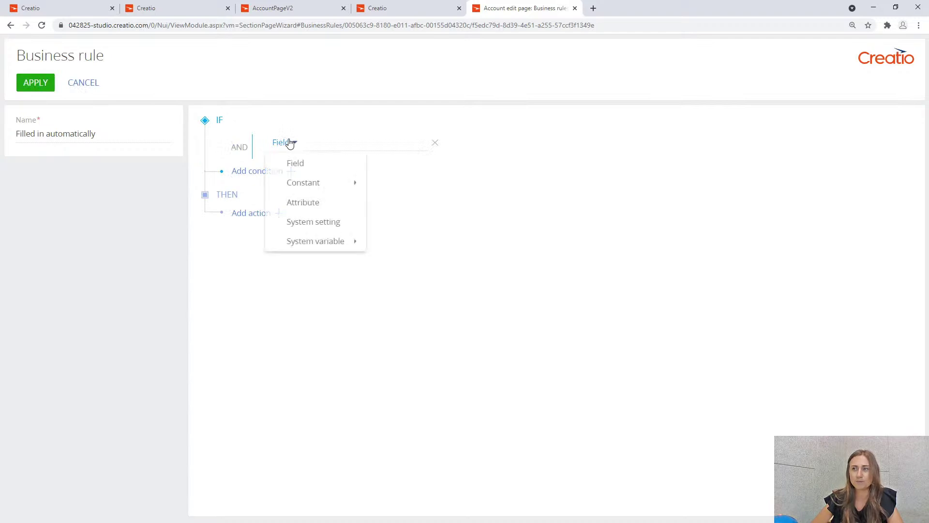
{"action": "left_click", "coordinate": [333, 205]}
{"action": "left_click", "coordinate": [432, 147]}
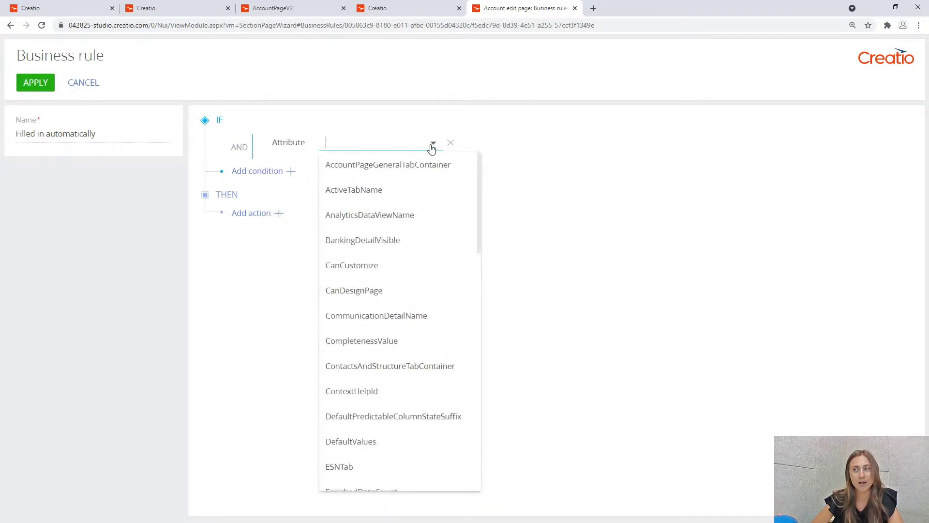
{"action": "left_click", "coordinate": [411, 246]}
{"action": "left_click", "coordinate": [460, 145]}
{"action": "left_click", "coordinate": [482, 145]}
{"action": "left_click", "coordinate": [527, 184]}
{"action": "left_click", "coordinate": [525, 141]}
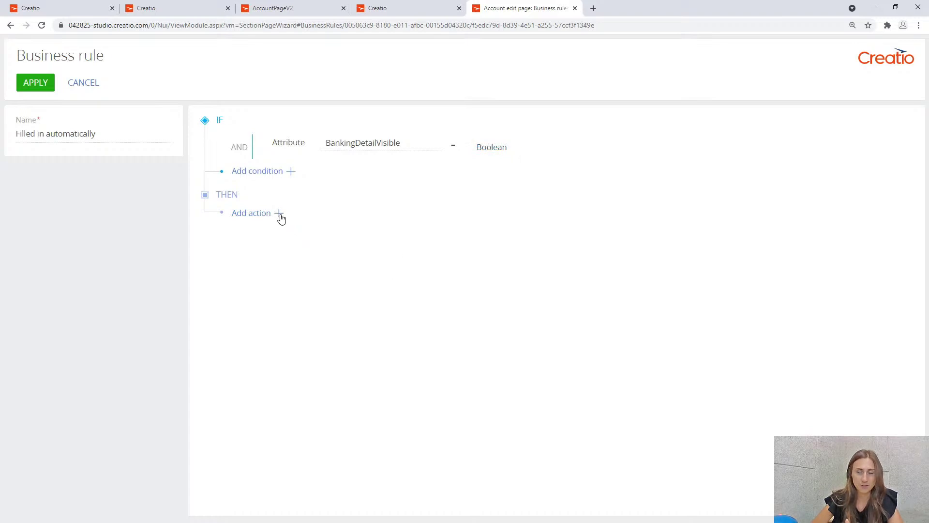
Add the action Show element on the page for the Banking details detail and apply the rule.
{"action": "left_click", "coordinate": [280, 215]}
{"action": "left_click", "coordinate": [342, 234]}
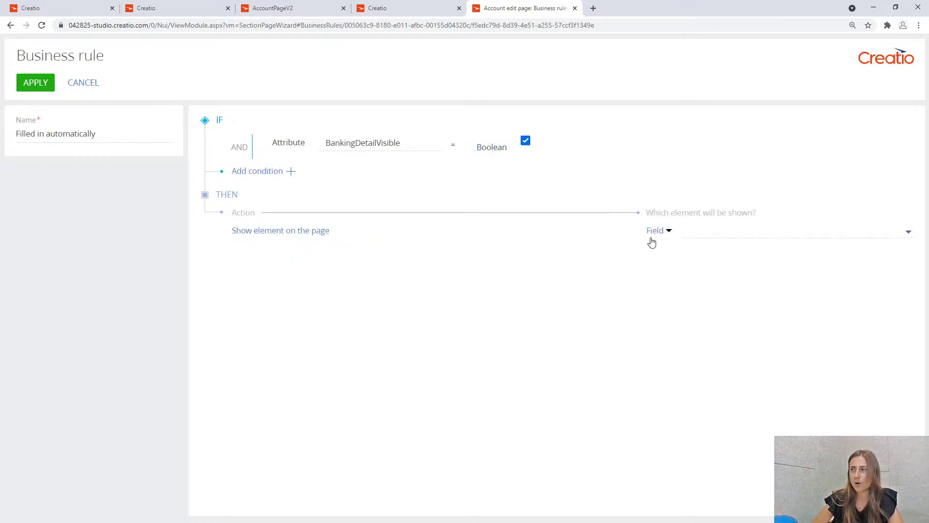
{"action": "left_click", "coordinate": [667, 230]}
{"action": "left_click", "coordinate": [702, 274]}
{"action": "left_click", "coordinate": [716, 231]}
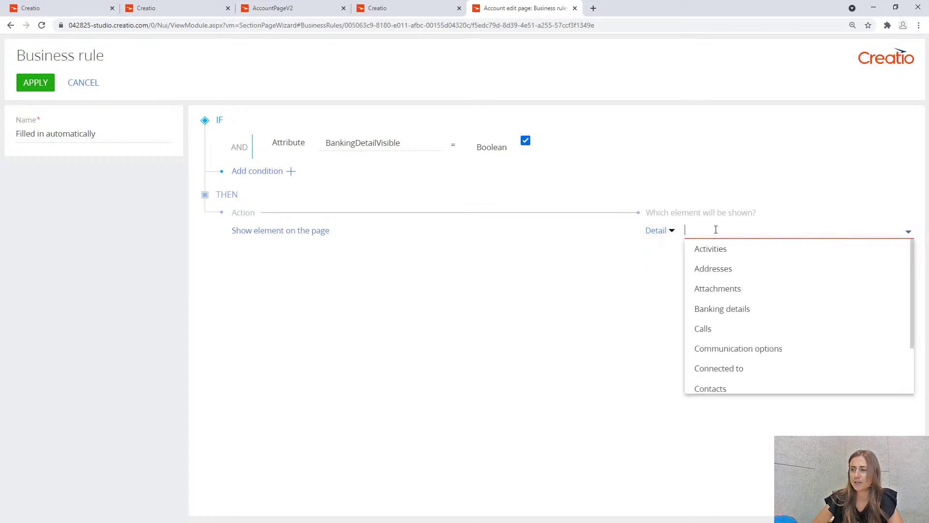
{"action": "left_click", "coordinate": [784, 309]}
{"action": "left_click", "coordinate": [671, 231]}
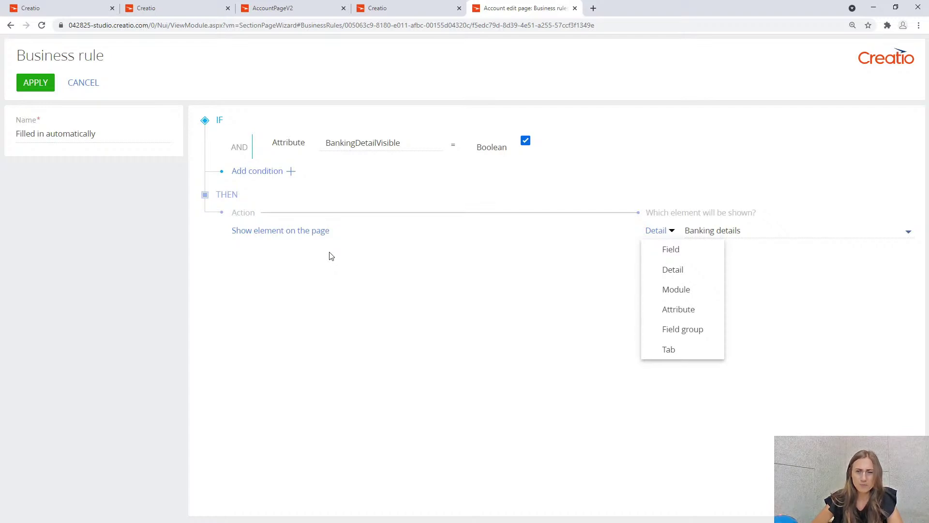
{"action": "left_click", "coordinate": [416, 267]}
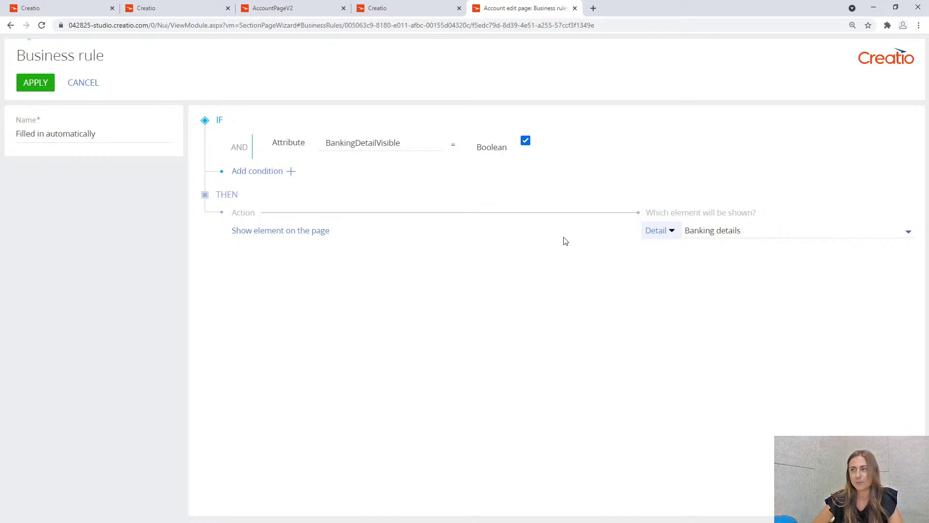
{"action": "left_click", "coordinate": [47, 89]}
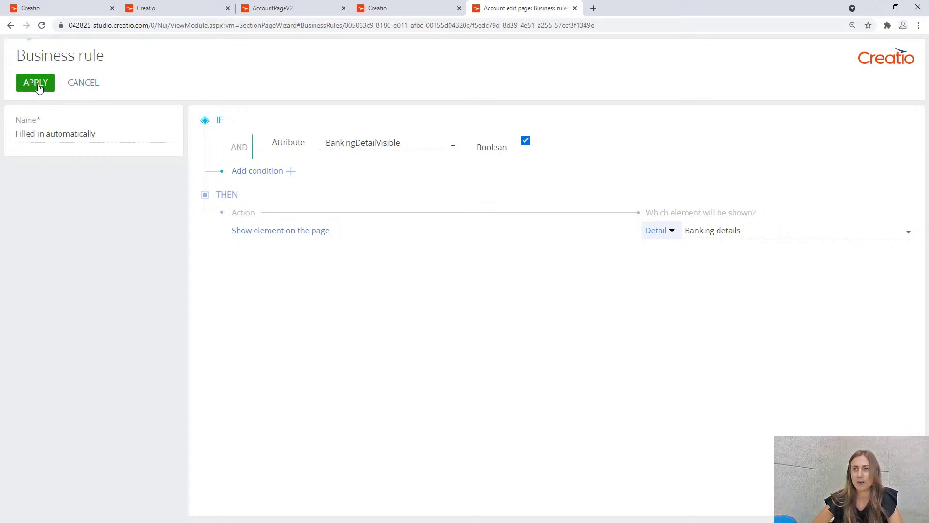
Save and confirm the Accounts section wizard changes, close the wizard, and refresh the Our company account.
{"action": "left_click", "coordinate": [82, 51]}
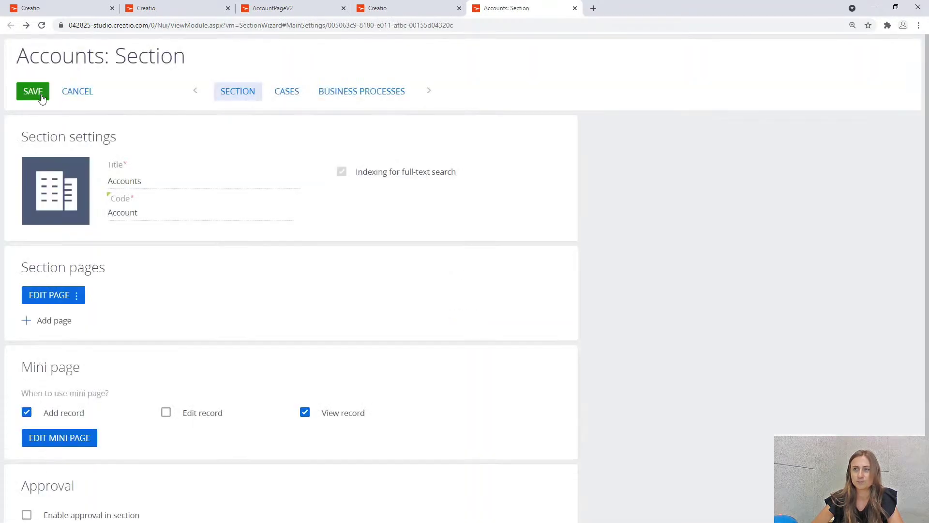
{"action": "left_click", "coordinate": [41, 98]}
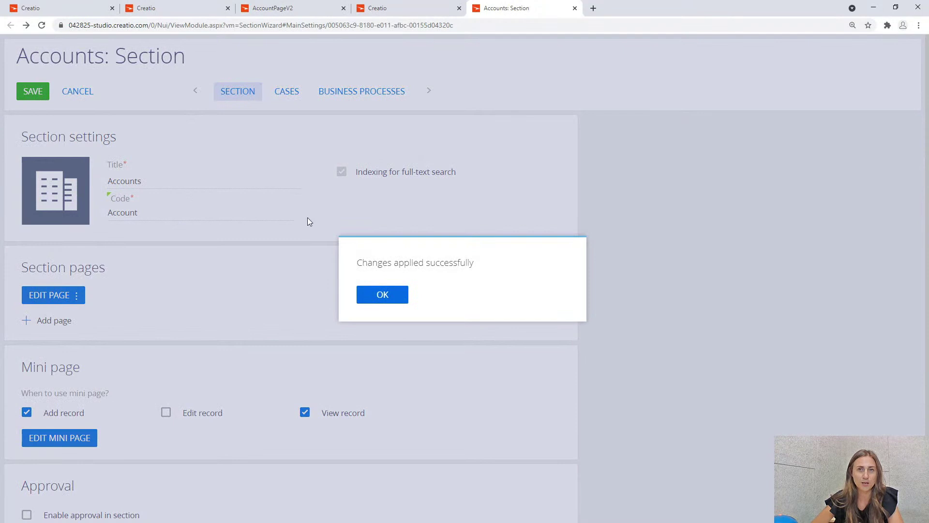
{"action": "left_click", "coordinate": [380, 294]}
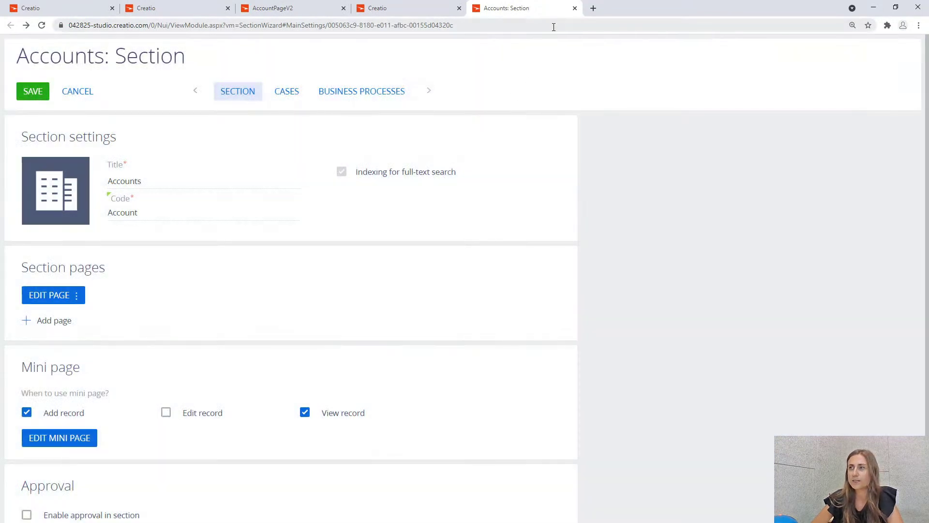
{"action": "left_click", "coordinate": [574, 9]}
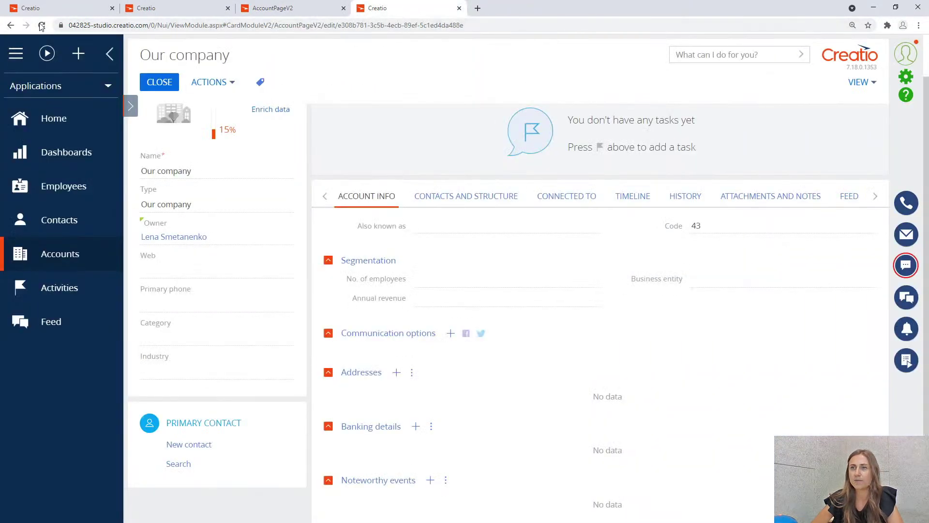
{"action": "left_click", "coordinate": [42, 25]}
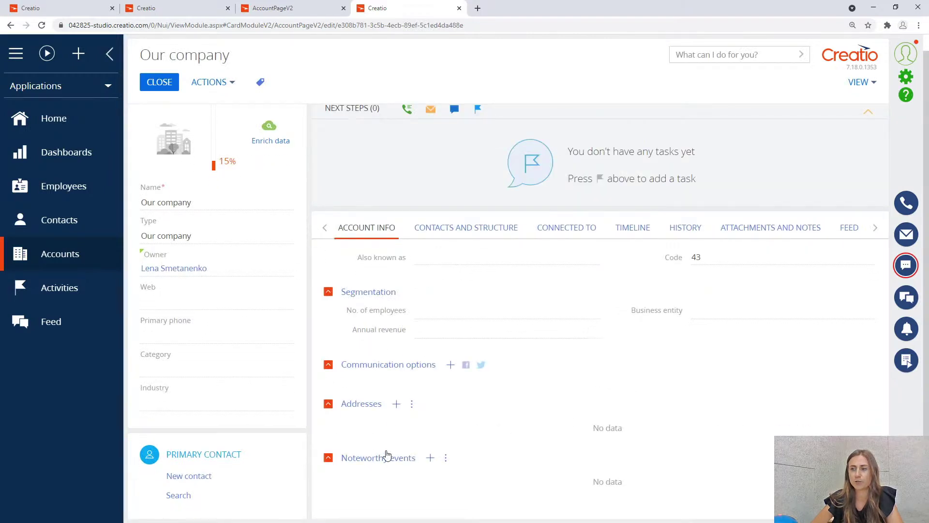
Grant a user access to the CanAccessBankingDetail operation permission, then log out.
{"action": "left_click", "coordinate": [905, 77]}
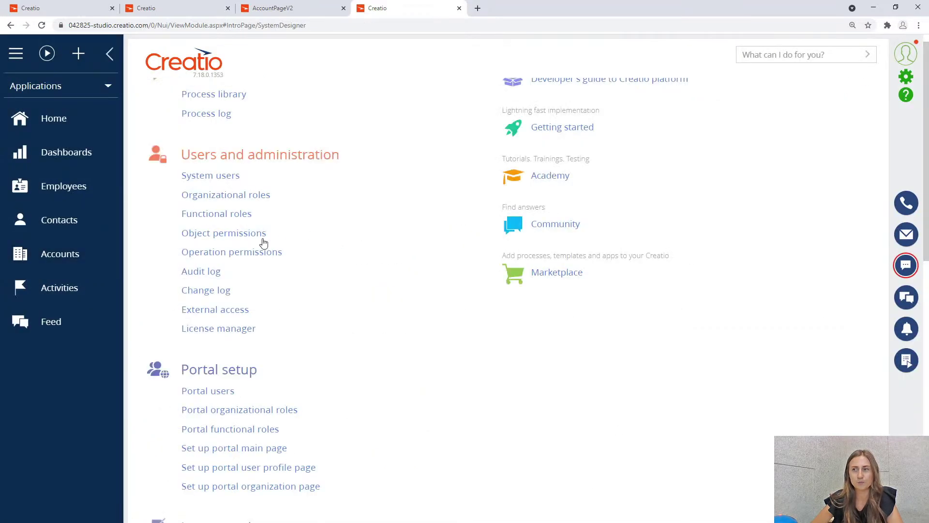
{"action": "left_click", "coordinate": [253, 253]}
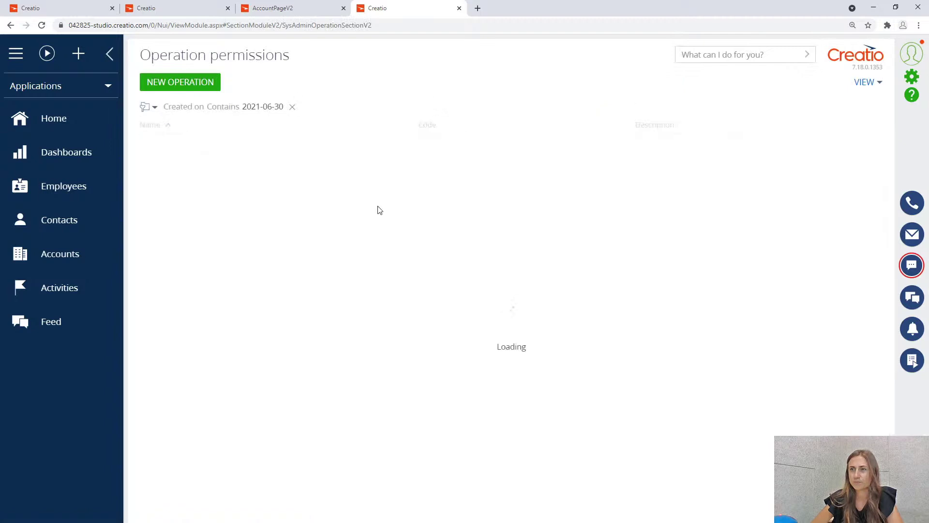
{"action": "left_click", "coordinate": [343, 145]}
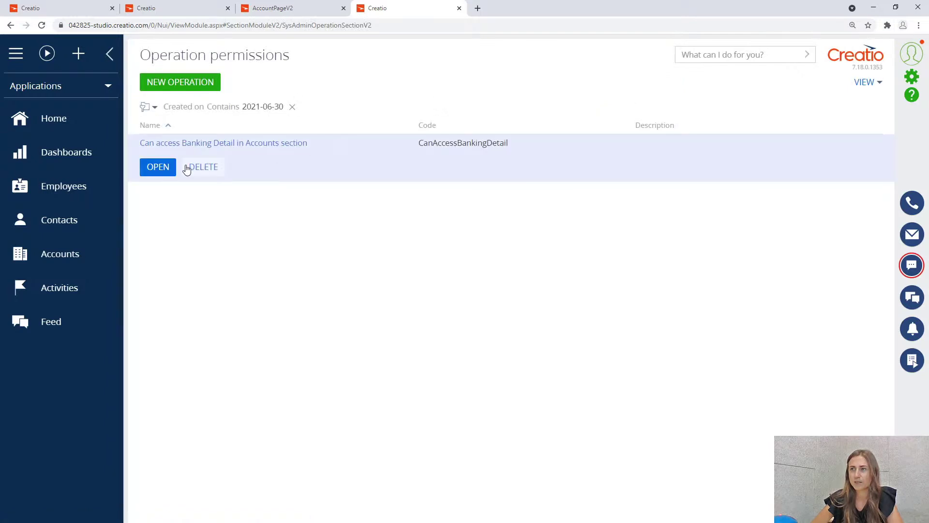
{"action": "left_click", "coordinate": [162, 172]}
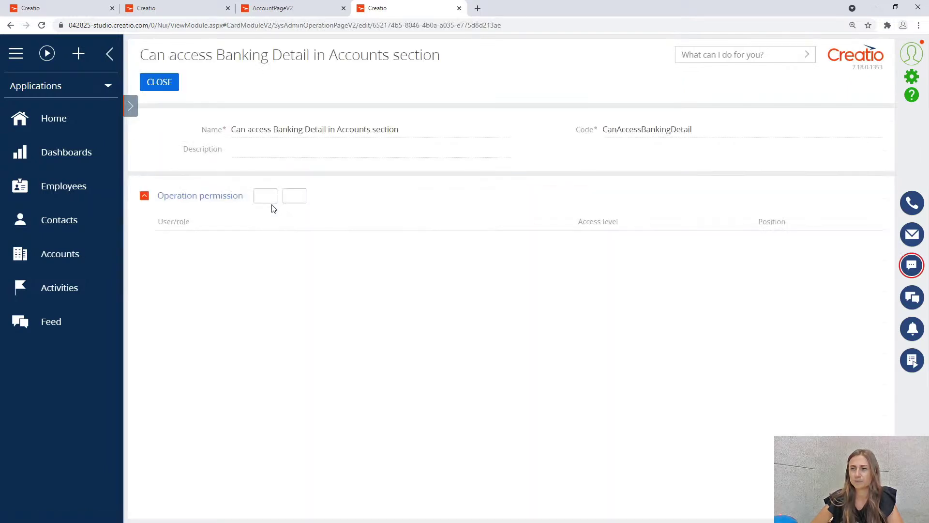
{"action": "left_click", "coordinate": [316, 195]}
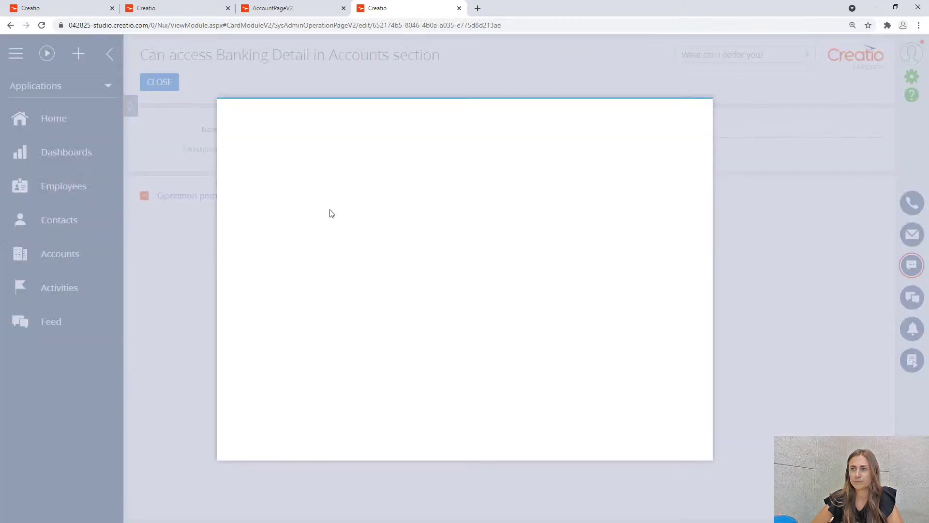
{"action": "left_click", "coordinate": [305, 290]}
{"action": "left_click", "coordinate": [254, 153]}
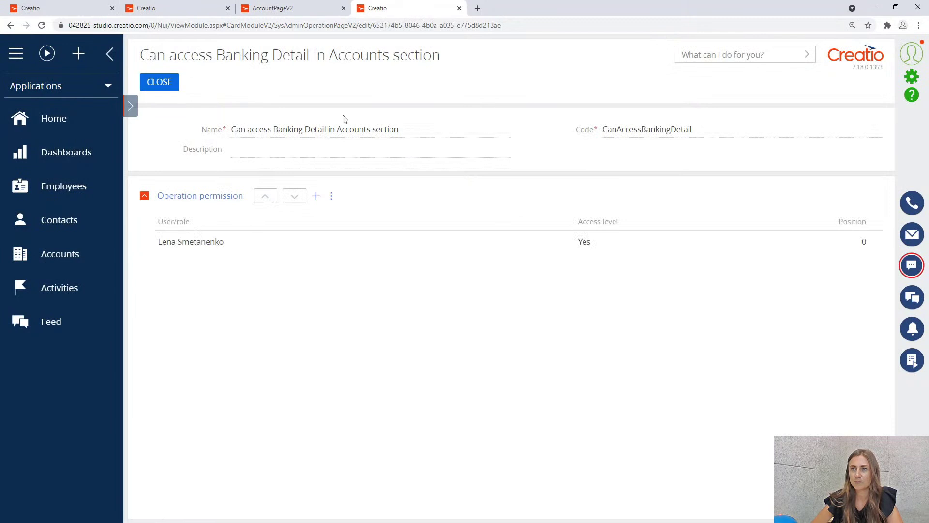
{"action": "left_click", "coordinate": [908, 60]}
{"action": "left_click", "coordinate": [865, 173]}
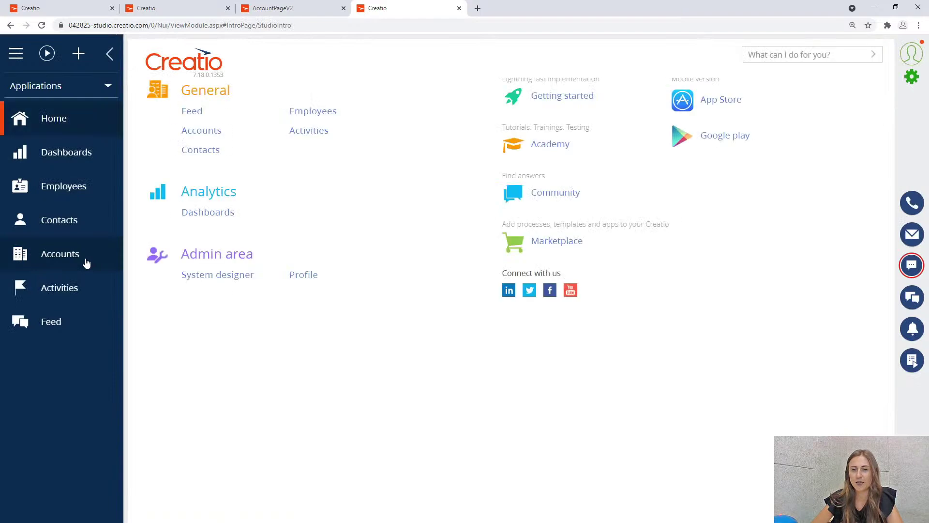
Open the Our company account to check its Banking details, then go to Contacts.
{"action": "left_click", "coordinate": [86, 262]}
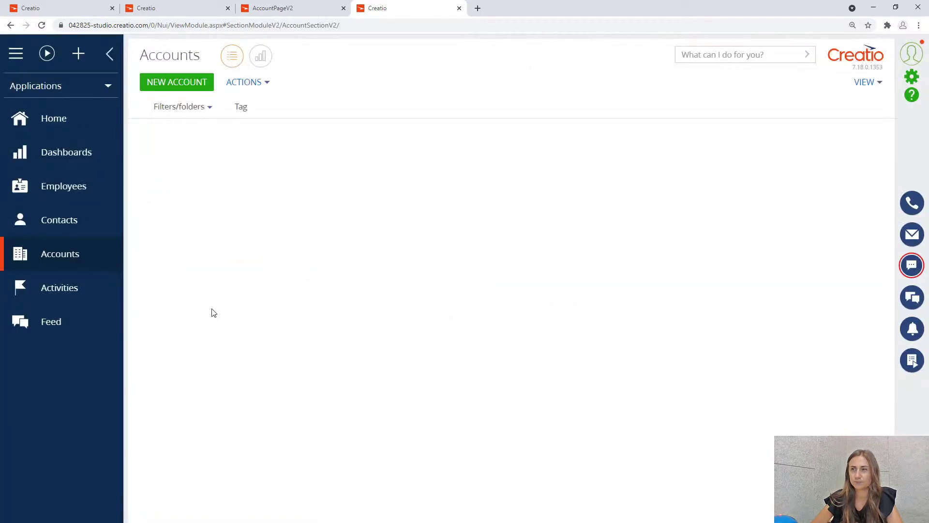
{"action": "left_click", "coordinate": [229, 143]}
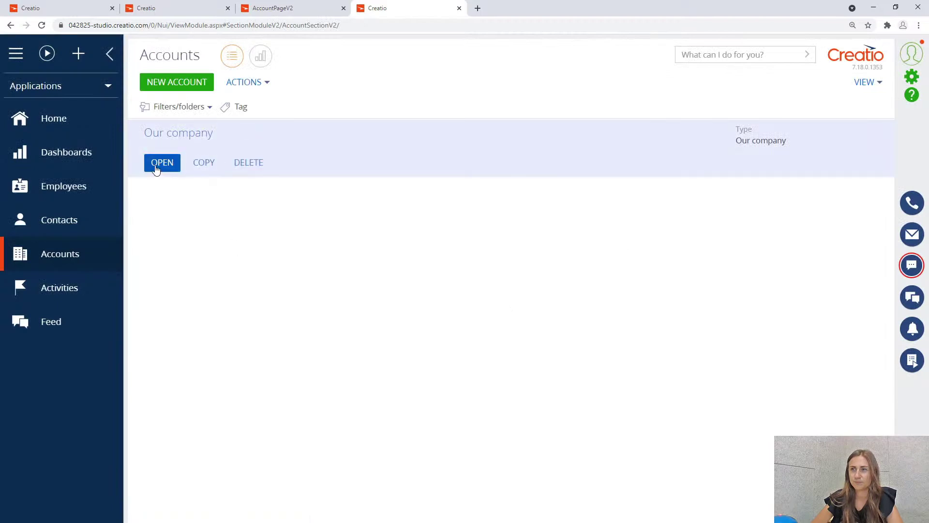
{"action": "left_click", "coordinate": [157, 164]}
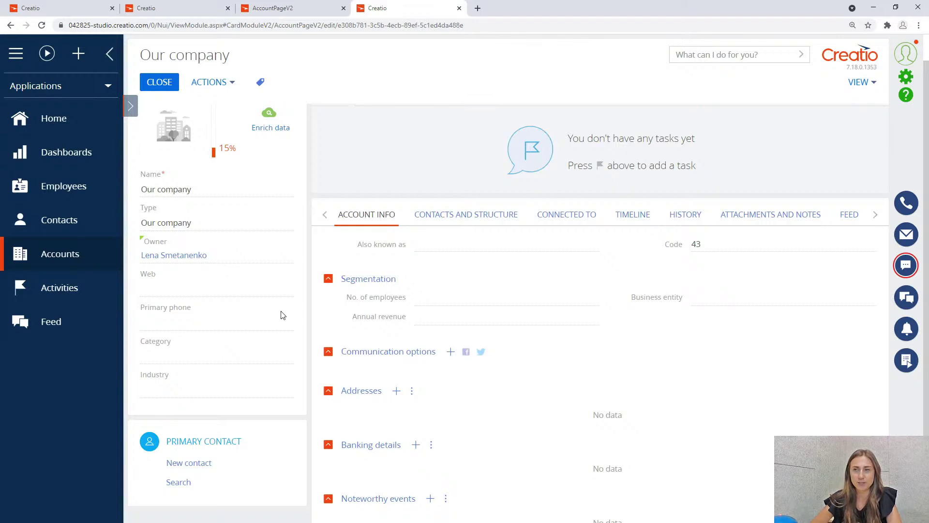
{"action": "left_click", "coordinate": [92, 223]}
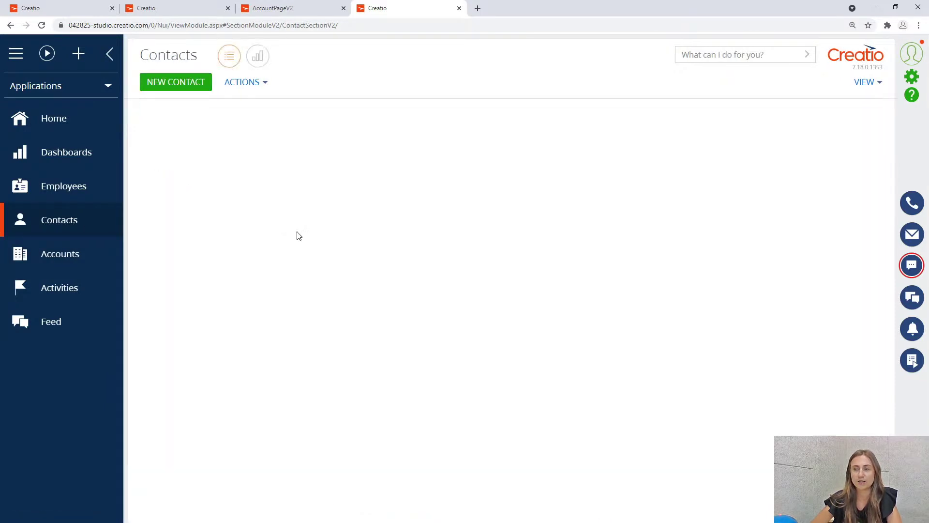
Open a contact's record page and launch the Contacts section wizard via the View menu.
{"action": "left_click", "coordinate": [254, 144]}
{"action": "left_click", "coordinate": [162, 180]}
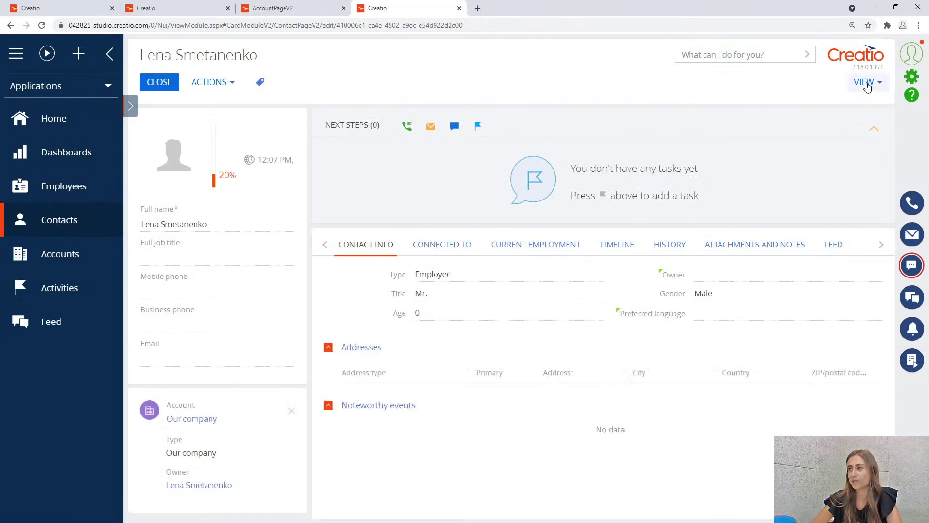
{"action": "left_click", "coordinate": [861, 83]}
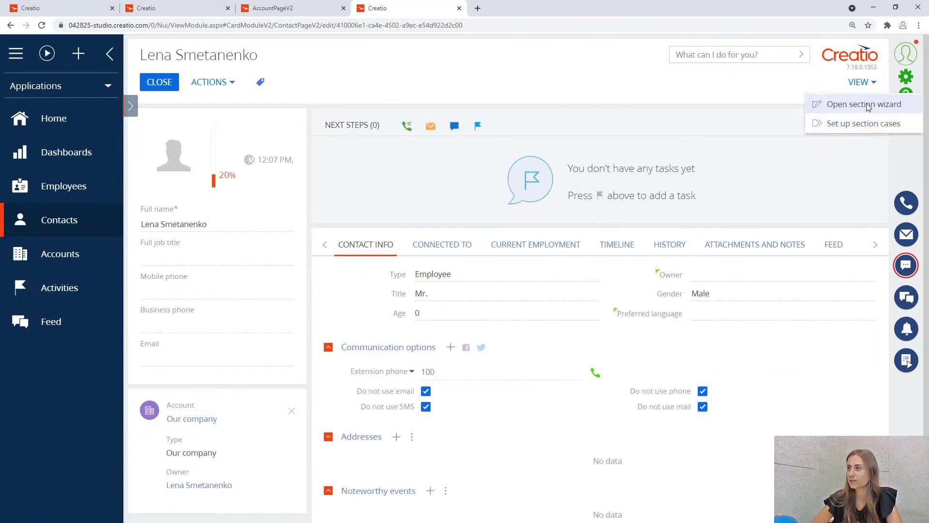
{"action": "left_click", "coordinate": [863, 104]}
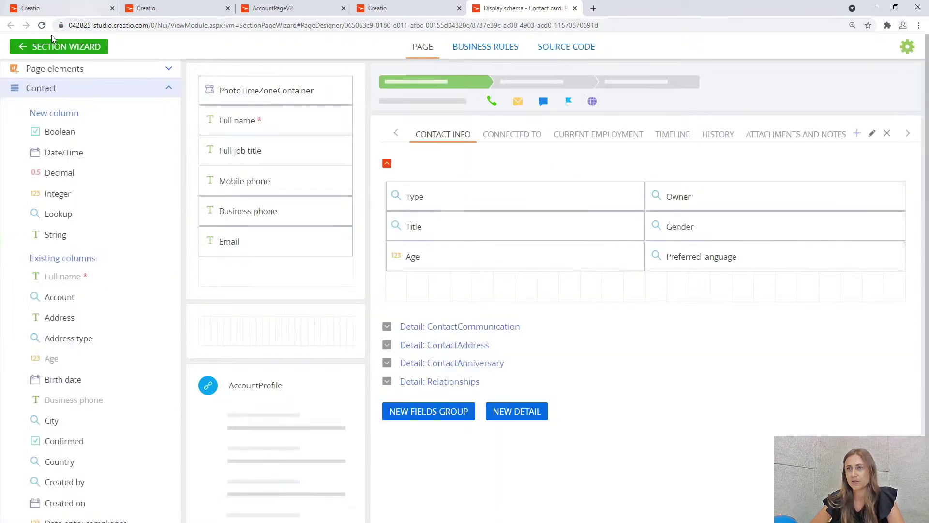
Save and confirm the Contacts section wizard changes, then close the wizard tab.
{"action": "left_click", "coordinate": [67, 47]}
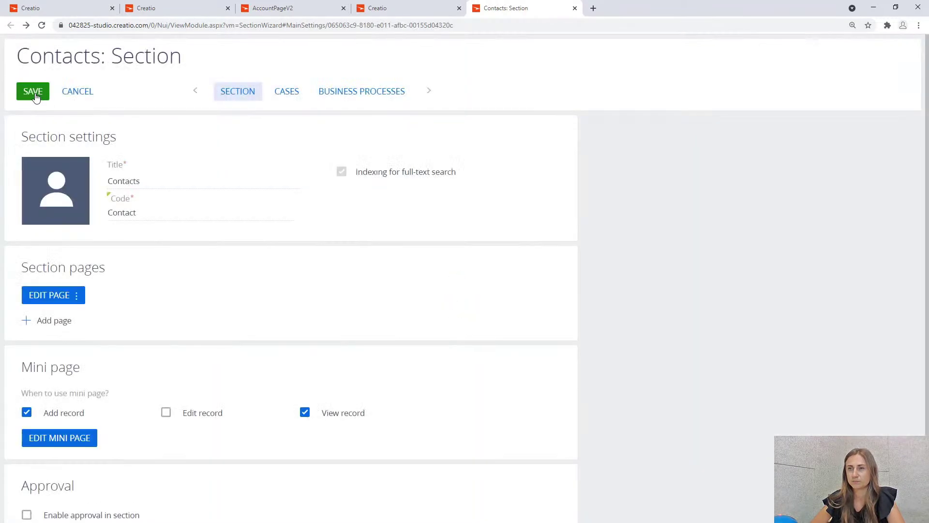
{"action": "left_click", "coordinate": [36, 94]}
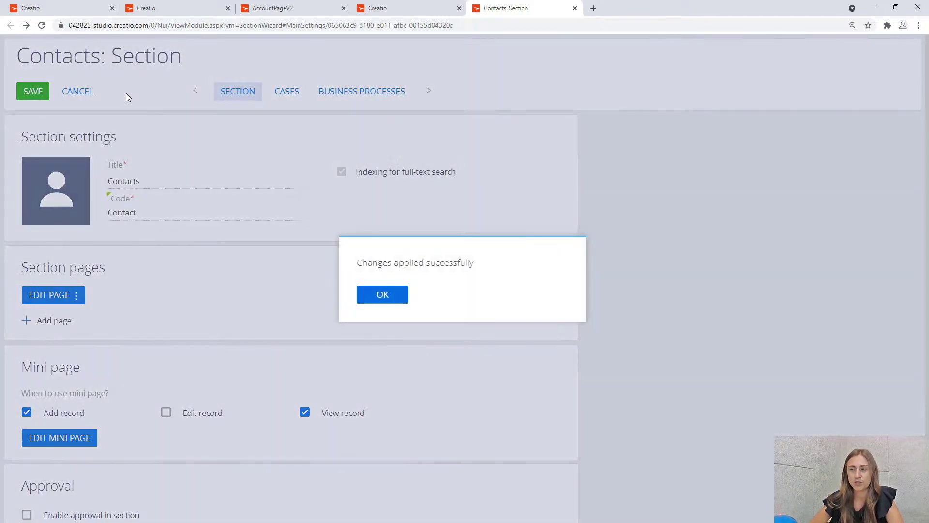
{"action": "left_click", "coordinate": [396, 301]}
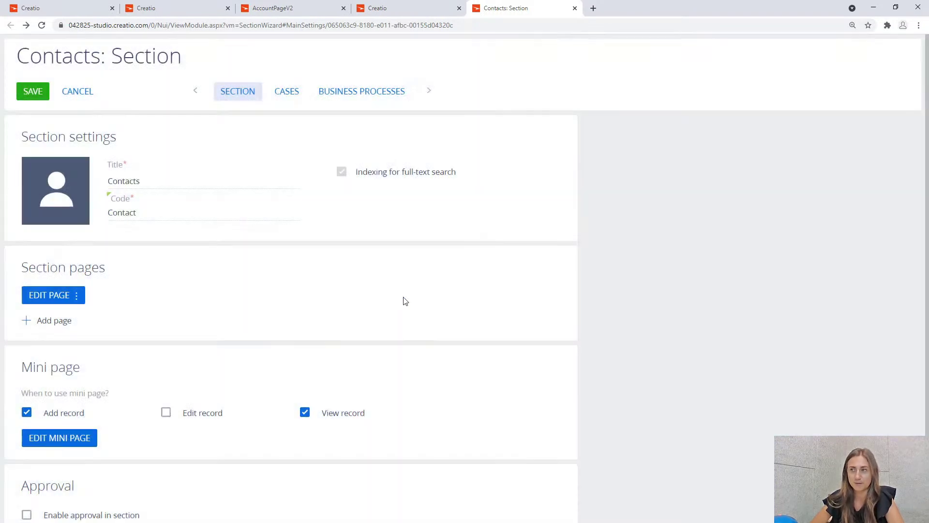
{"action": "left_click", "coordinate": [574, 8]}
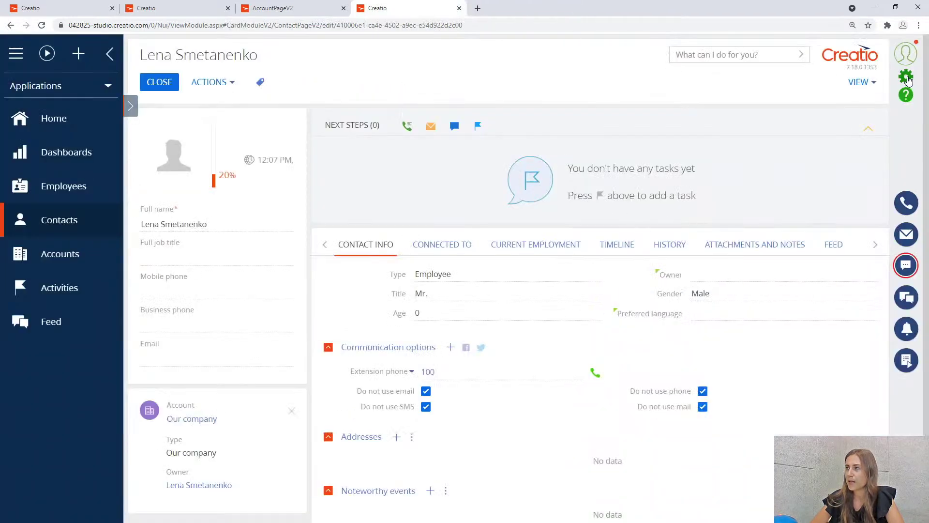
Create and save operation permission 'Can access Contact info tab' with code CanAccessContactInfo.
{"action": "left_click", "coordinate": [906, 79]}
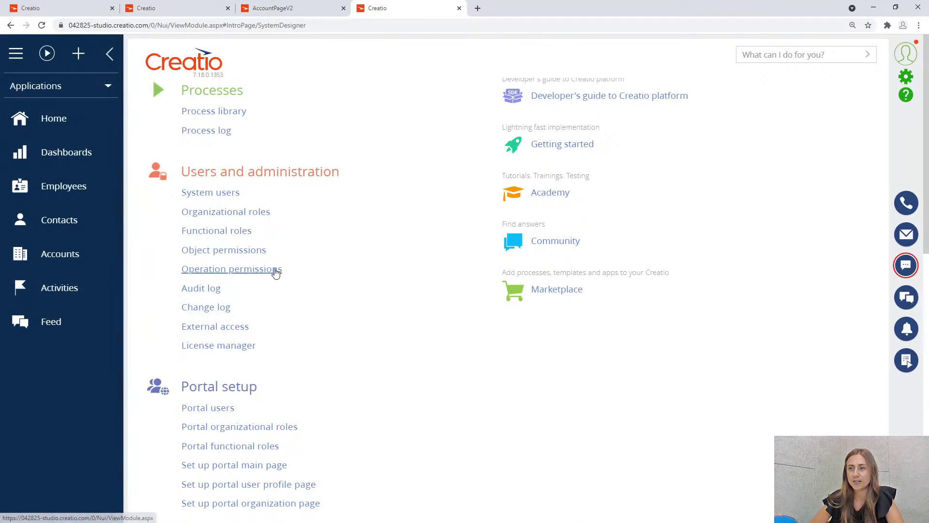
{"action": "left_click", "coordinate": [272, 269]}
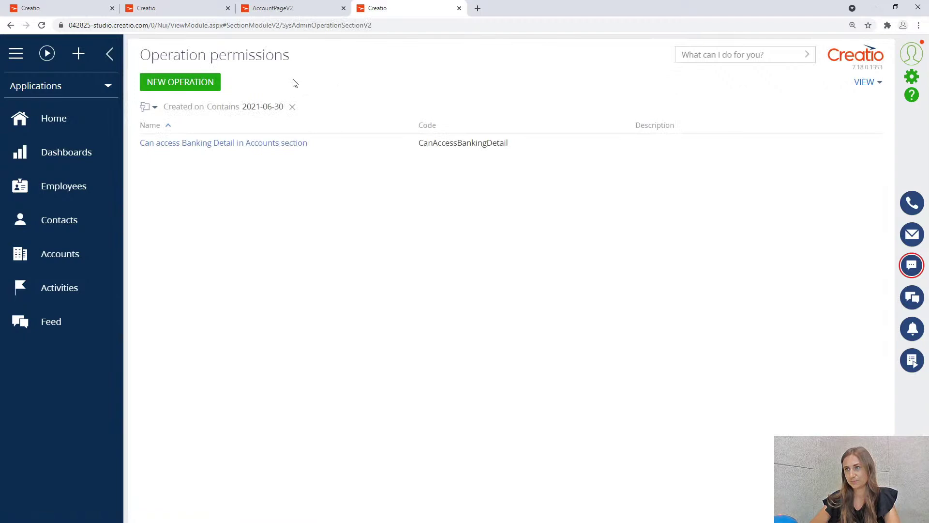
{"action": "left_click", "coordinate": [193, 83]}
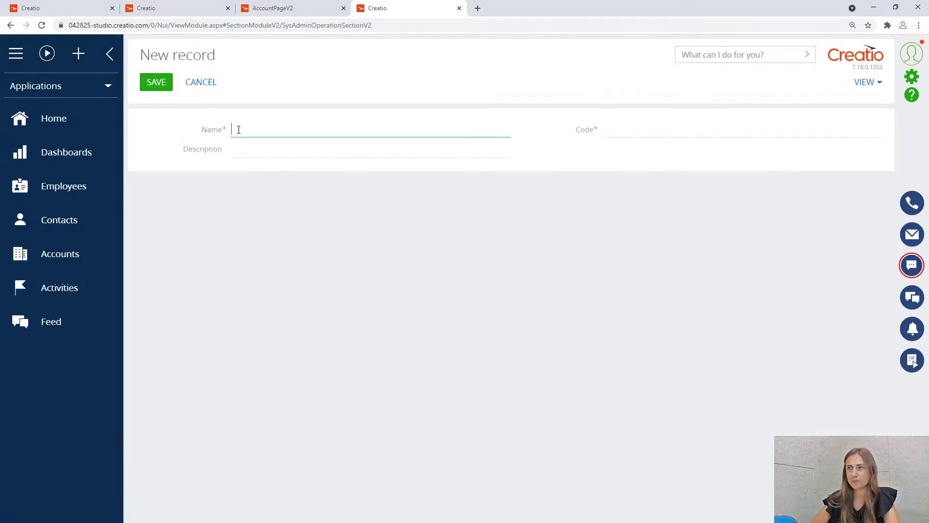
{"action": "type", "text": "Can access Contact info tab"}
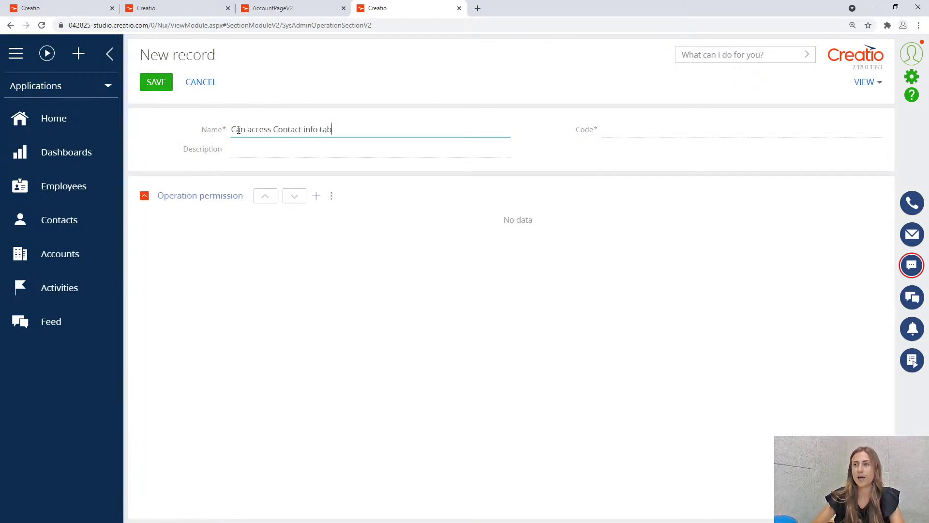
{"action": "left_click", "coordinate": [643, 130]}
{"action": "type", "text": "CanAccessContactIn"}
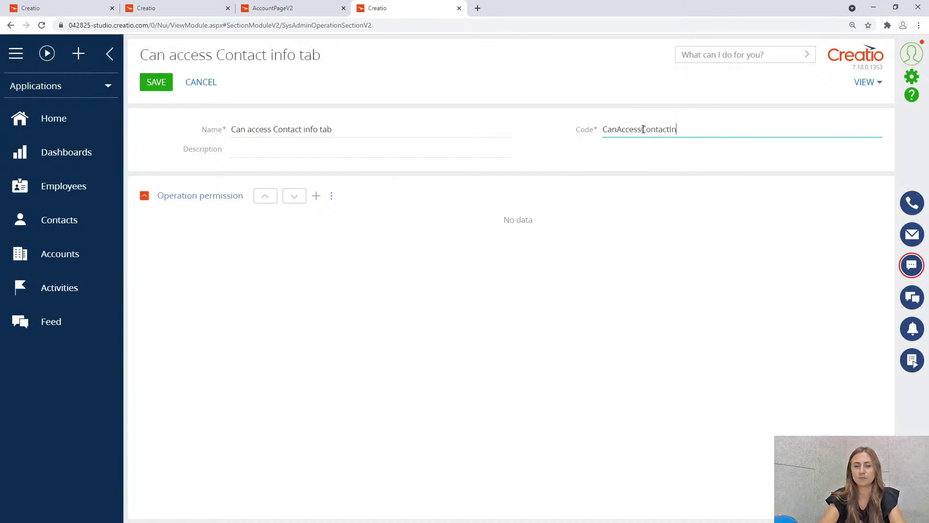
{"action": "key", "text": "BackSpace"}
{"action": "key", "text": "BackSpace"}
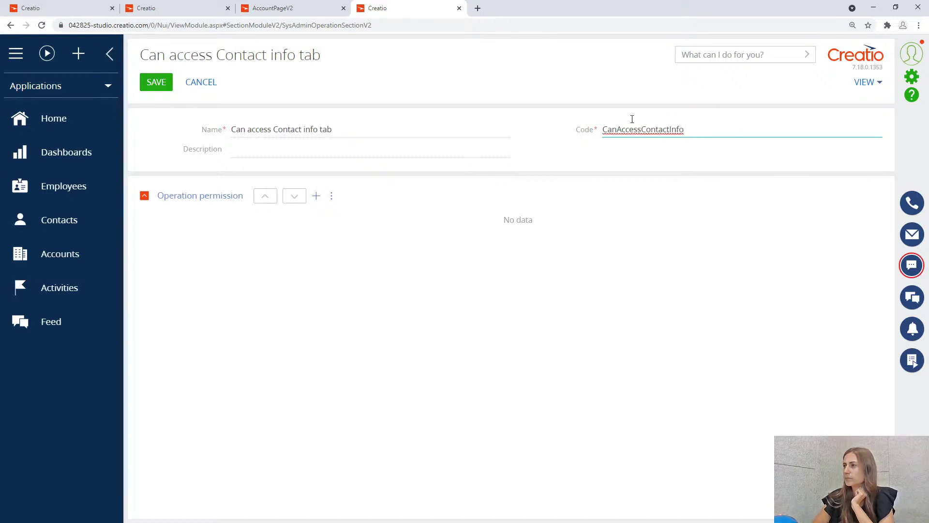
{"action": "left_click", "coordinate": [155, 82]}
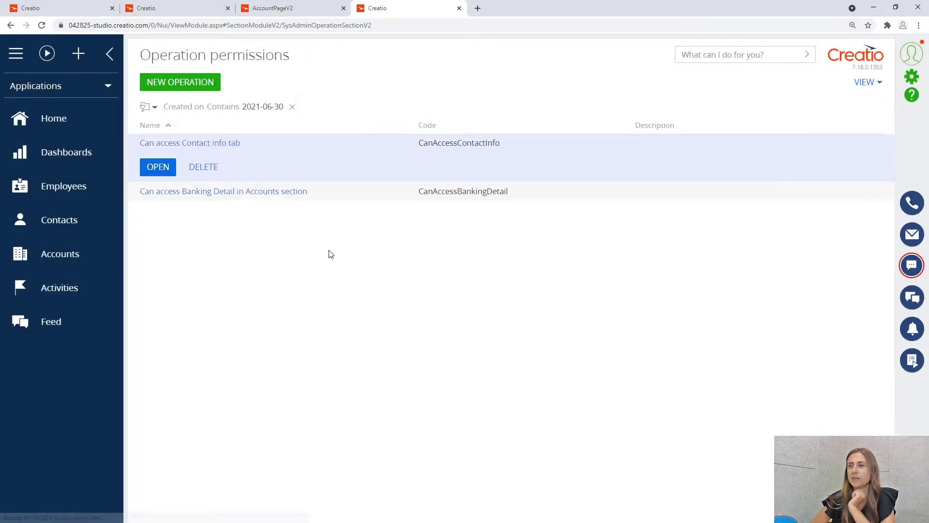
Open Advanced settings from the System Designer.
{"action": "left_click", "coordinate": [913, 77]}
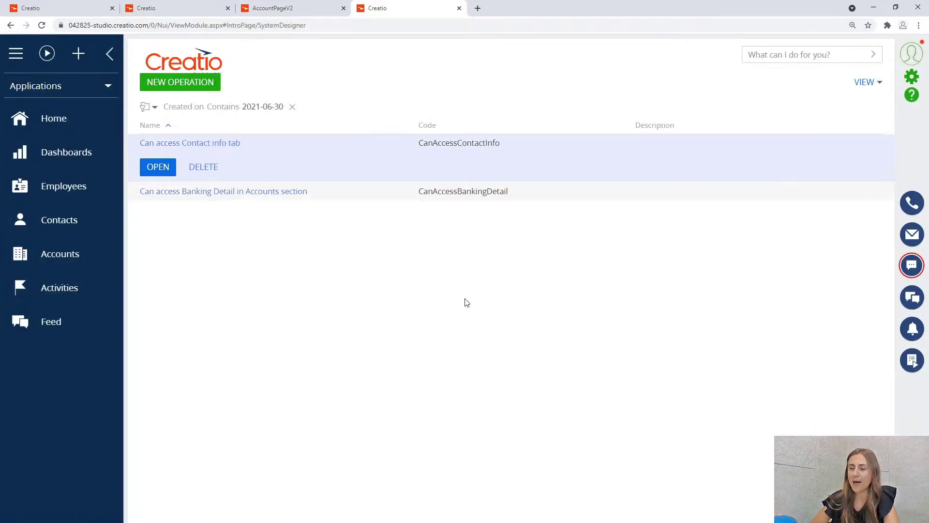
{"action": "scroll", "coordinate": [458, 292], "scroll_direction": "down", "scroll_amount": 12}
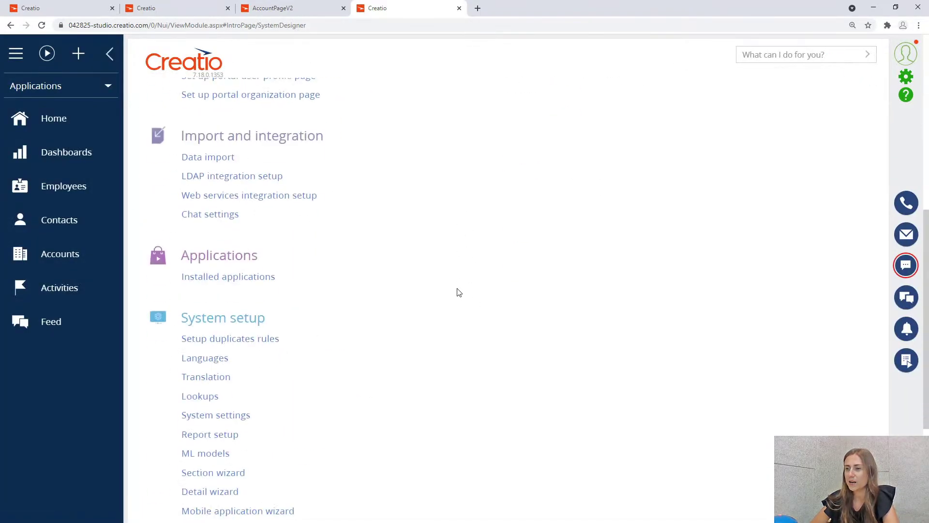
{"action": "left_click", "coordinate": [232, 482]}
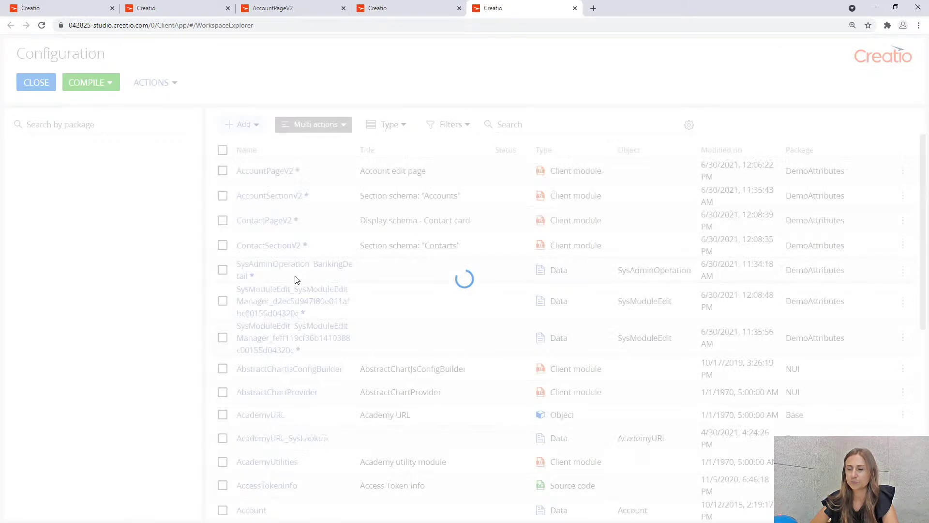
In the DemoAttributes package, create a SysAdminOperation data binding including the Created on column.
{"action": "left_click", "coordinate": [141, 190]}
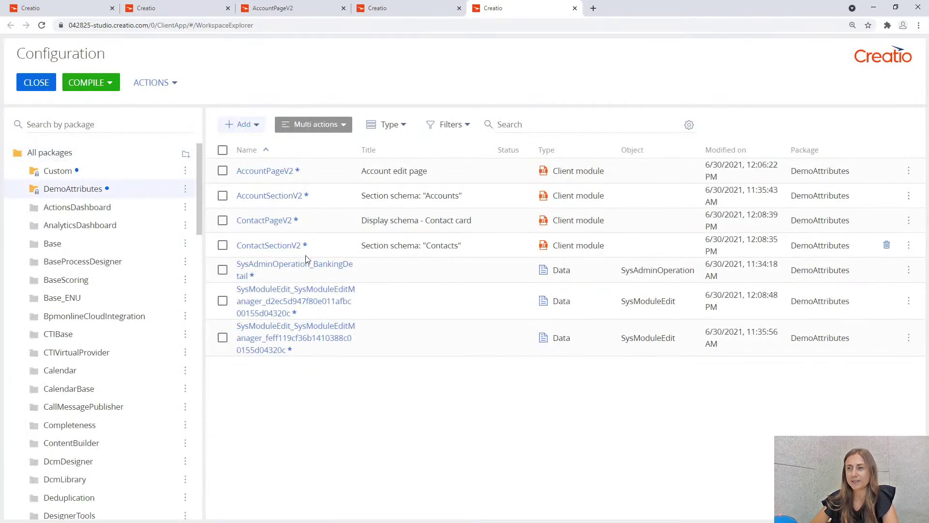
{"action": "left_click", "coordinate": [250, 125]}
{"action": "left_click", "coordinate": [279, 407]}
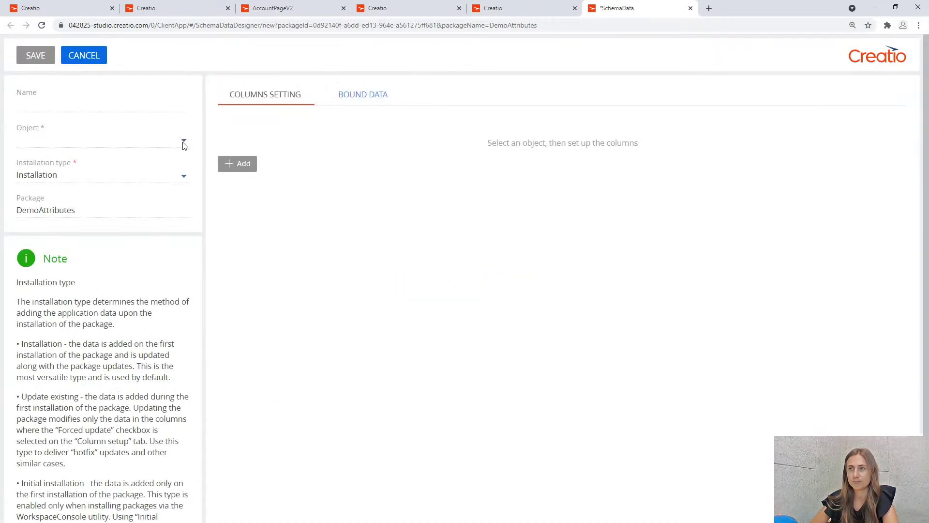
{"action": "left_click", "coordinate": [159, 138]}
{"action": "type", "text": "sy"}
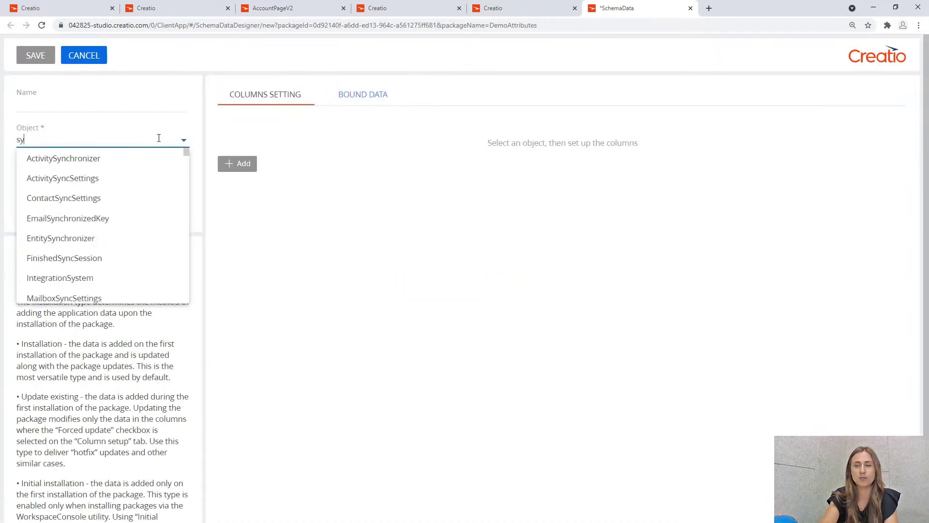
{"action": "type", "text": "sad"}
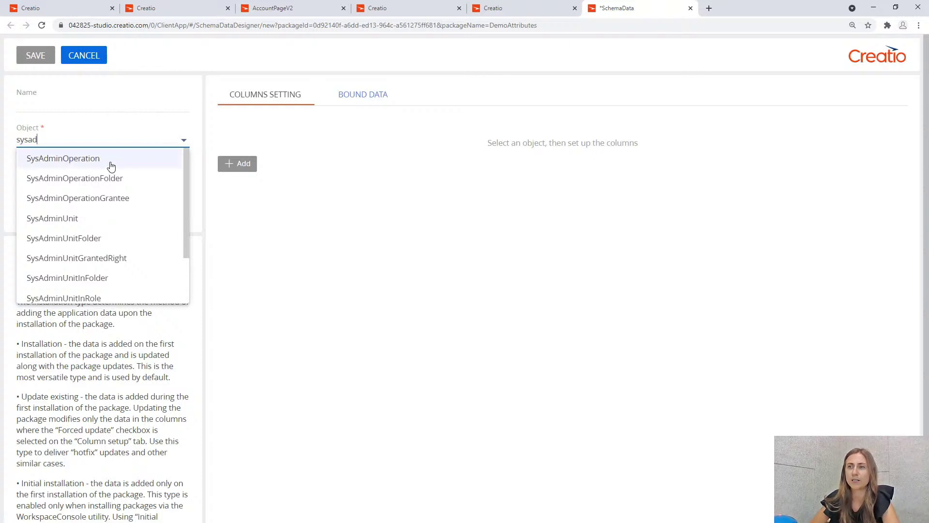
{"action": "left_click", "coordinate": [111, 166]}
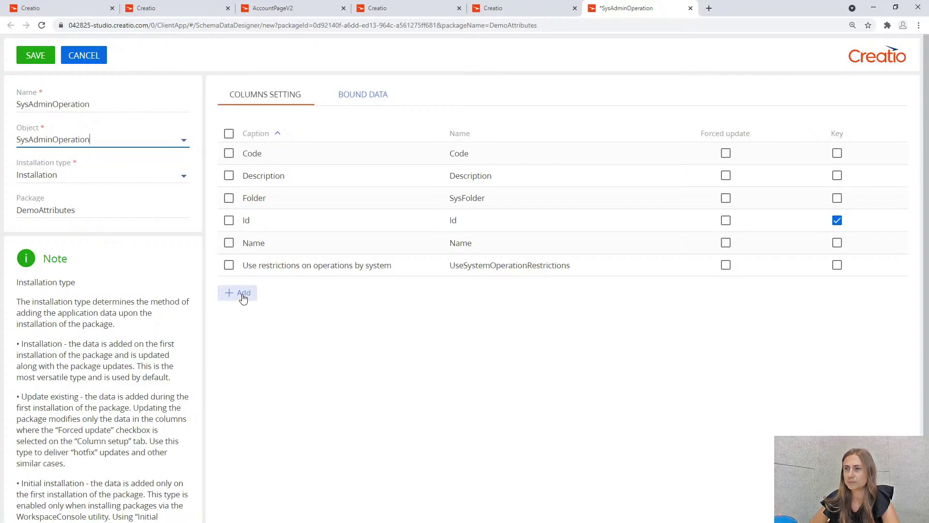
{"action": "left_click", "coordinate": [242, 297]}
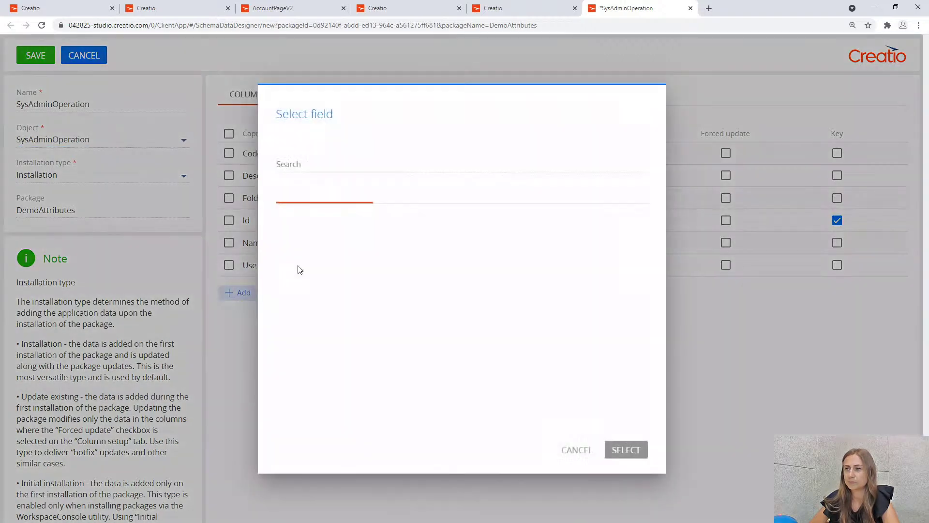
{"action": "left_click", "coordinate": [357, 238]}
{"action": "left_click", "coordinate": [626, 450]}
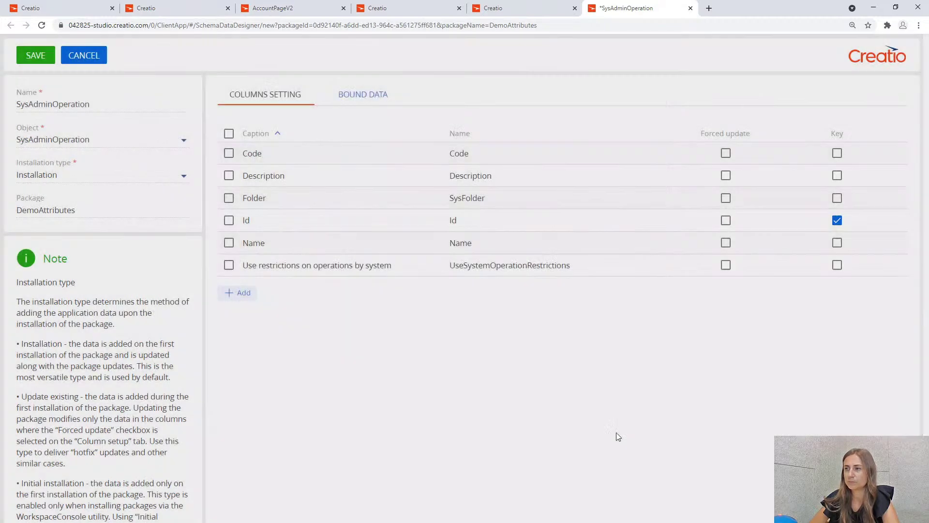
Bind the Can access Contact info tab operation record, sorting operations newest first.
{"action": "left_click", "coordinate": [362, 100]}
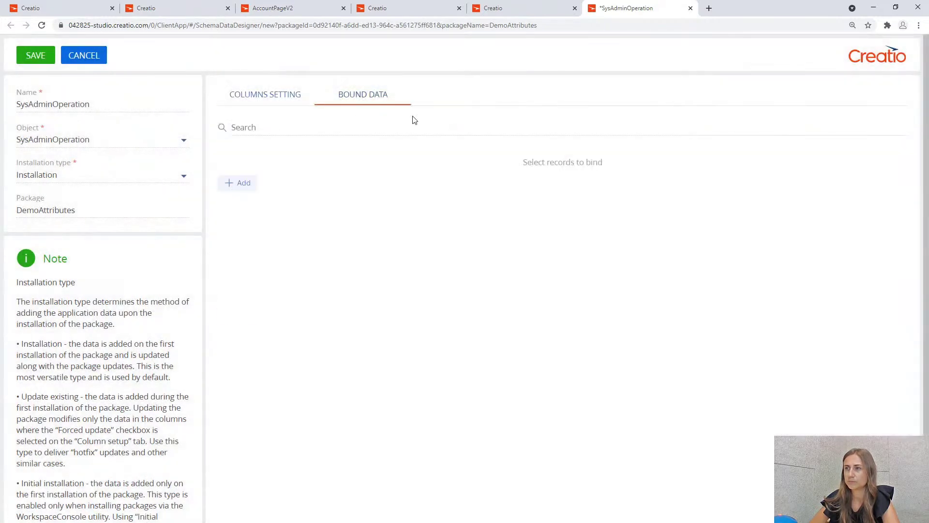
{"action": "left_click", "coordinate": [246, 184]}
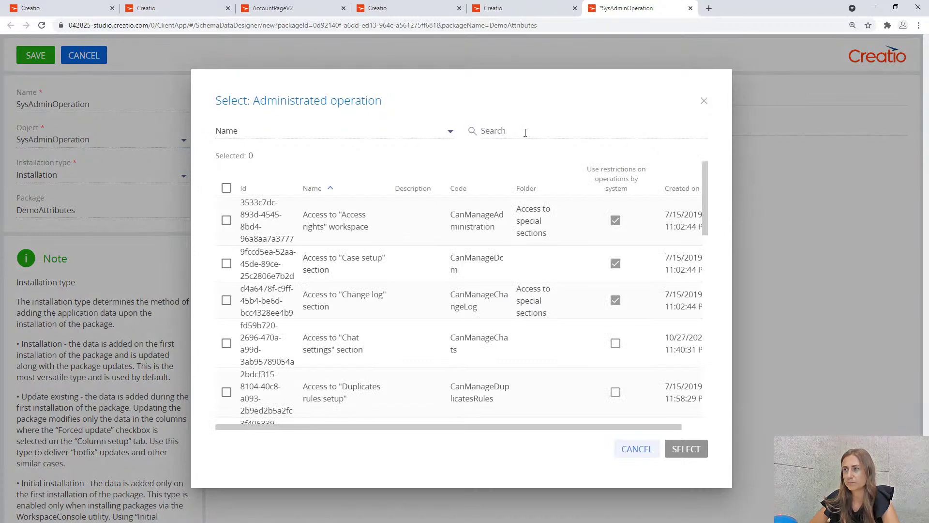
{"action": "left_click", "coordinate": [686, 188]}
{"action": "left_click", "coordinate": [684, 189]}
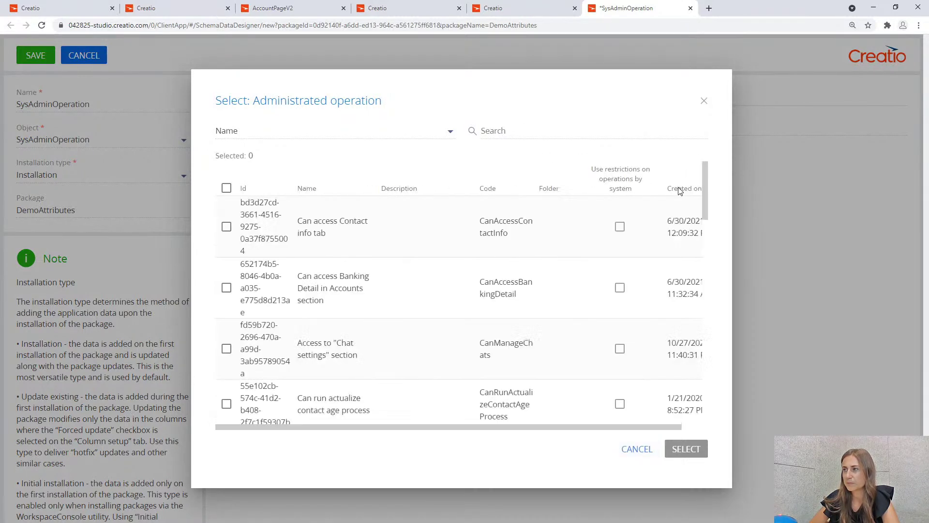
{"action": "left_click", "coordinate": [226, 227]}
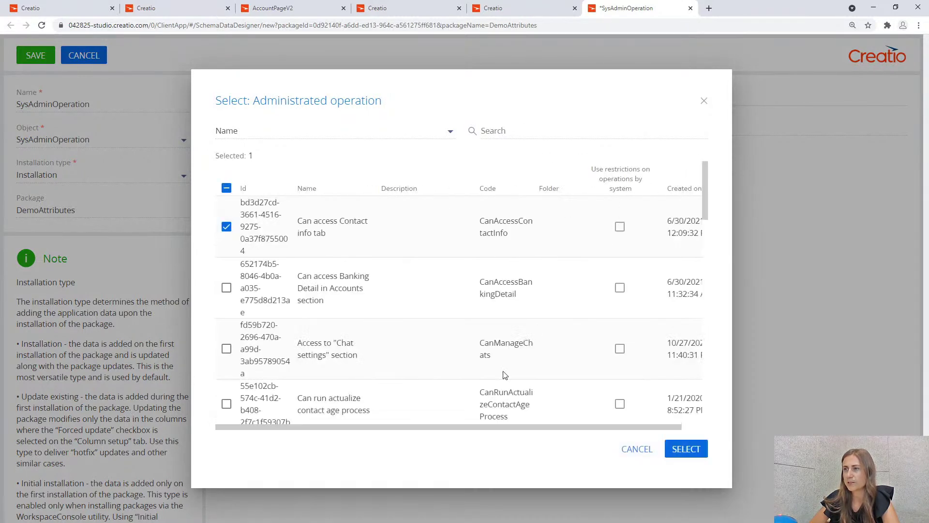
{"action": "left_click", "coordinate": [686, 449]}
Rename the binding to SysAdminOperation_ContactInfoAccess, save it, and close it.
{"action": "left_click", "coordinate": [157, 108]}
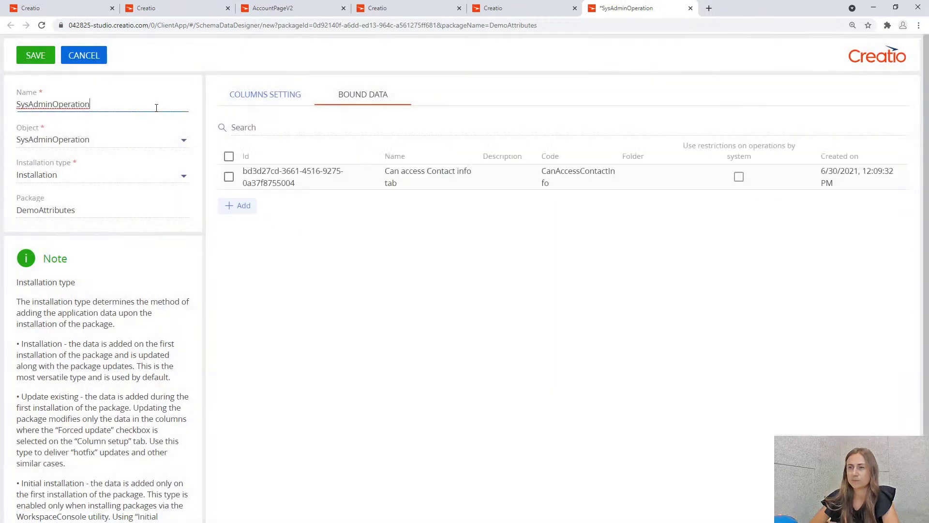
{"action": "type", "text": "_con"}
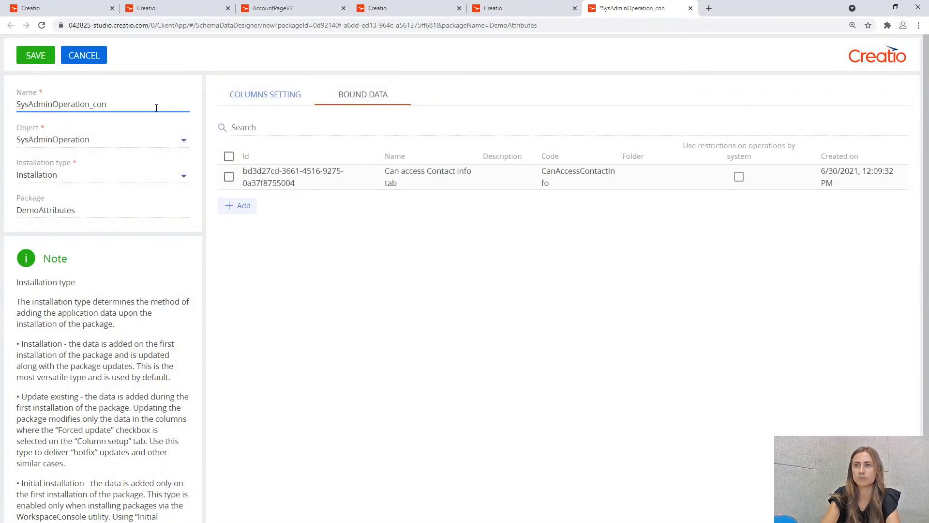
{"action": "type", "text": "tactIn"}
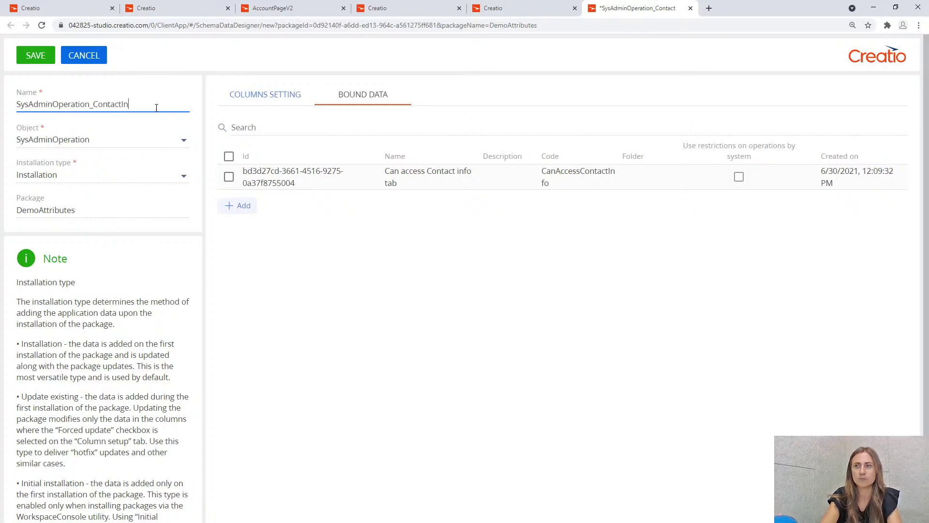
{"action": "type", "text": "foAccess"}
{"action": "left_click", "coordinate": [36, 55]}
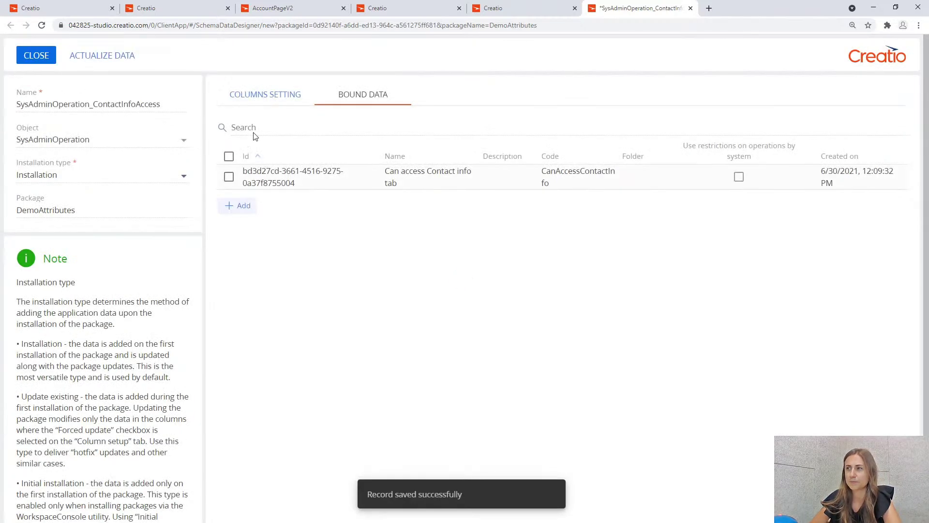
{"action": "left_click", "coordinate": [43, 57]}
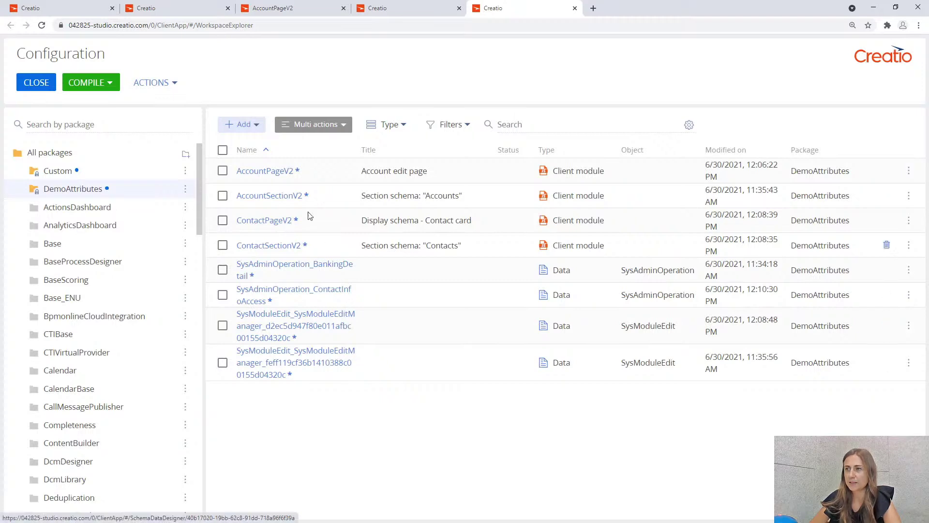
Open ContactPageV2 and paste RightUtilities from AccountPageV2 into its define dependency array.
{"action": "left_click", "coordinate": [270, 221]}
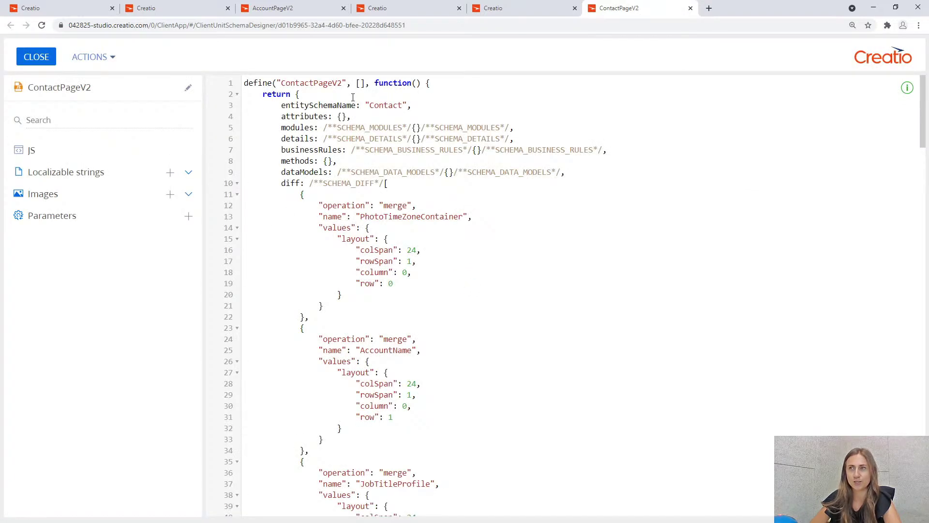
{"action": "left_click", "coordinate": [299, 9]}
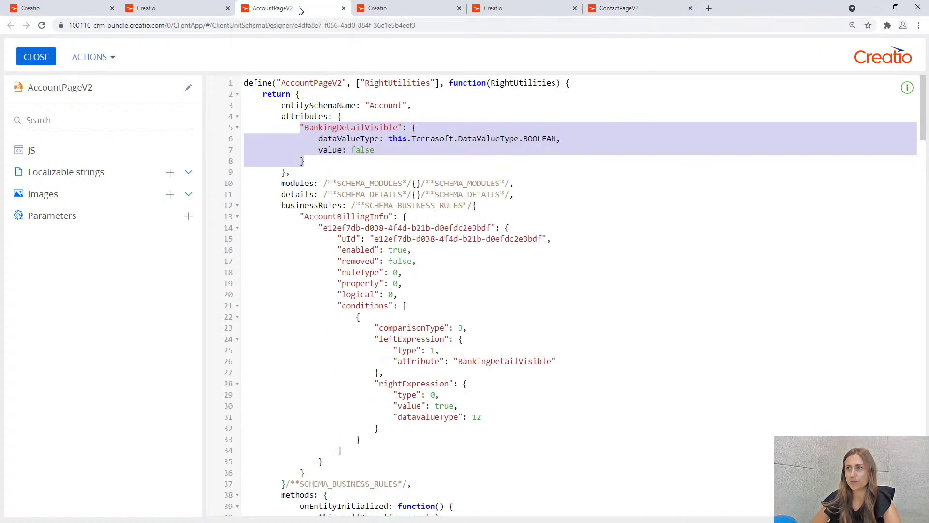
{"action": "left_click", "coordinate": [388, 83]}
{"action": "left_click_drag", "start_coordinate": [361, 82], "coordinate": [435, 83]}
{"action": "key", "text": "ctrl+c"}
{"action": "left_click", "coordinate": [619, 9]}
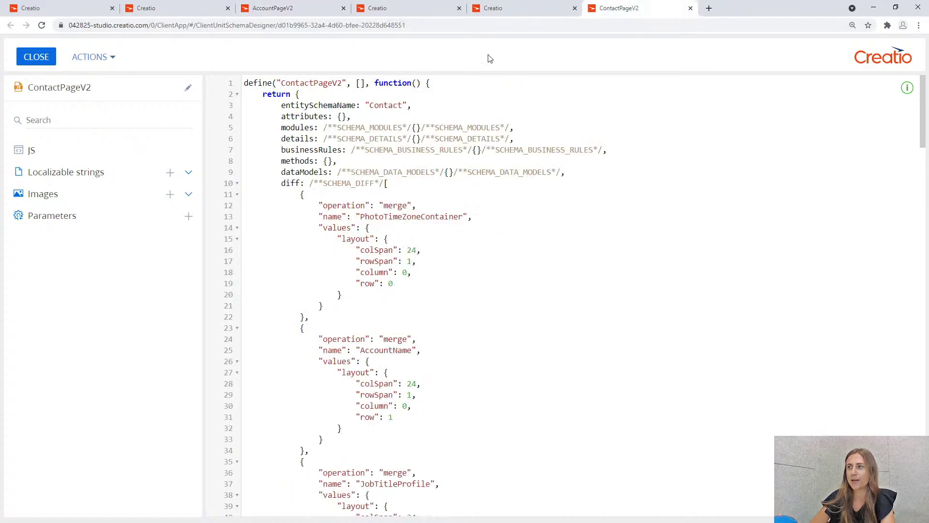
{"action": "key", "text": "ctrl+v"}
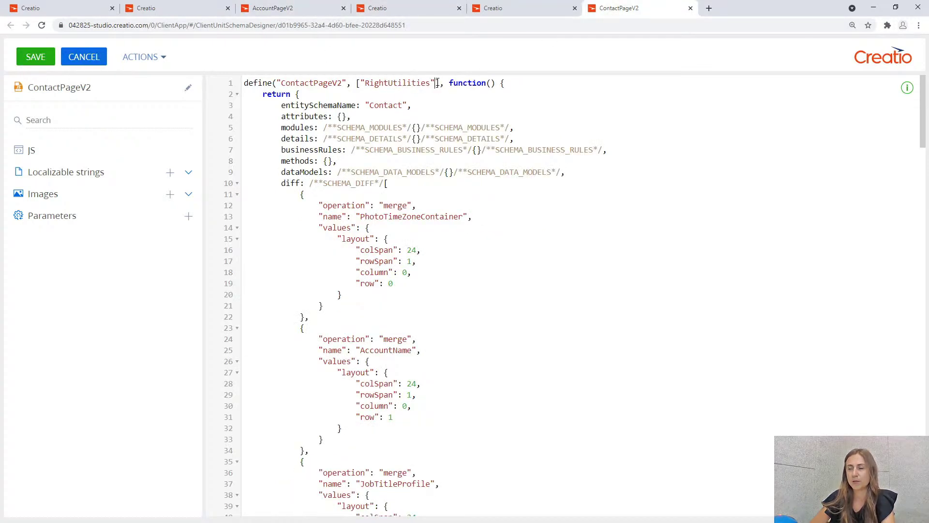
Add RightUtilities as a parameter of the ContactPageV2 module function.
{"action": "left_click", "coordinate": [334, 12]}
{"action": "left_click_drag", "start_coordinate": [491, 83], "coordinate": [557, 82]}
{"action": "key", "text": "ctrl+c"}
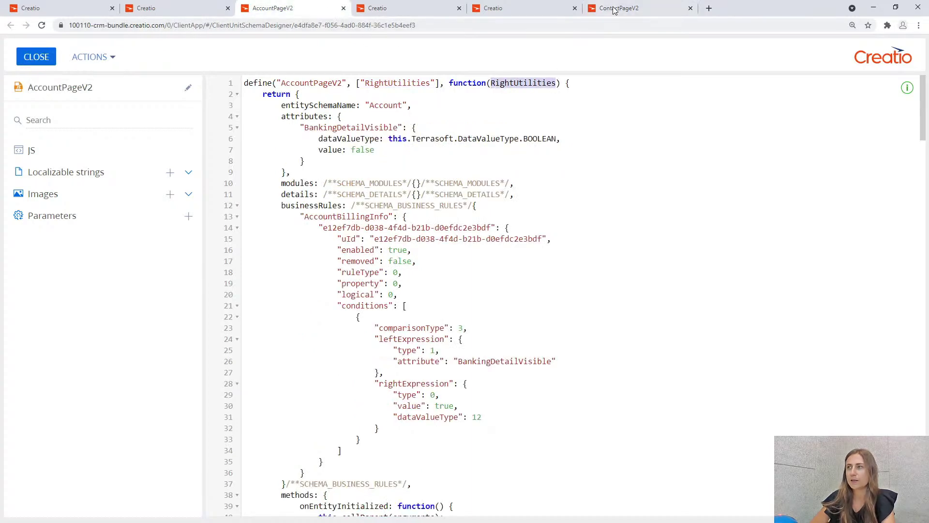
{"action": "left_click", "coordinate": [614, 10]}
{"action": "key", "text": "ctrl+v"}
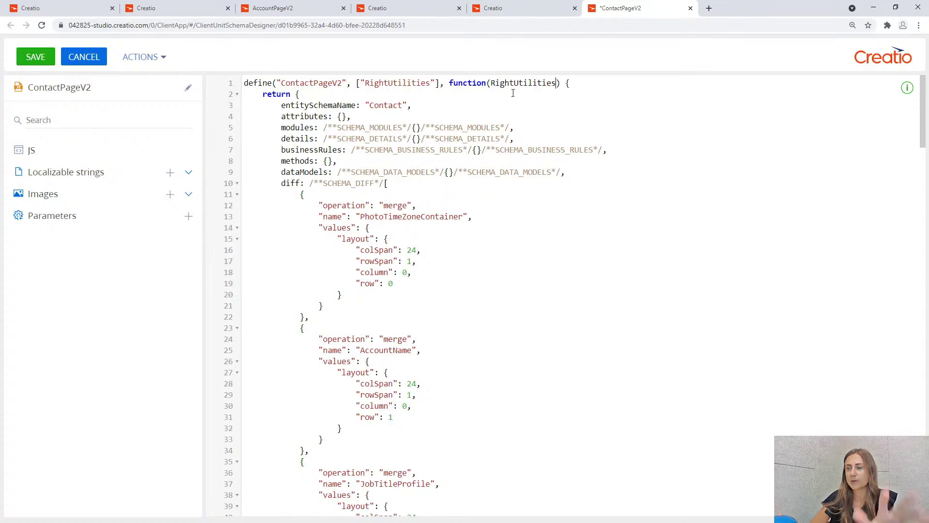
Copy the BankingDetailVisible attribute block from AccountPageV2.
{"action": "left_click", "coordinate": [305, 11]}
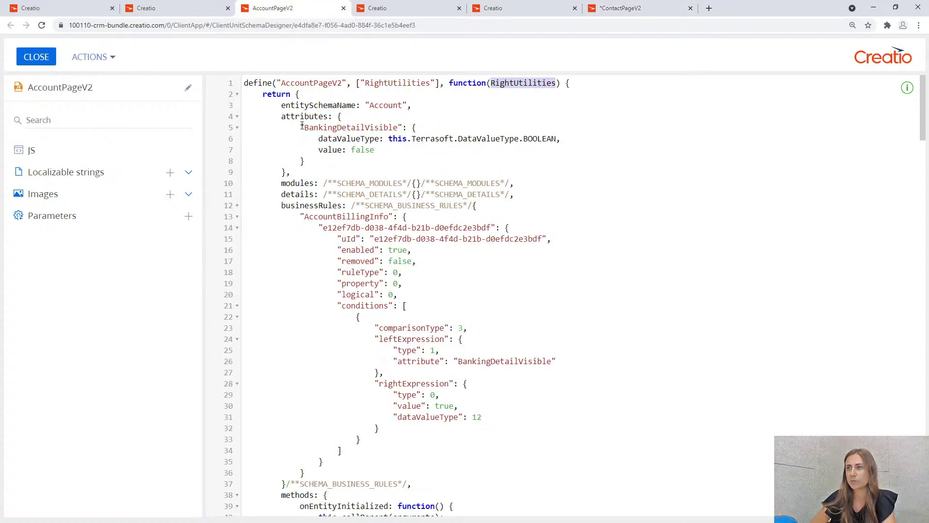
{"action": "left_click_drag", "start_coordinate": [301, 126], "coordinate": [316, 163]}
{"action": "left_click_drag", "start_coordinate": [318, 169], "coordinate": [318, 165]}
{"action": "key", "text": "ctrl+c"}
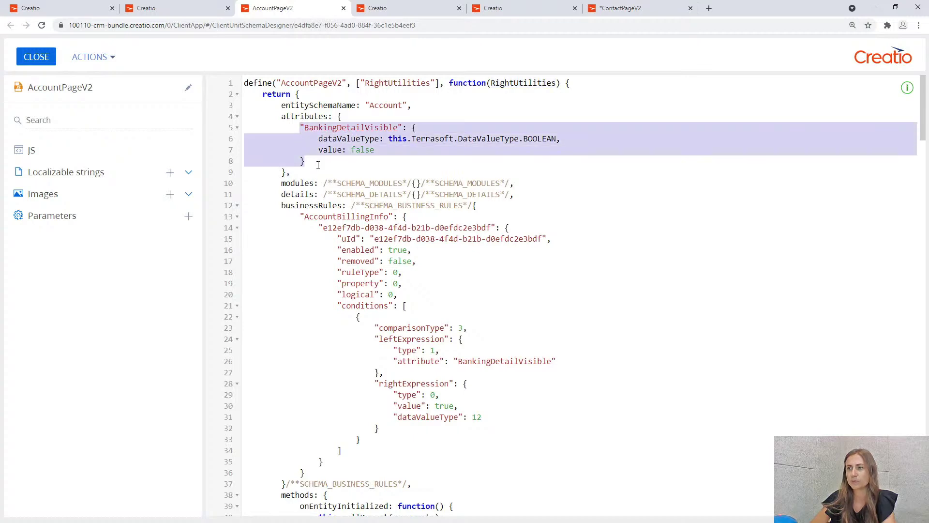
{"action": "left_click", "coordinate": [619, 9]}
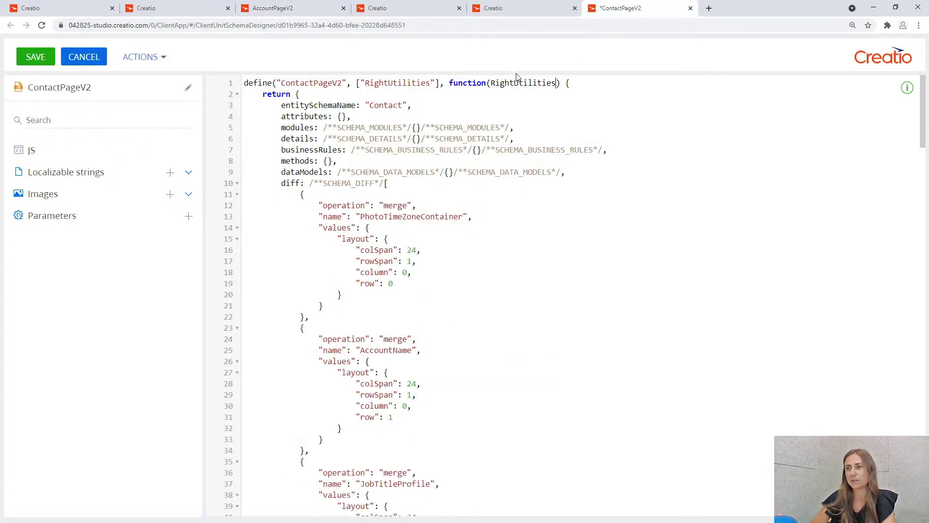
Paste the BankingDetailVisible block into attributes and rename its key to ContactInfoVisible.
{"action": "left_click", "coordinate": [343, 117]}
{"action": "key", "text": "Return"}
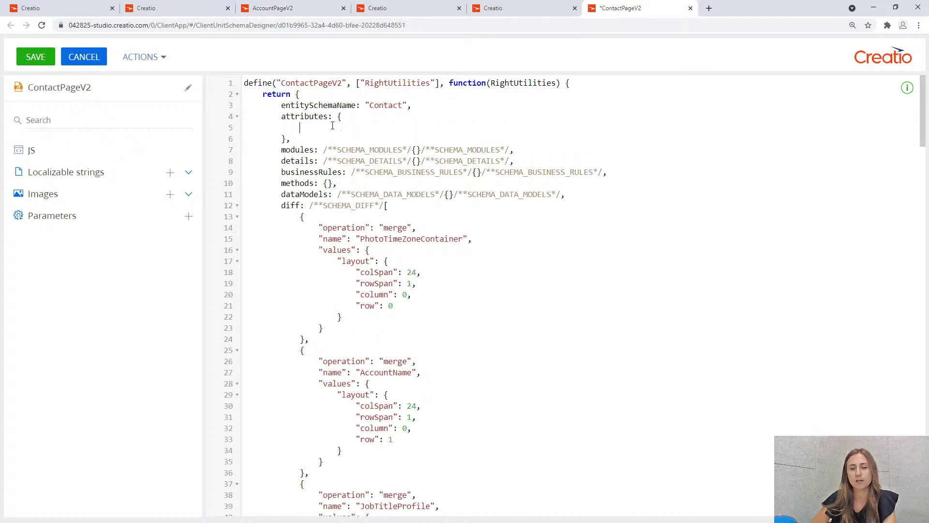
{"action": "key", "text": "ctrl+v"}
{"action": "left_click_drag", "start_coordinate": [304, 127], "coordinate": [362, 126]}
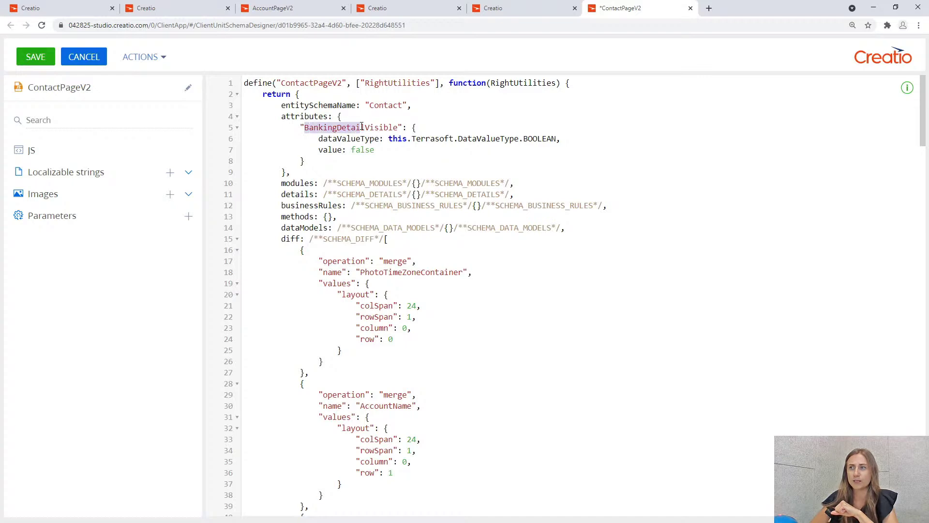
{"action": "type", "text": "Contact"}
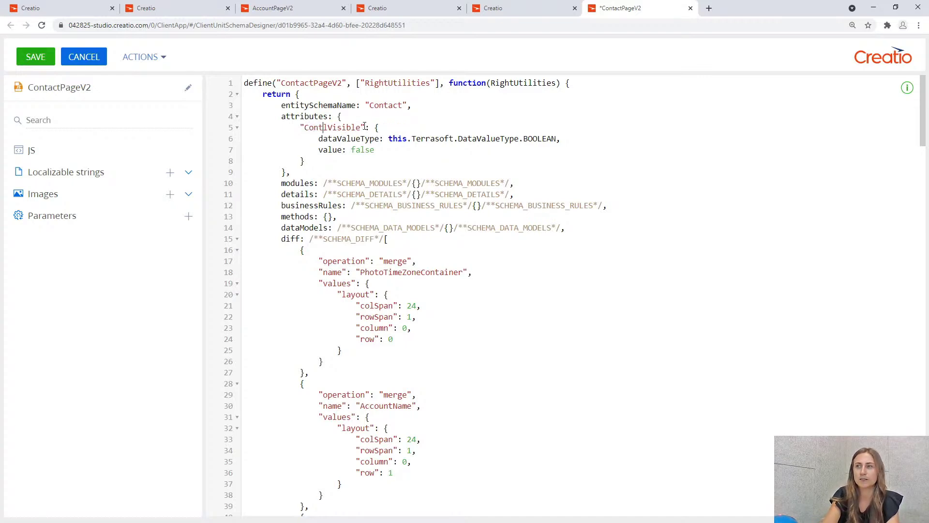
{"action": "type", "text": "Info"}
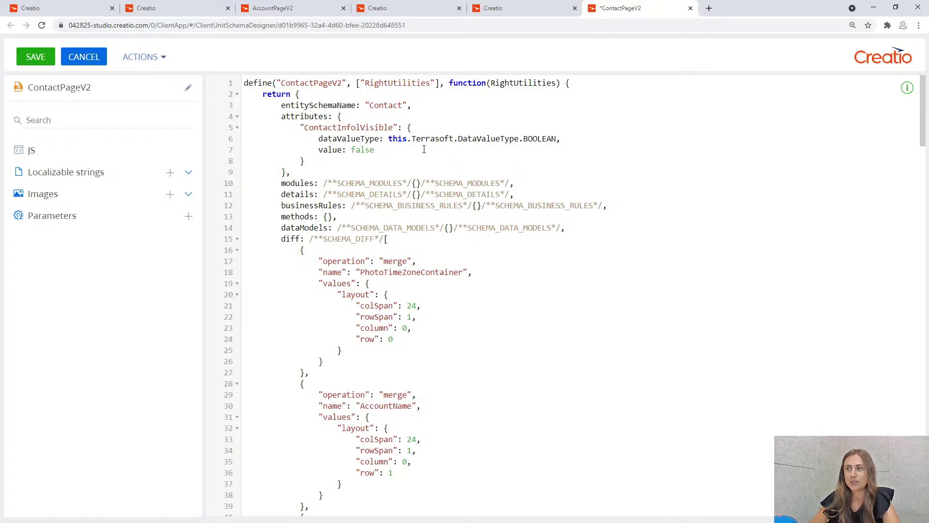
{"action": "left_click_drag", "start_coordinate": [304, 127], "coordinate": [396, 127]}
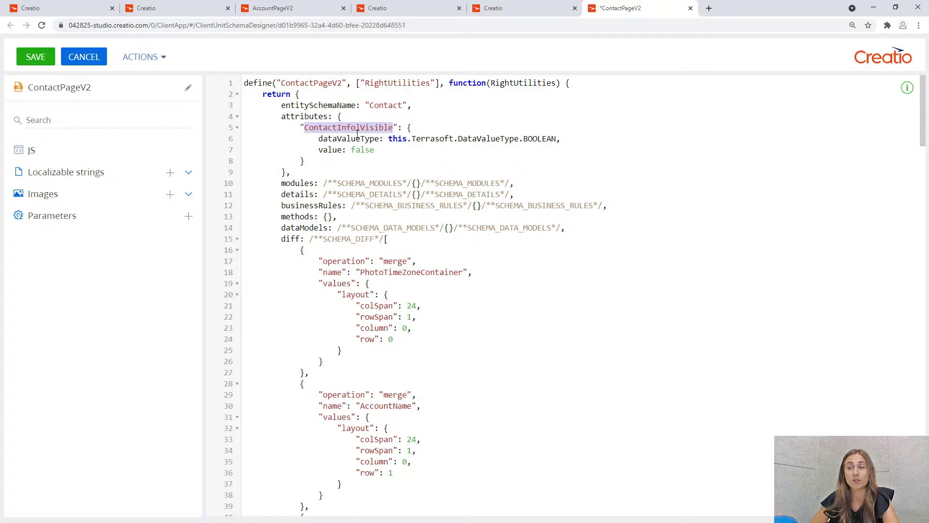
Copy AccountPageV2's three permission-check methods into ContactPageV2's methods.
{"action": "left_click", "coordinate": [311, 10]}
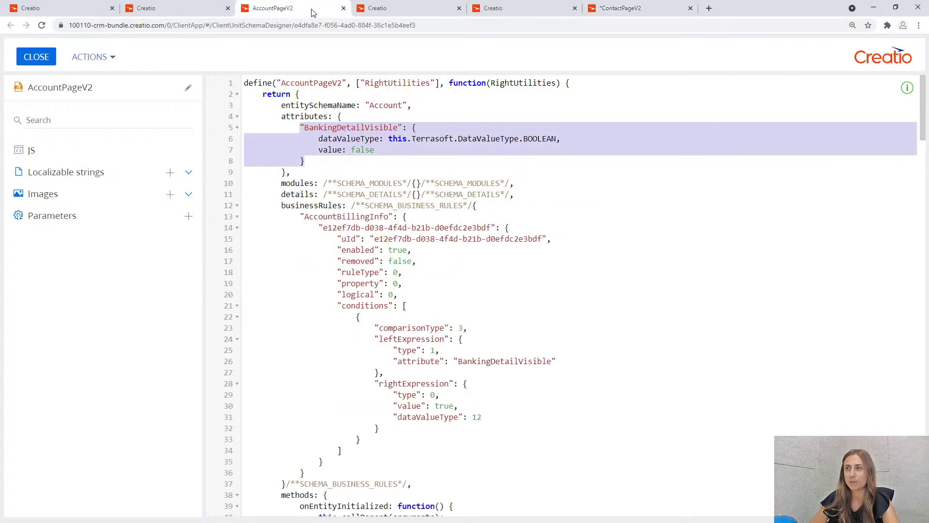
{"action": "scroll", "coordinate": [347, 222], "scroll_direction": "down", "scroll_amount": 7}
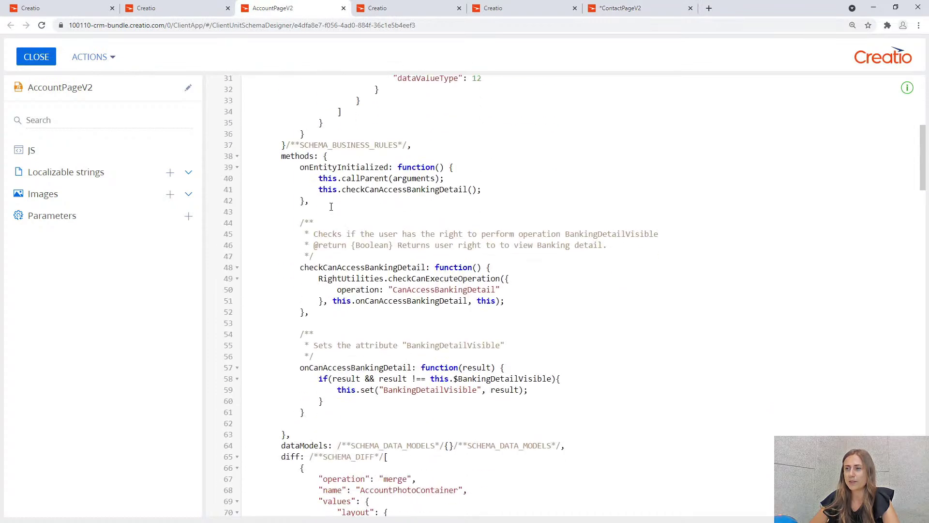
{"action": "left_click_drag", "start_coordinate": [301, 167], "coordinate": [317, 424]}
{"action": "key", "text": "ctrl+c"}
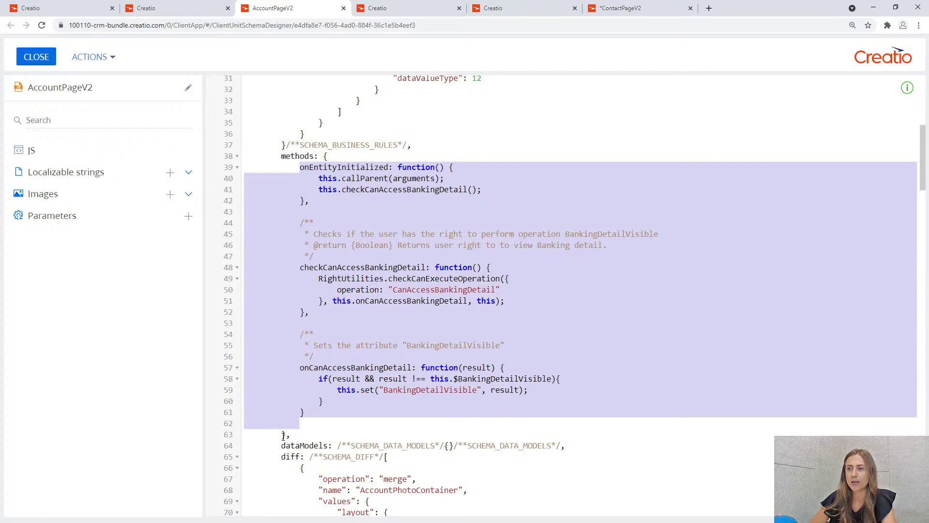
{"action": "left_click", "coordinate": [600, 6]}
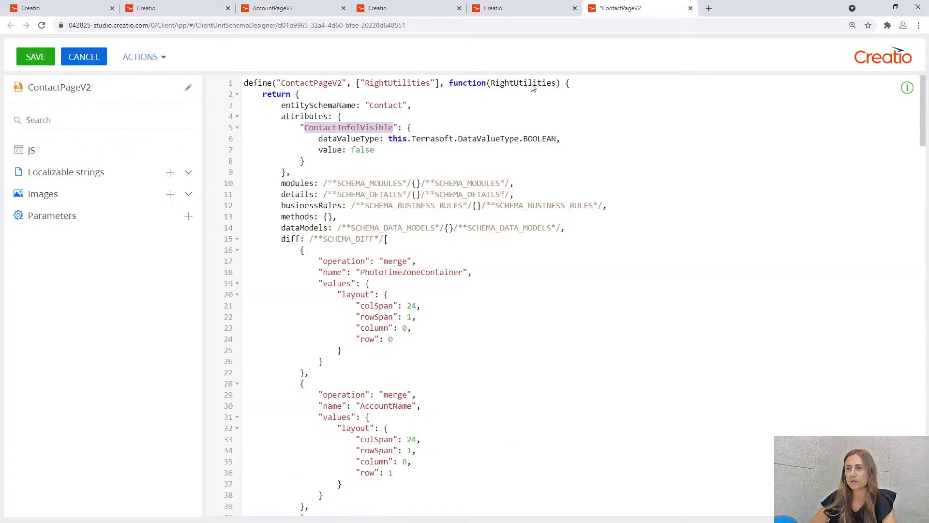
{"action": "left_click", "coordinate": [327, 220]}
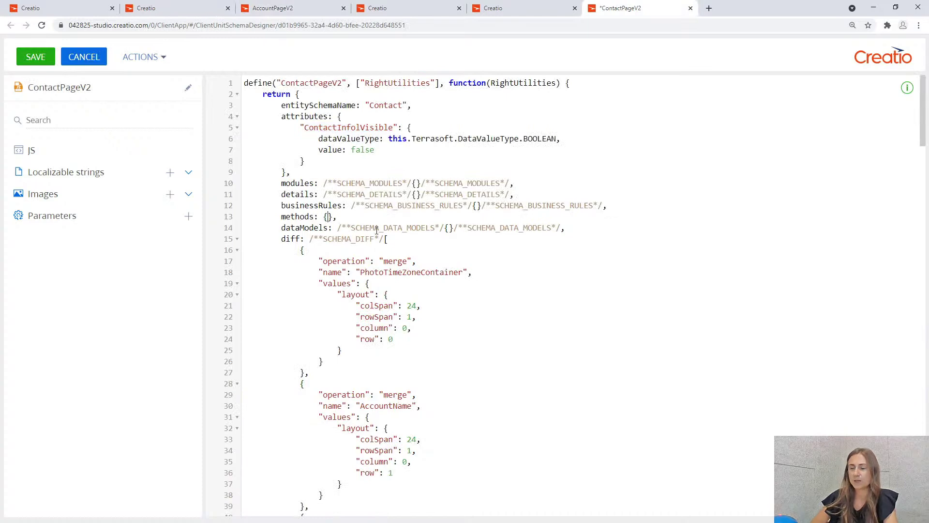
{"action": "key", "text": "Return"}
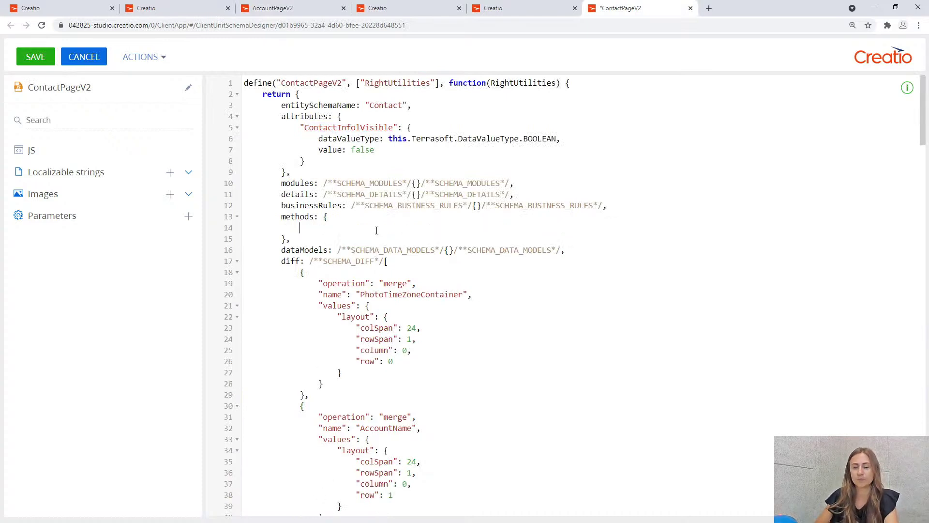
{"action": "key", "text": "ctrl+v"}
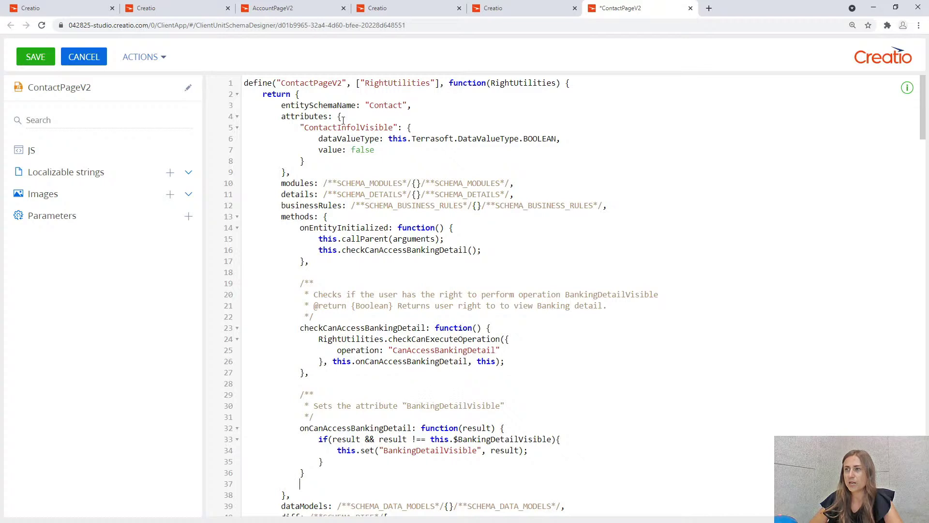
Replace BankingDetailVisible with ContactInfolVisible on lines 30, 33 and 34.
{"action": "left_click_drag", "start_coordinate": [304, 127], "coordinate": [393, 124]}
{"action": "key", "text": "ctrl+c"}
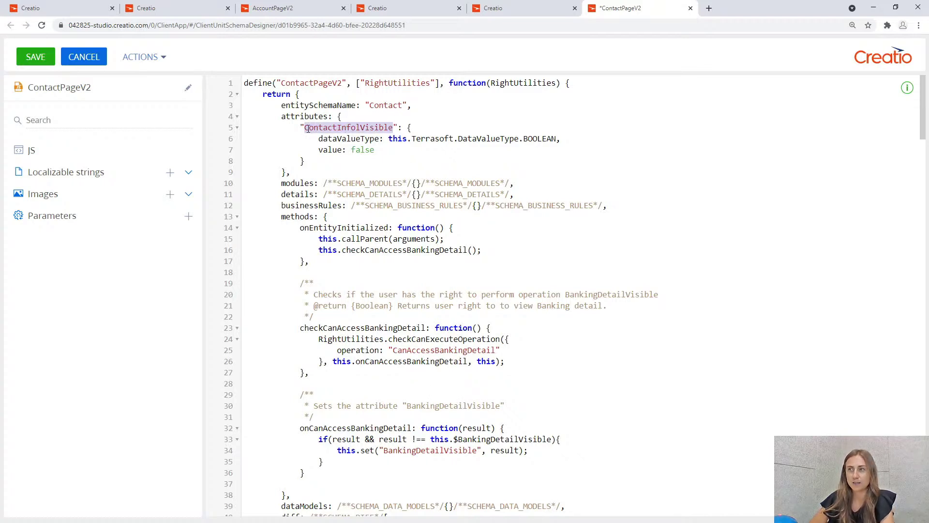
{"action": "scroll", "coordinate": [444, 259], "scroll_direction": "down", "scroll_amount": 1}
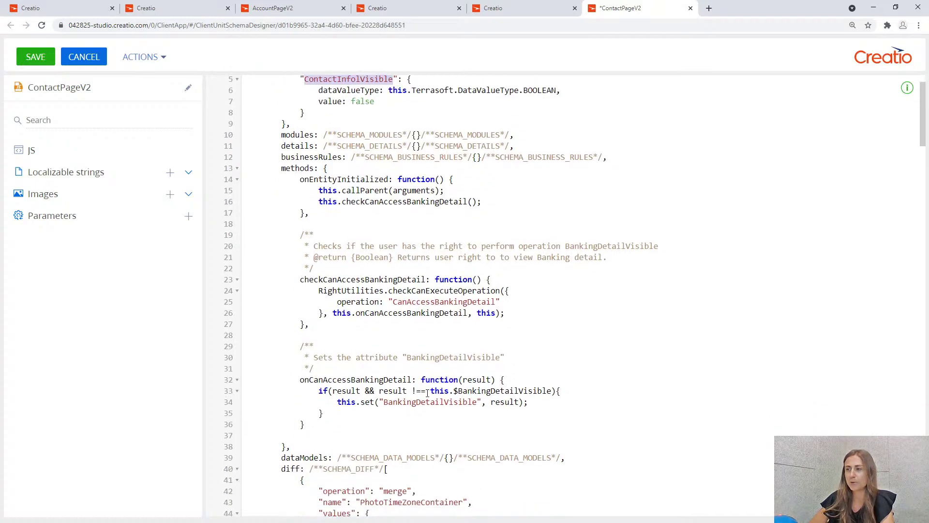
{"action": "scroll", "coordinate": [406, 403], "scroll_direction": "down", "scroll_amount": 1}
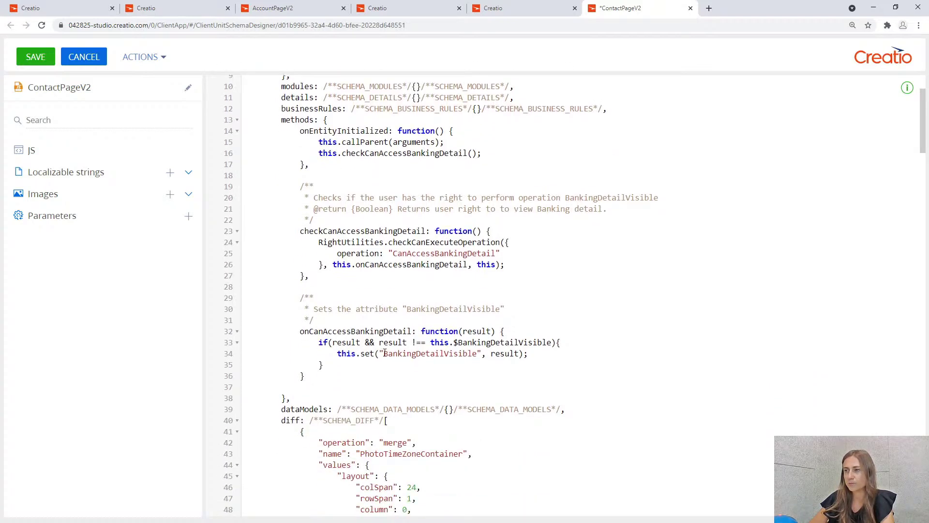
{"action": "left_click_drag", "start_coordinate": [383, 354], "coordinate": [475, 353]}
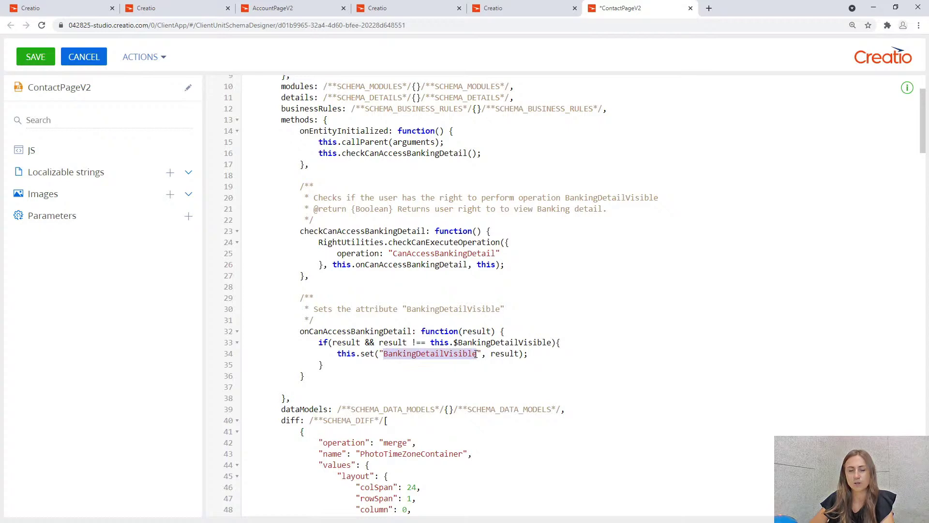
{"action": "key", "text": "ctrl+v"}
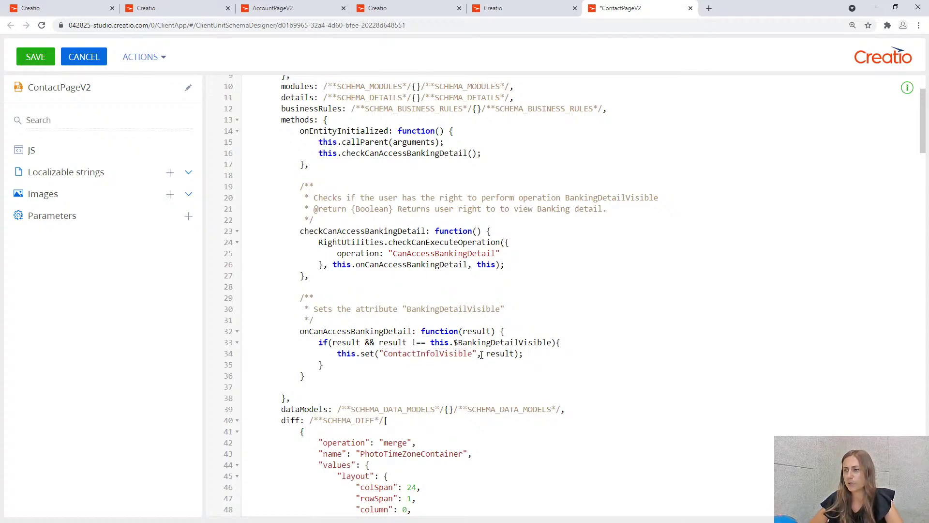
{"action": "left_click_drag", "start_coordinate": [458, 342], "coordinate": [552, 341]}
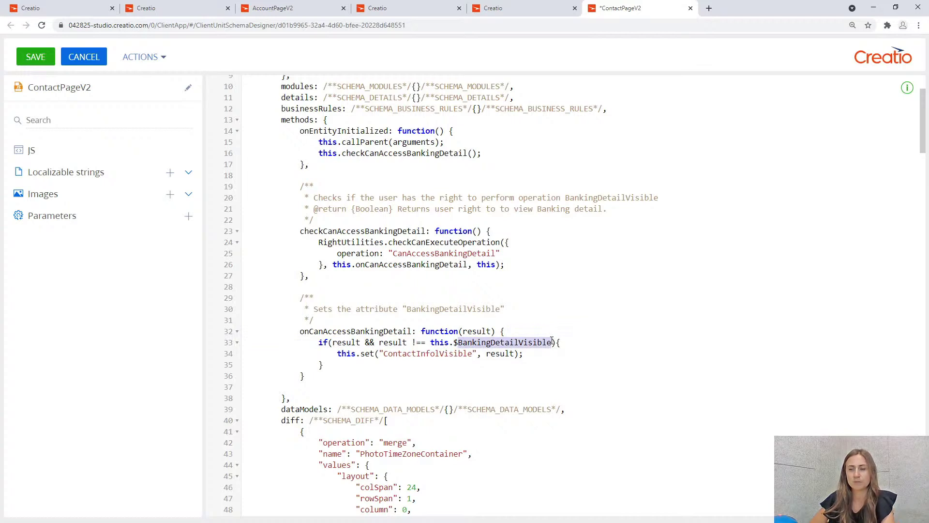
{"action": "key", "text": "ctrl+v"}
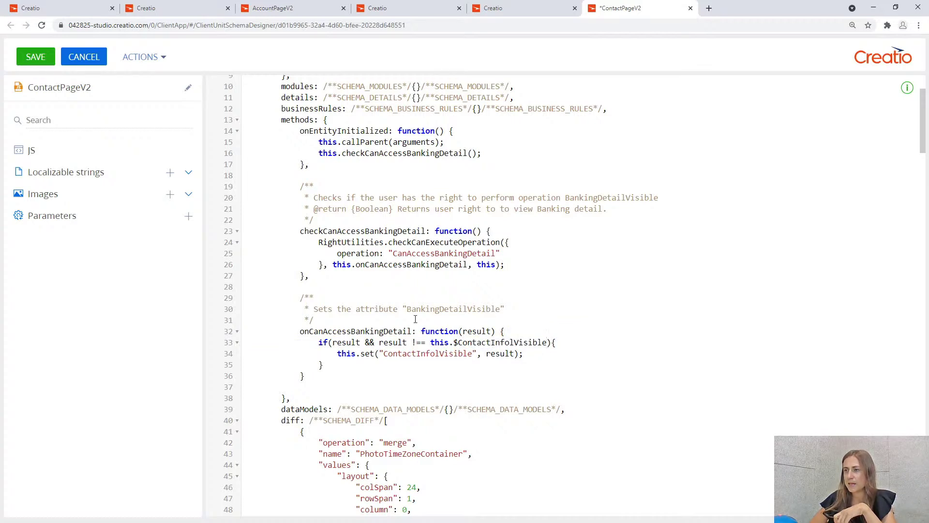
{"action": "left_click_drag", "start_coordinate": [406, 309], "coordinate": [500, 310]}
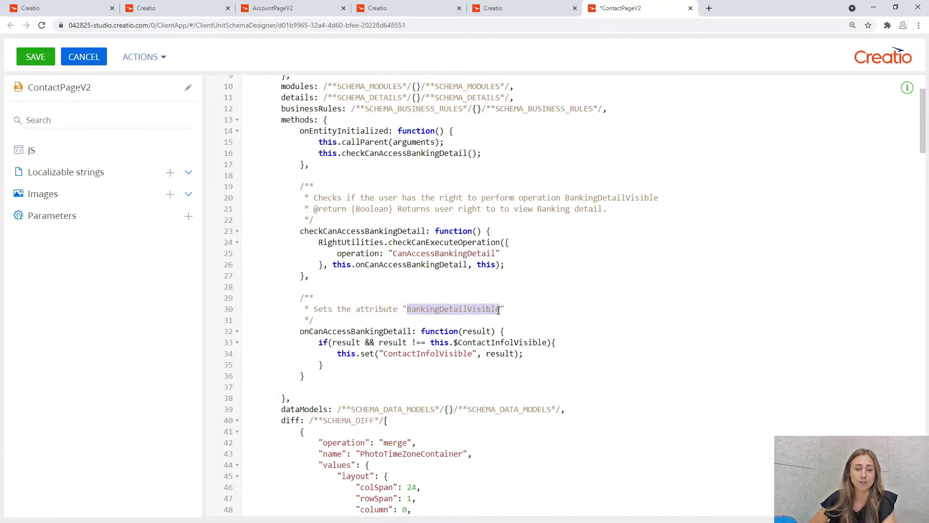
{"action": "key", "text": "ctrl+v"}
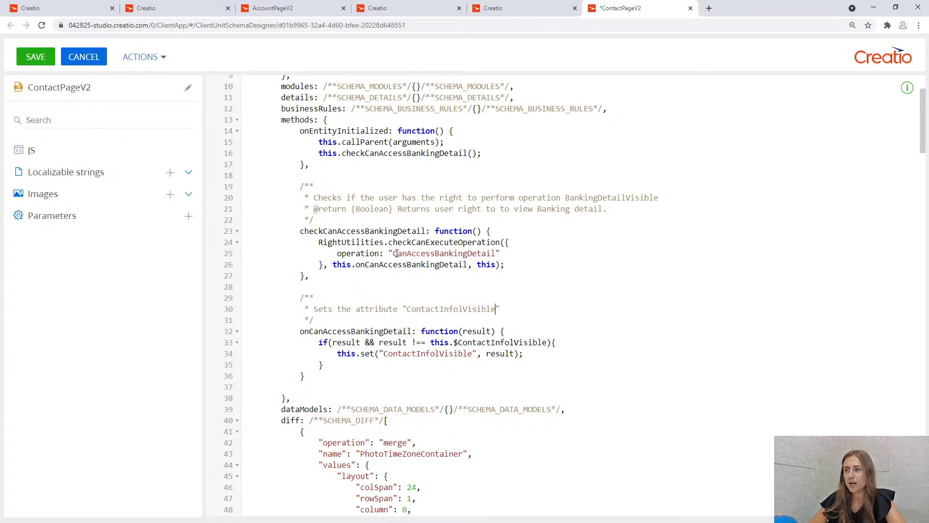
Replace CanAccessBankingDetail on line 25 with the CanAccessContactInfo code from Operation permissions.
{"action": "left_click_drag", "start_coordinate": [392, 253], "coordinate": [494, 253]}
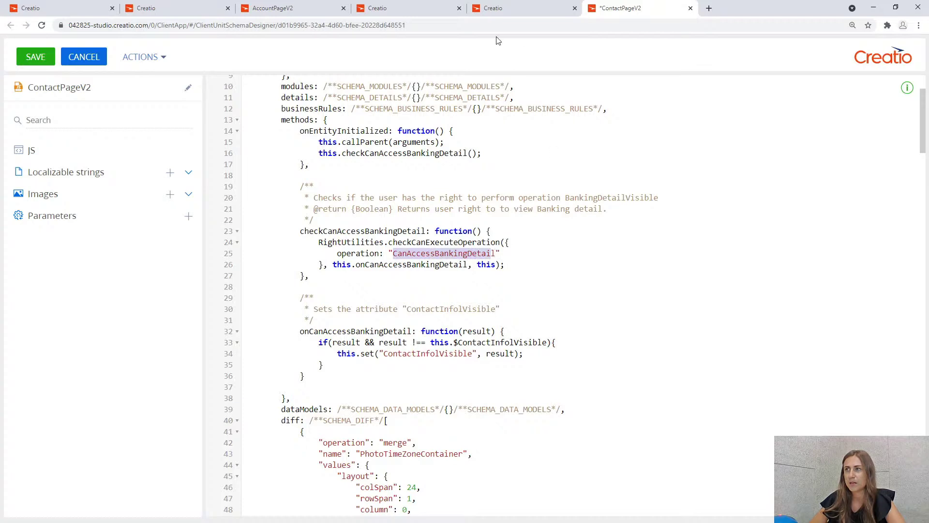
{"action": "left_click", "coordinate": [452, 6]}
{"action": "scroll", "coordinate": [286, 205], "scroll_direction": "up", "scroll_amount": 10}
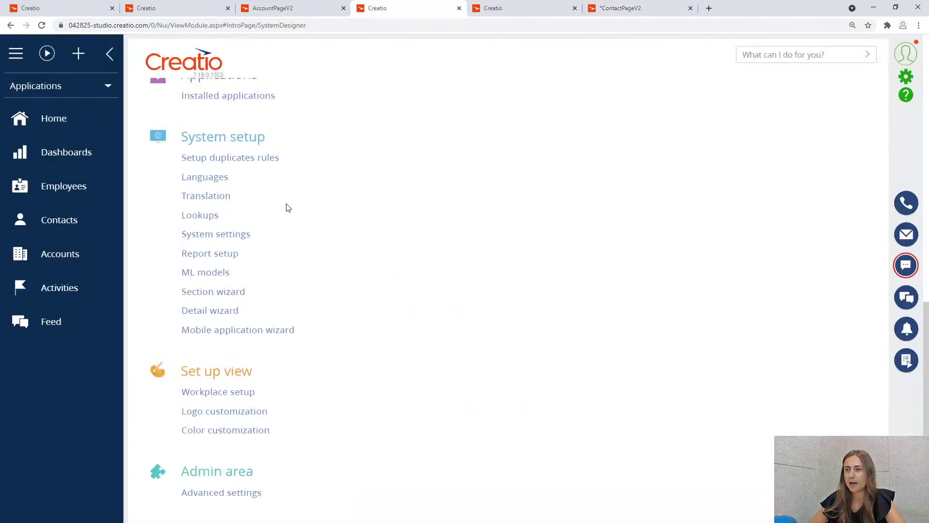
{"action": "left_click", "coordinate": [252, 201]}
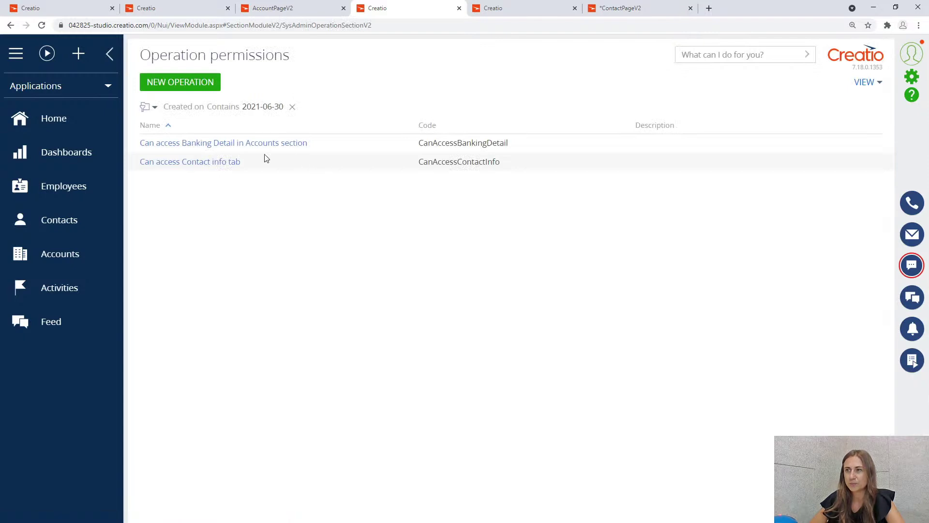
{"action": "left_click", "coordinate": [230, 163]}
{"action": "left_click_drag", "start_coordinate": [683, 129], "coordinate": [603, 131]}
{"action": "key", "text": "ctrl+c"}
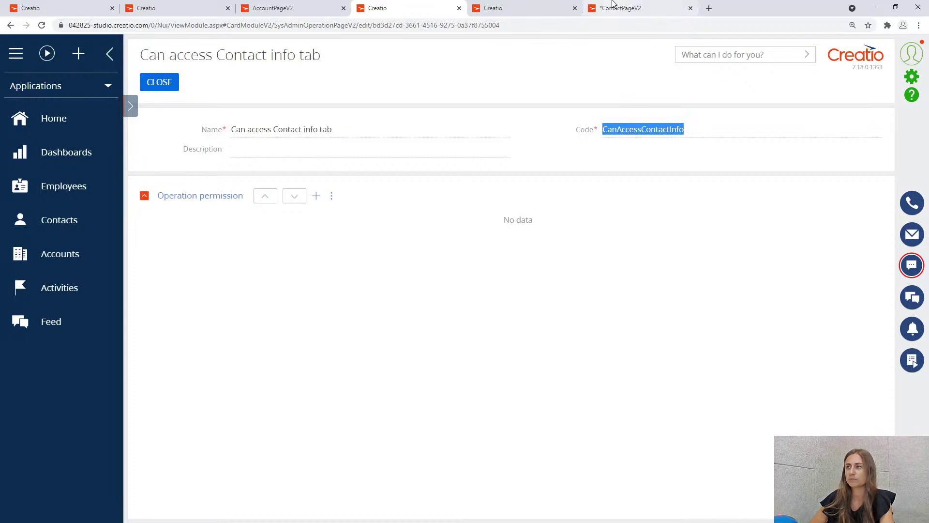
{"action": "left_click", "coordinate": [614, 8]}
{"action": "left_click", "coordinate": [396, 253]}
{"action": "left_click_drag", "start_coordinate": [393, 253], "coordinate": [496, 255]}
{"action": "key", "text": "ctrl+v"}
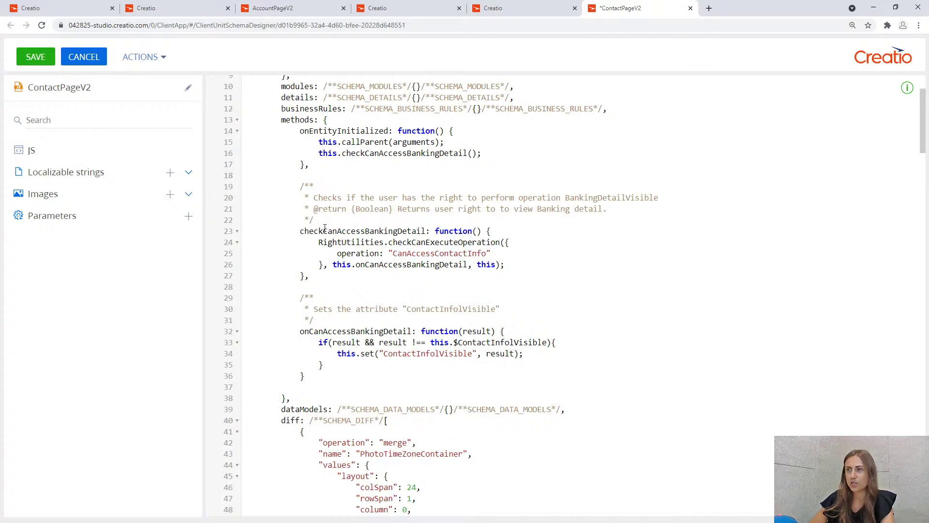
Rename the methods and calls on lines 16, 23, 26, 32 to checkCanAccessContactInfo/onCanAccessContactInfo.
{"action": "left_click_drag", "start_coordinate": [324, 229], "coordinate": [424, 232]}
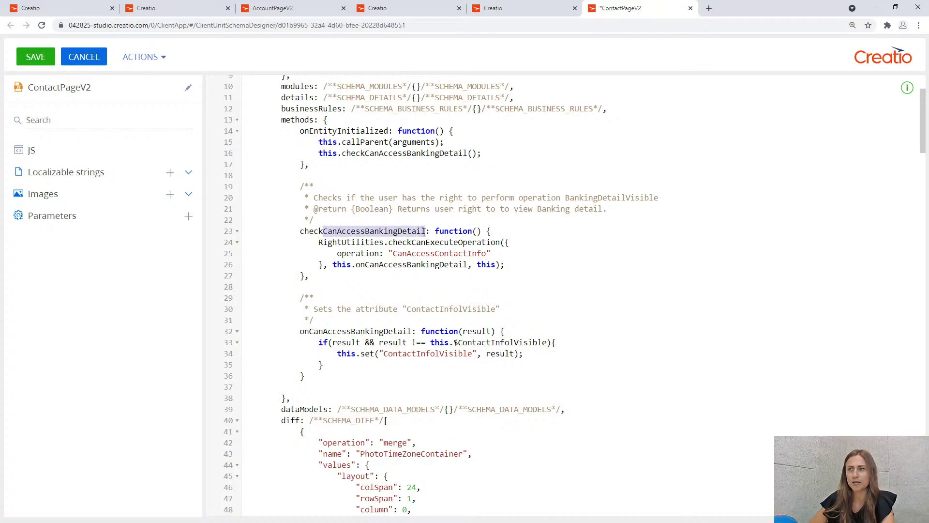
{"action": "key", "text": "ctrl+v"}
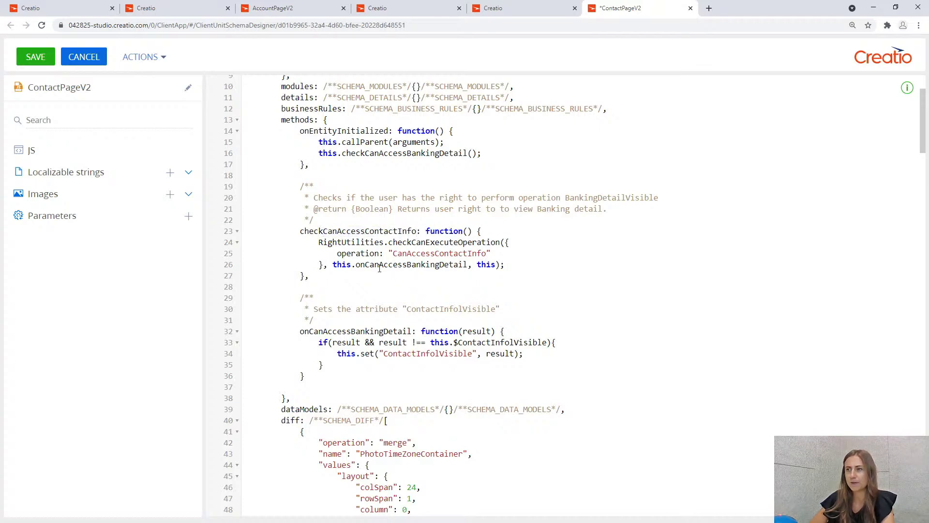
{"action": "left_click_drag", "start_coordinate": [367, 264], "coordinate": [468, 264]}
{"action": "key", "text": "ctrl+v"}
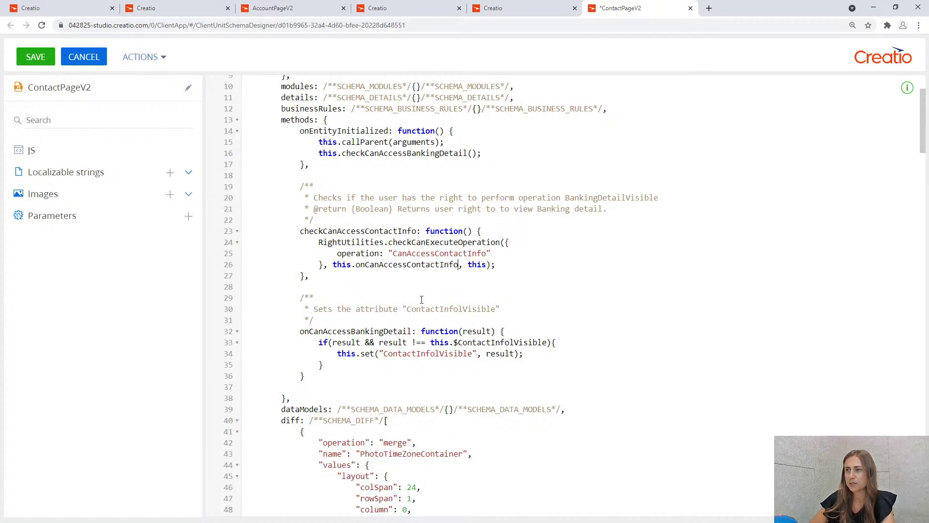
{"action": "left_click_drag", "start_coordinate": [309, 331], "coordinate": [413, 331]}
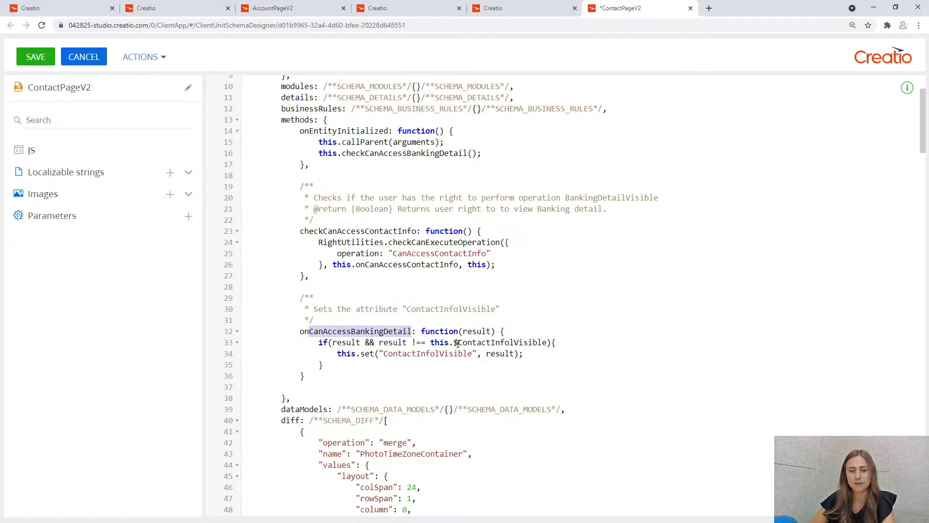
{"action": "key", "text": "ctrl+v"}
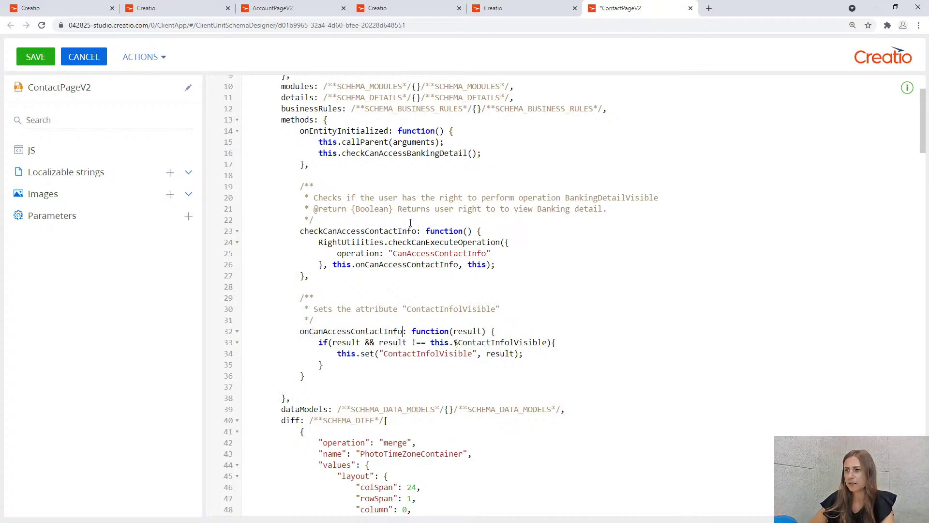
{"action": "left_click_drag", "start_coordinate": [365, 154], "coordinate": [470, 153]}
{"action": "key", "text": "ctrl+v"}
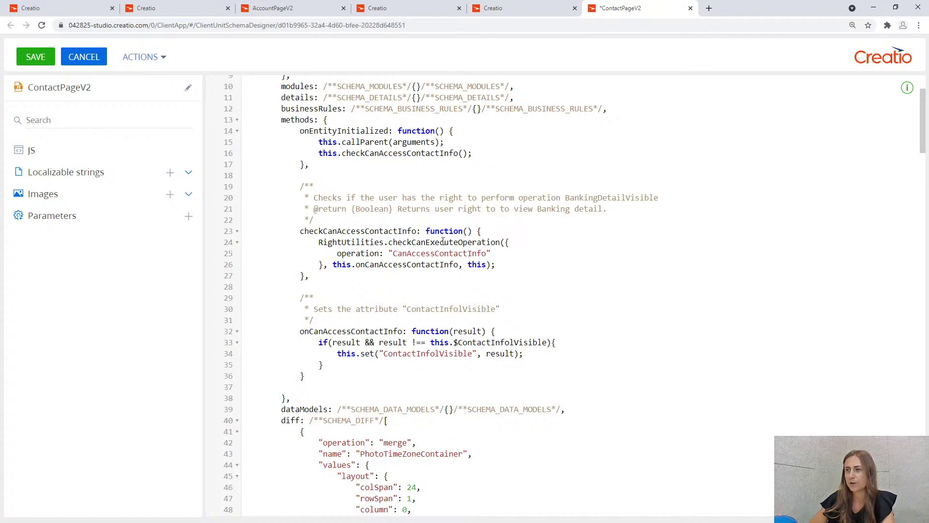
Point the line 20 comment at ContactInfolVisible and reword line 21 to 'Contact Info tab'.
{"action": "left_click_drag", "start_coordinate": [566, 197], "coordinate": [635, 197]}
{"action": "left_click", "coordinate": [635, 198]}
{"action": "left_click_drag", "start_coordinate": [473, 353], "coordinate": [383, 353]}
{"action": "key", "text": "ctrl+c"}
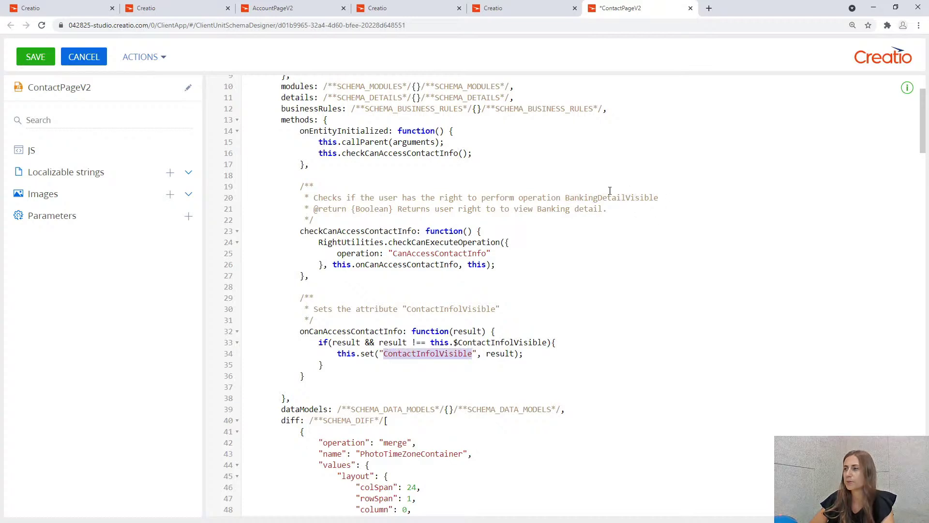
{"action": "left_click_drag", "start_coordinate": [566, 197], "coordinate": [658, 196]}
{"action": "key", "text": "ctrl+v"}
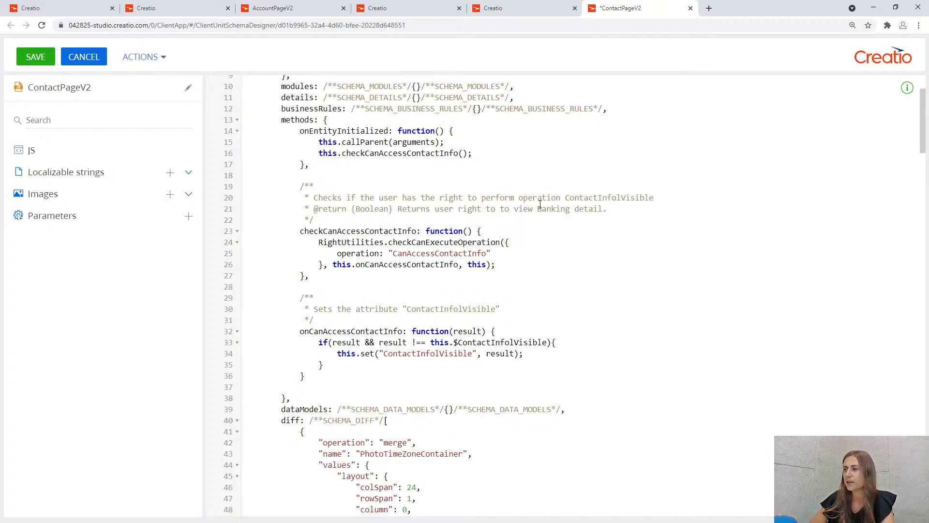
{"action": "left_click_drag", "start_coordinate": [538, 208], "coordinate": [603, 208]}
{"action": "type", "text": "Contact Info tab"}
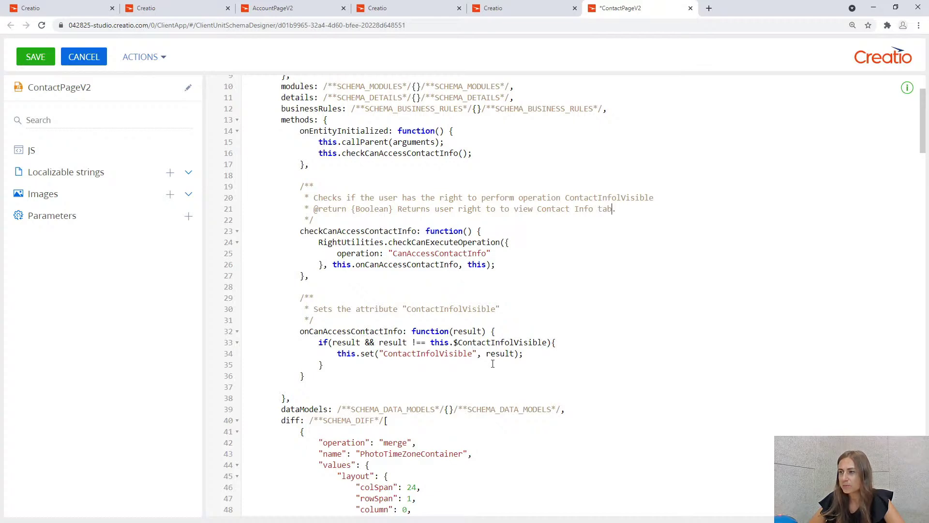
Save the ContactPageV2 code and close its designer.
{"action": "left_click", "coordinate": [35, 56]}
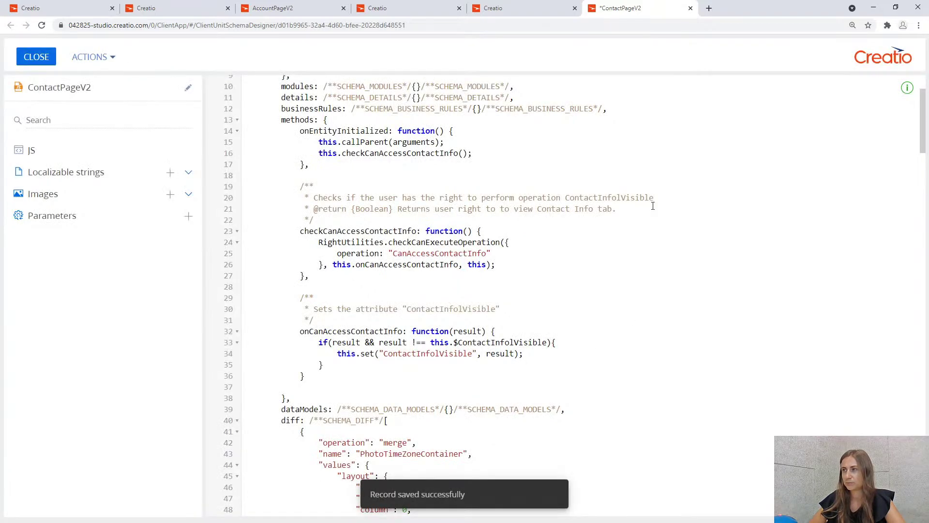
{"action": "left_click", "coordinate": [690, 8]}
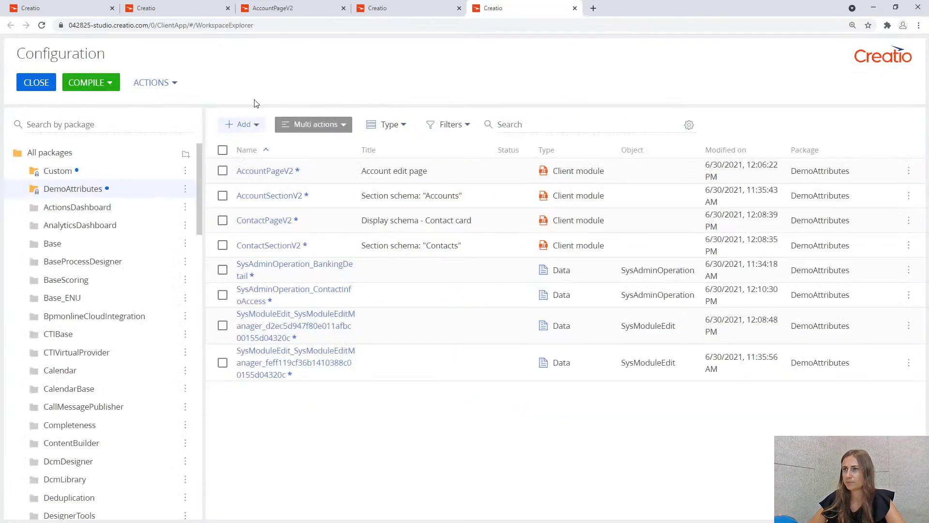
Reload Creatio, open a contact's page to check its Contact Info tab, then open VIEW.
{"action": "left_click", "coordinate": [34, 84]}
{"action": "left_click", "coordinate": [42, 26]}
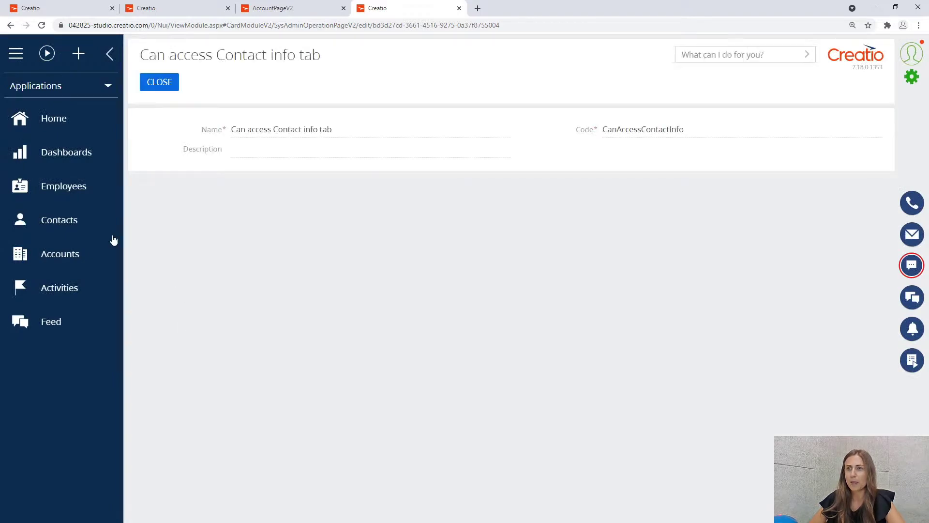
{"action": "left_click", "coordinate": [92, 227]}
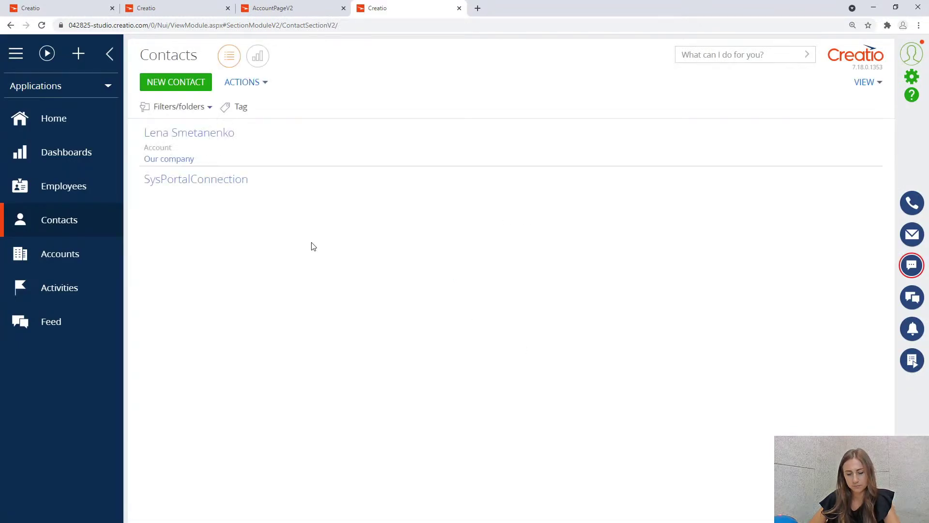
{"action": "left_click", "coordinate": [265, 140]}
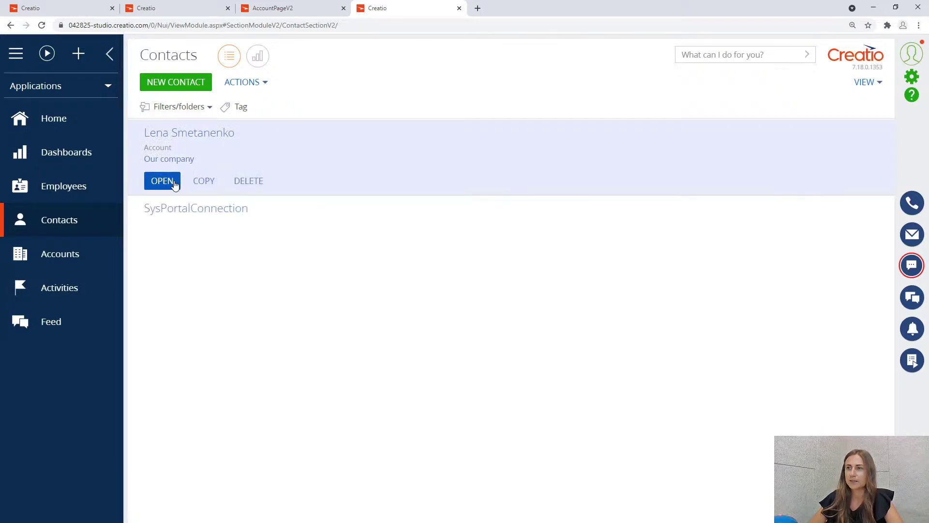
{"action": "left_click", "coordinate": [169, 180]}
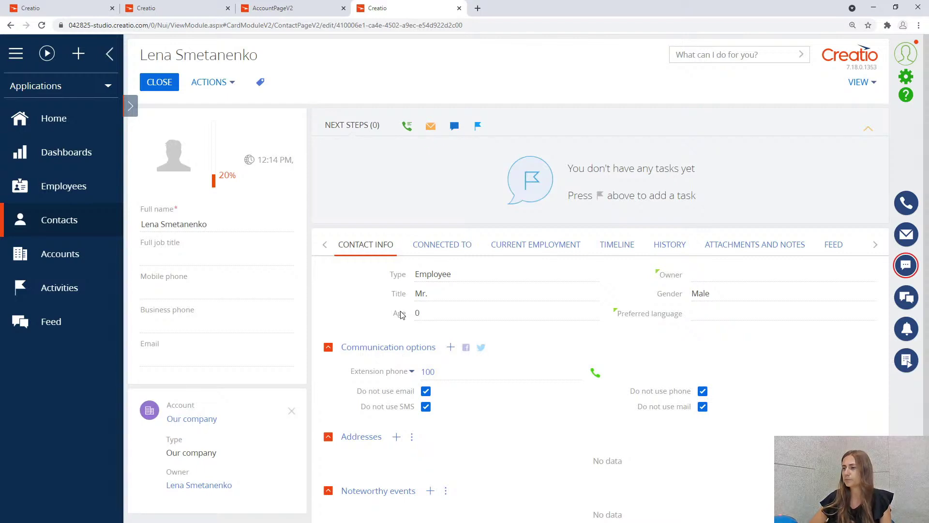
{"action": "scroll", "coordinate": [426, 373], "scroll_direction": "down", "scroll_amount": 1}
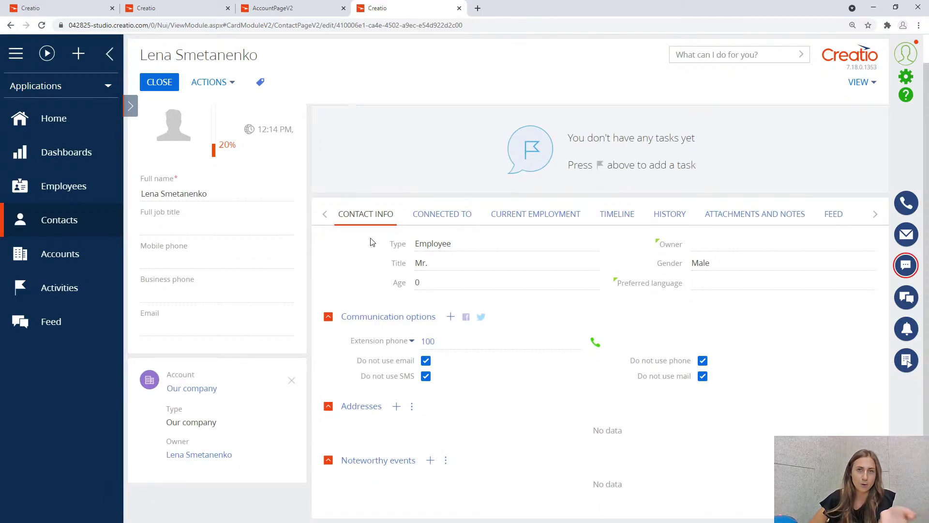
{"action": "left_click", "coordinate": [861, 83]}
Open the Contact page in the section wizard and add a new rule under Business Rules.
{"action": "left_click", "coordinate": [855, 100]}
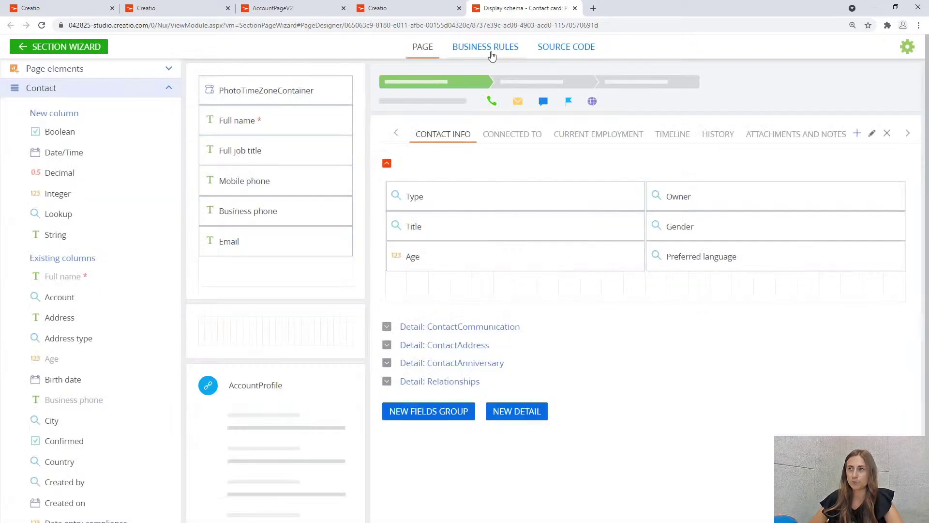
{"action": "left_click", "coordinate": [486, 63]}
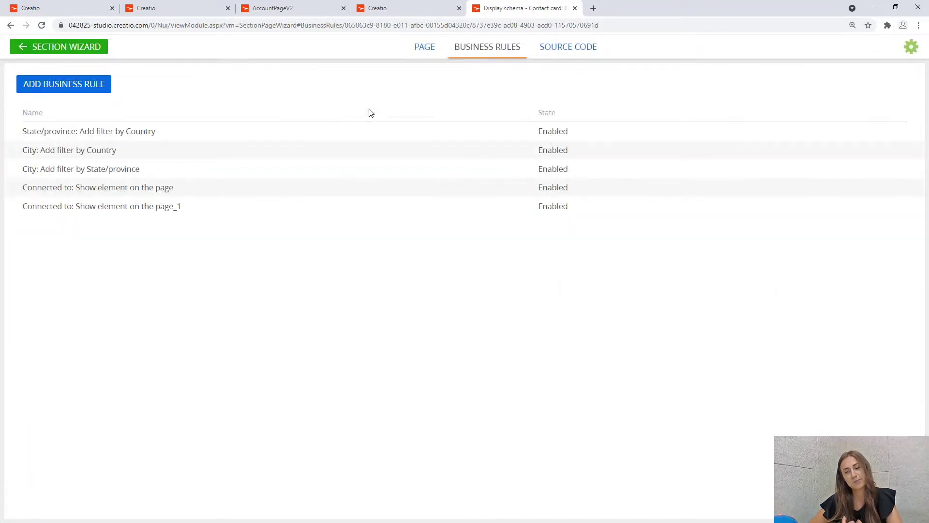
{"action": "left_click", "coordinate": [87, 90]}
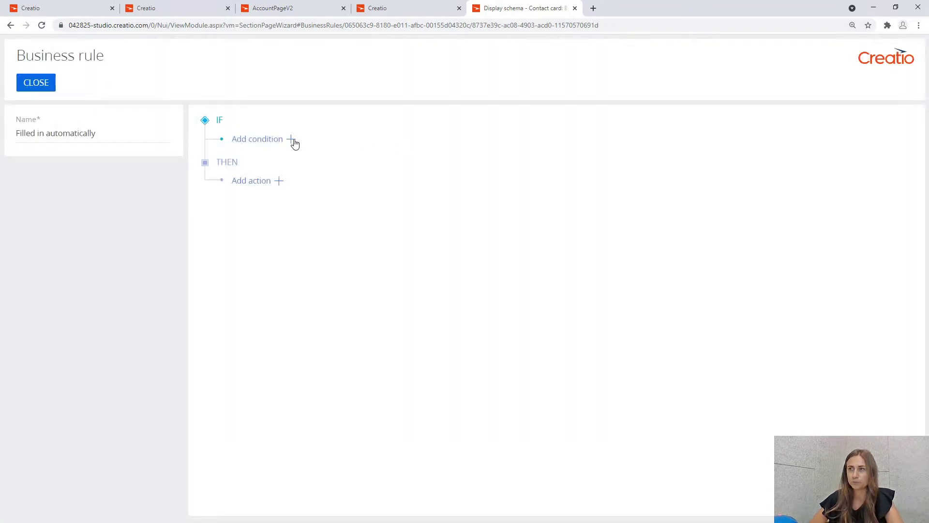
Add the rule condition: attribute ContactInfolVisible equals Boolean true.
{"action": "left_click", "coordinate": [291, 140]}
{"action": "left_click", "coordinate": [286, 143]}
{"action": "left_click", "coordinate": [301, 202]}
{"action": "left_click", "coordinate": [434, 146]}
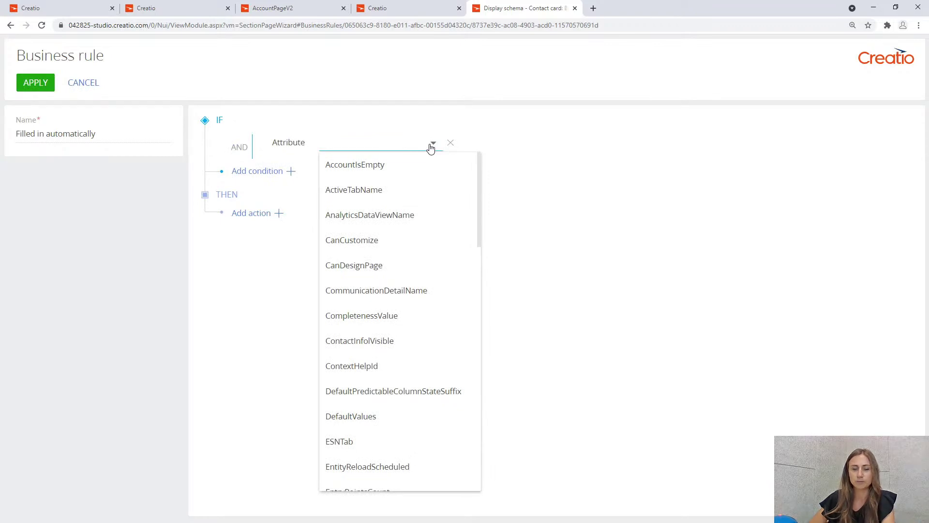
{"action": "type", "text": "co"}
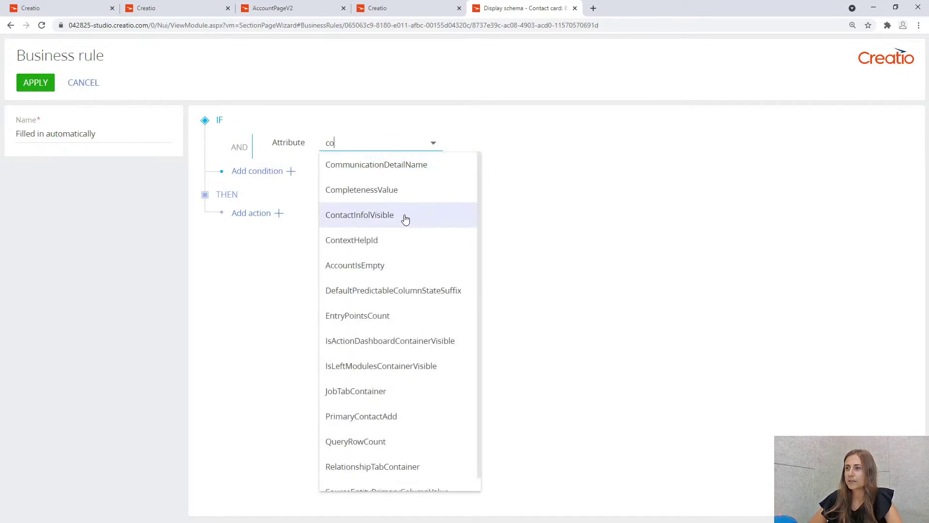
{"action": "left_click", "coordinate": [405, 219]}
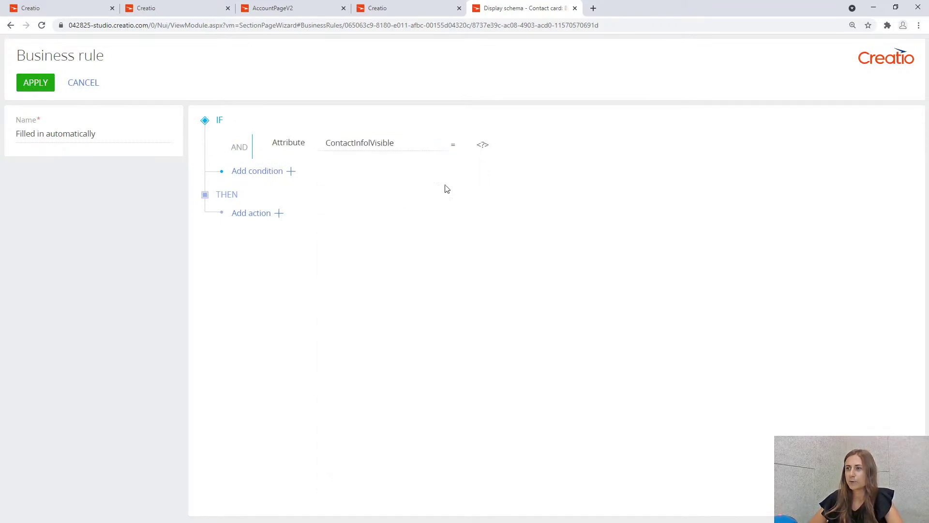
{"action": "left_click", "coordinate": [485, 146]}
{"action": "left_click", "coordinate": [498, 184]}
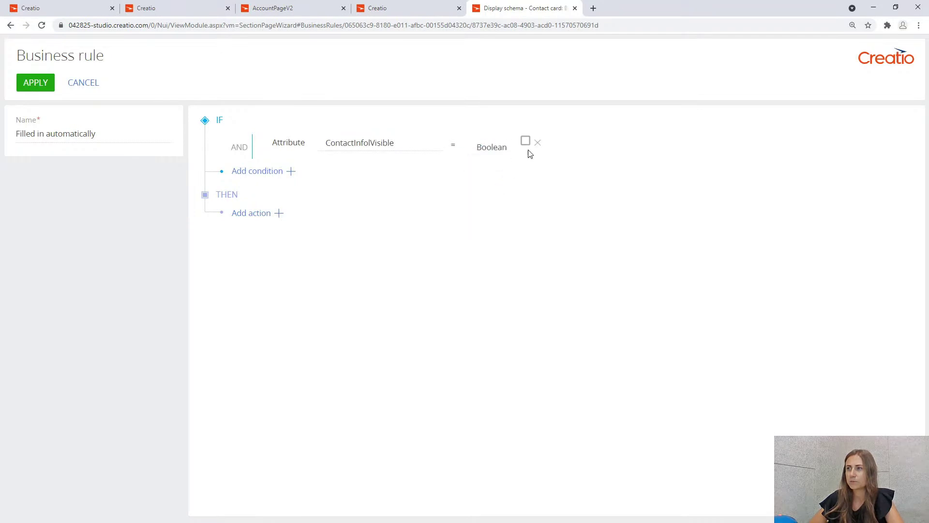
{"action": "left_click", "coordinate": [525, 141]}
Add an action showing the Contact info tab, save the rule and return to the wizard.
{"action": "left_click", "coordinate": [280, 214]}
{"action": "left_click", "coordinate": [280, 231]}
{"action": "left_click", "coordinate": [664, 231]}
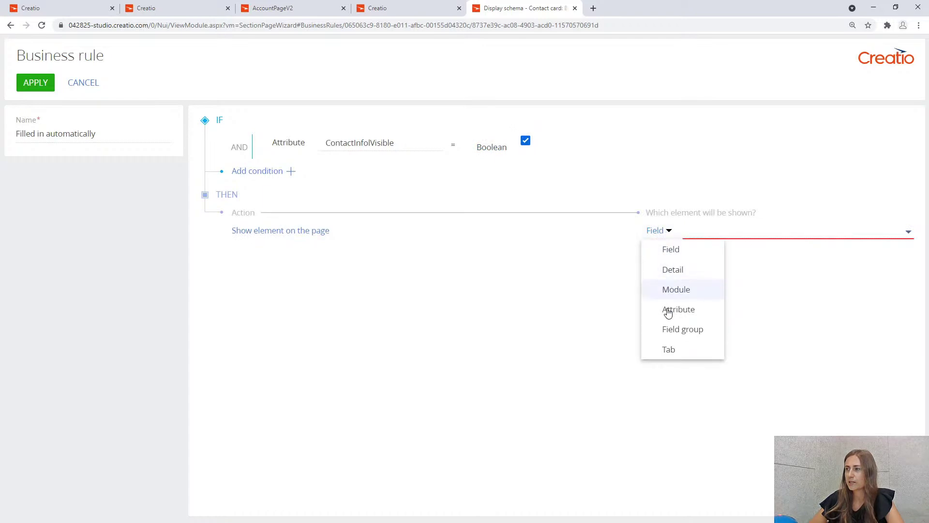
{"action": "left_click", "coordinate": [668, 349]}
{"action": "left_click", "coordinate": [709, 239]}
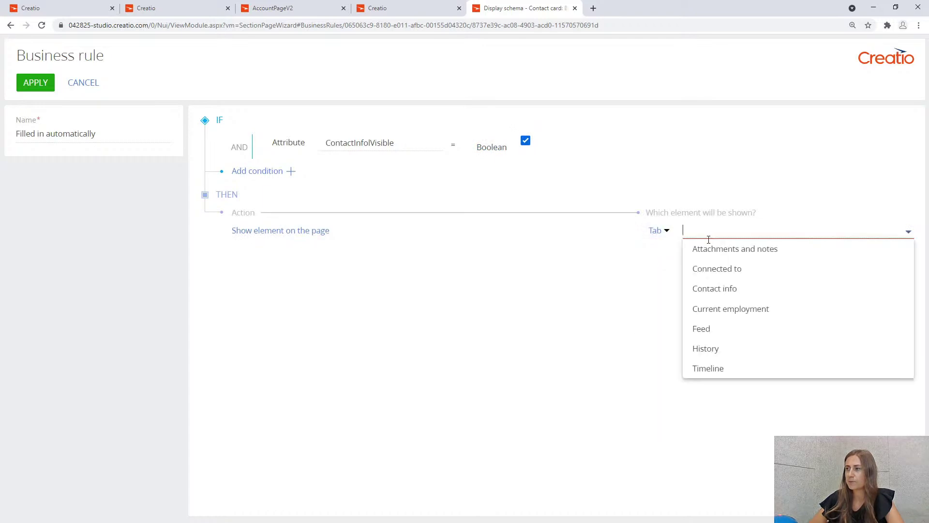
{"action": "left_click", "coordinate": [719, 289]}
{"action": "left_click", "coordinate": [24, 85]}
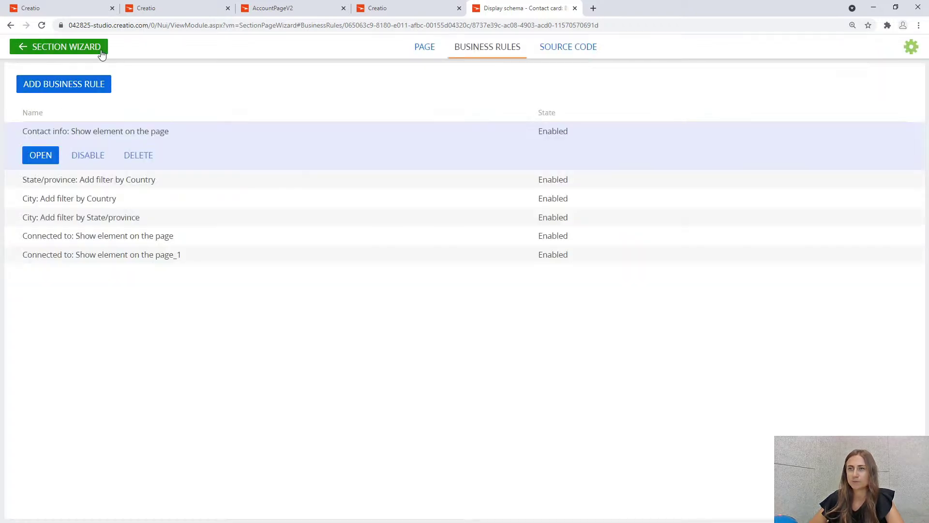
{"action": "left_click", "coordinate": [83, 50]}
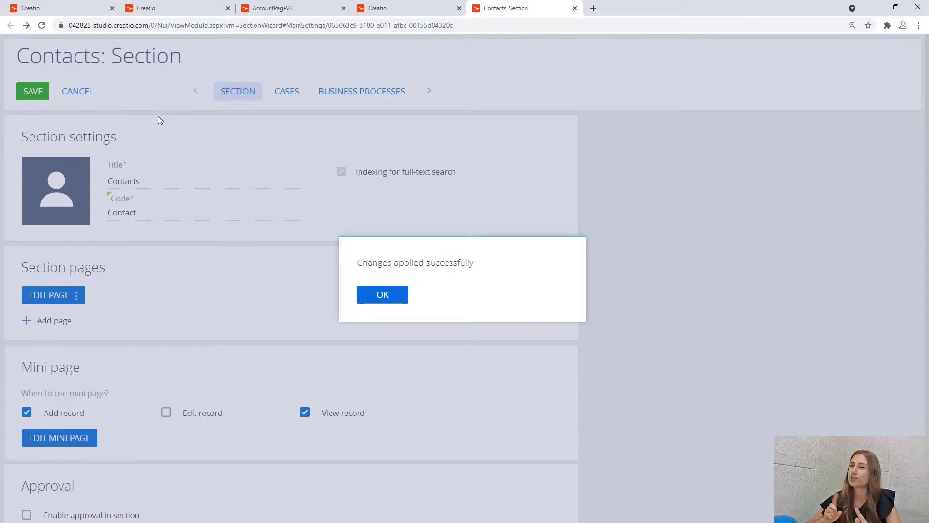
Confirm the applied changes, close the wizard and reload the contact page to verify the hidden tab.
{"action": "left_click", "coordinate": [374, 296]}
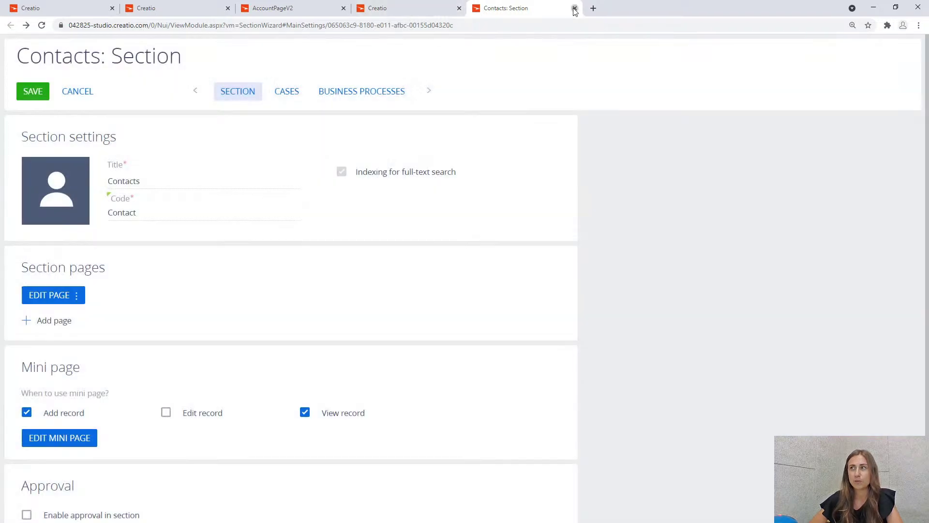
{"action": "left_click", "coordinate": [575, 8]}
{"action": "left_click", "coordinate": [43, 26]}
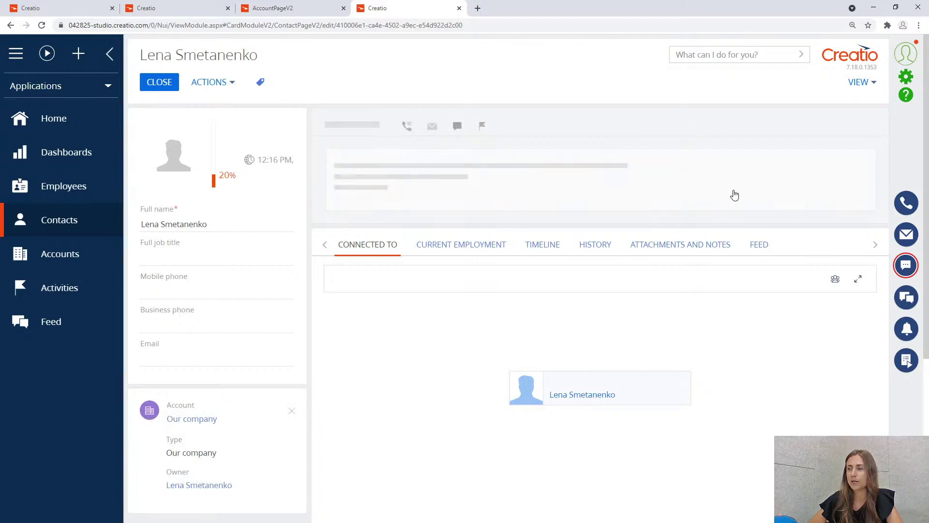
Add your own user account to the Can access Contact info tab operation permission.
{"action": "left_click", "coordinate": [904, 79]}
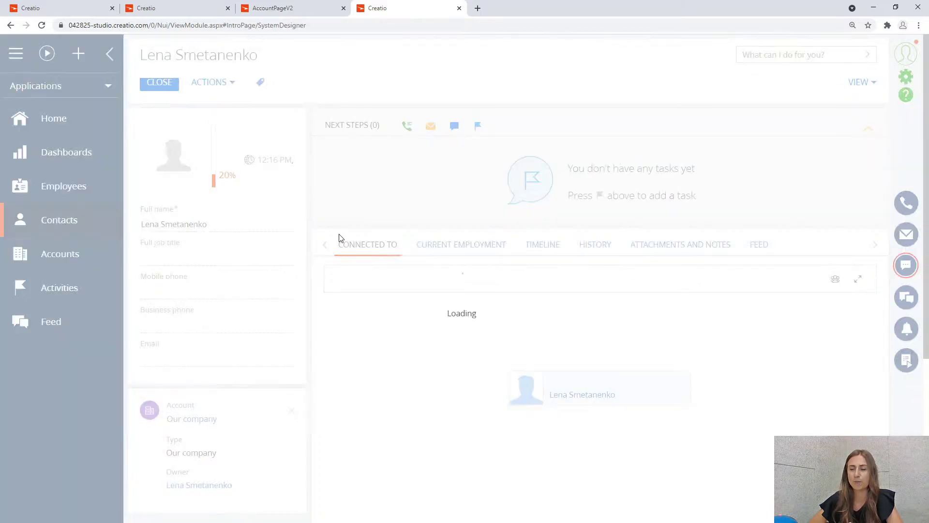
{"action": "left_click", "coordinate": [272, 271]}
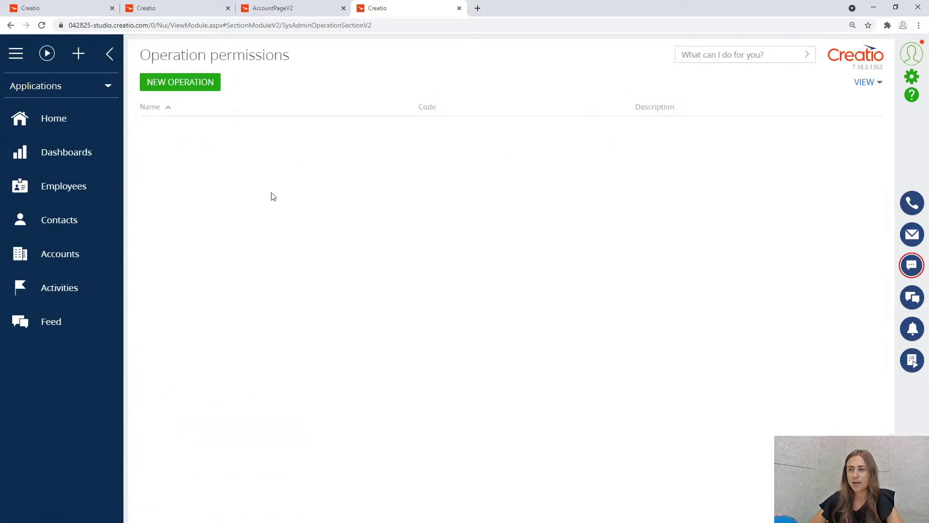
{"action": "left_click", "coordinate": [226, 168]}
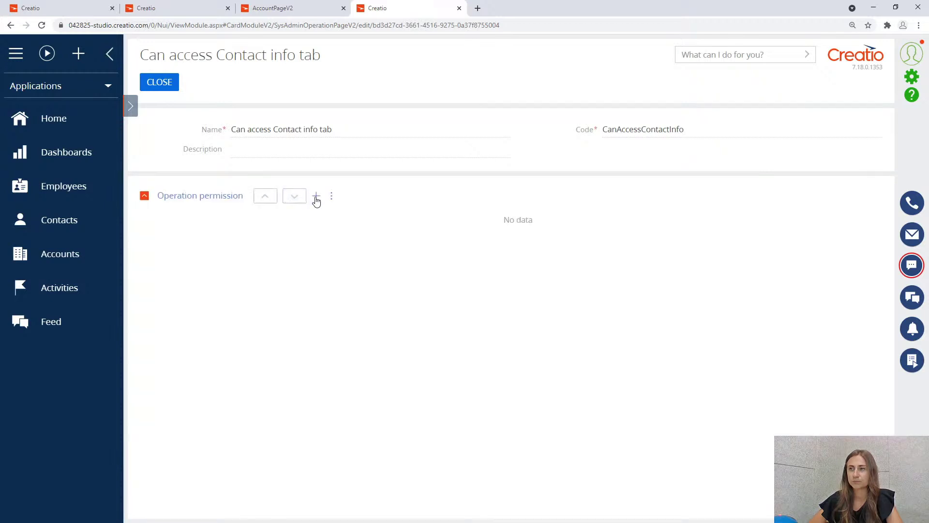
{"action": "left_click", "coordinate": [314, 196]}
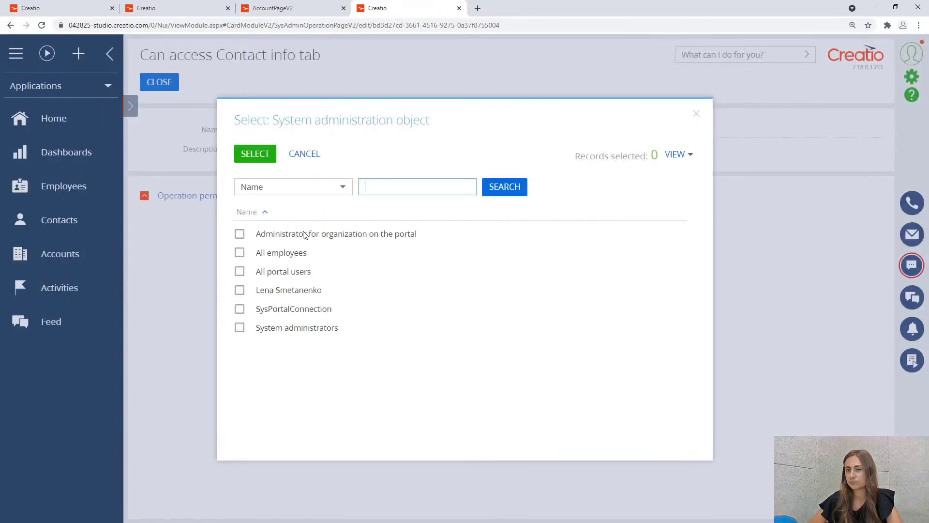
{"action": "left_click", "coordinate": [304, 290]}
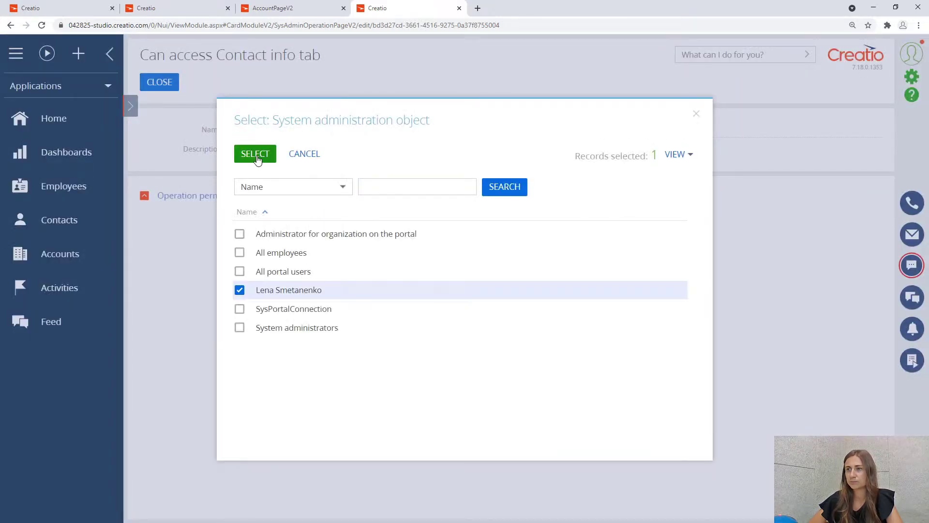
{"action": "left_click", "coordinate": [254, 153]}
Close the permission record and sign out of Creatio.
{"action": "left_click", "coordinate": [172, 88]}
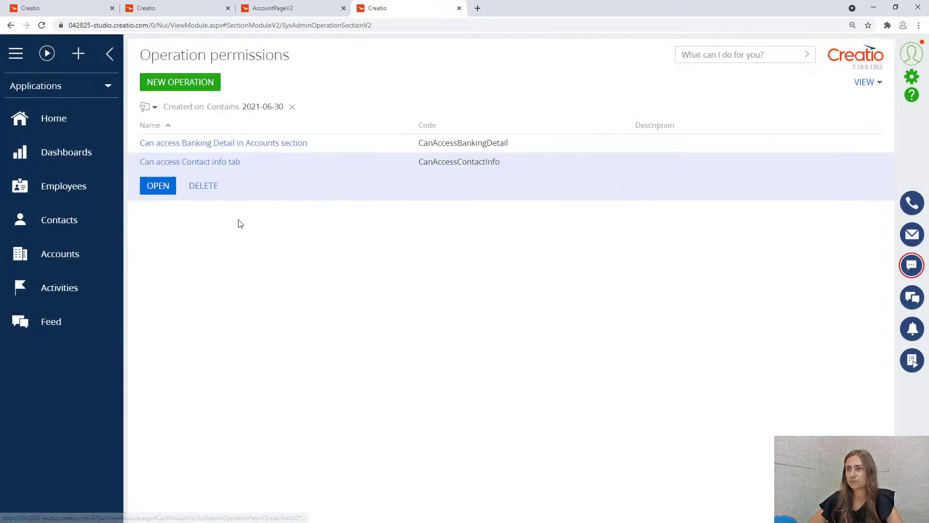
{"action": "left_click", "coordinate": [911, 53]}
{"action": "left_click", "coordinate": [864, 167]}
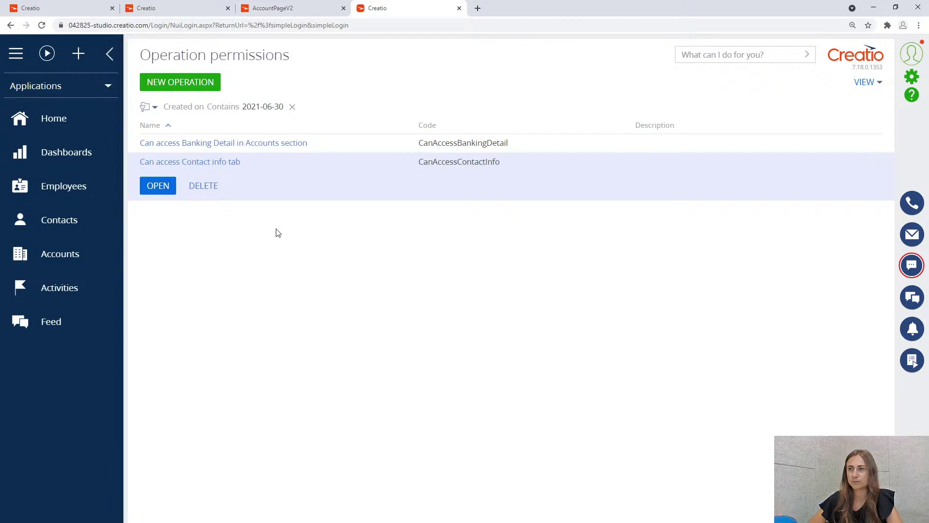
Log back in, open the contact from Contacts, and view its restored Contact Info tab.
{"action": "left_click", "coordinate": [390, 260]}
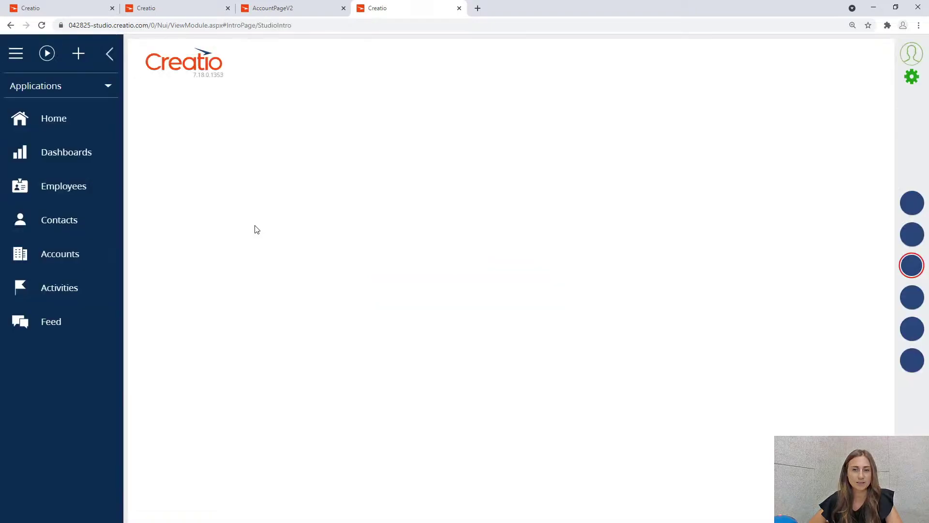
{"action": "left_click", "coordinate": [81, 222]}
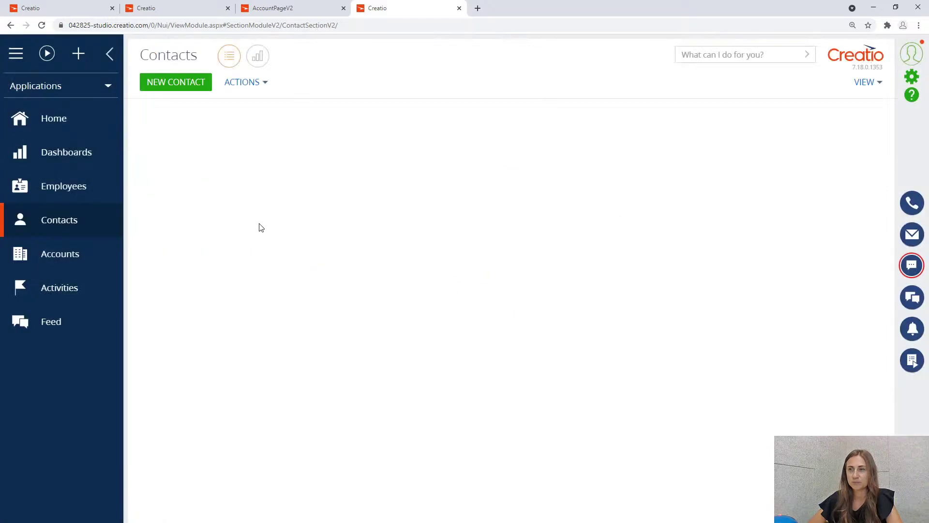
{"action": "left_click", "coordinate": [220, 137]}
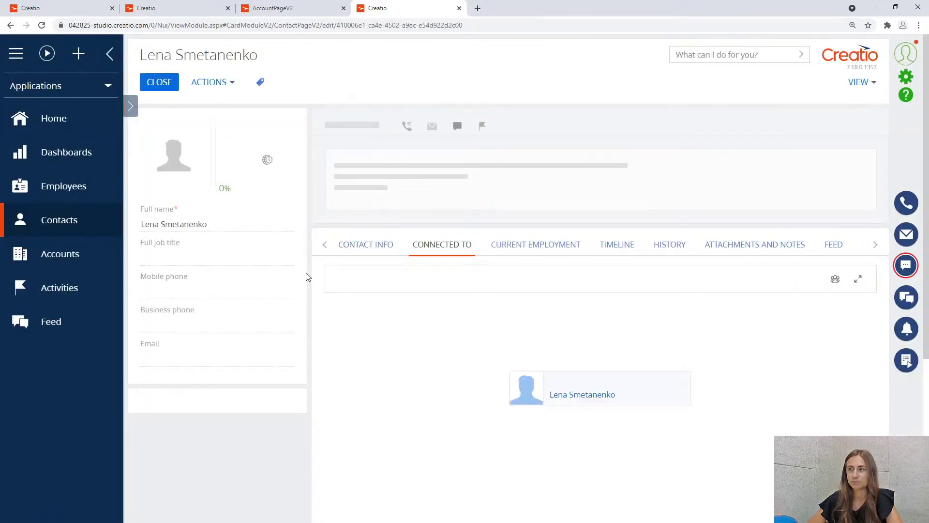
{"action": "left_click", "coordinate": [365, 244]}
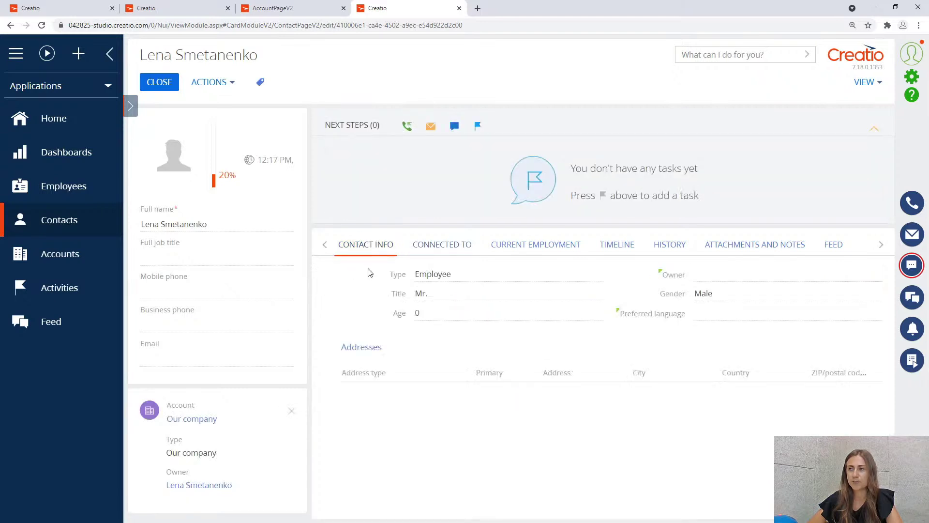